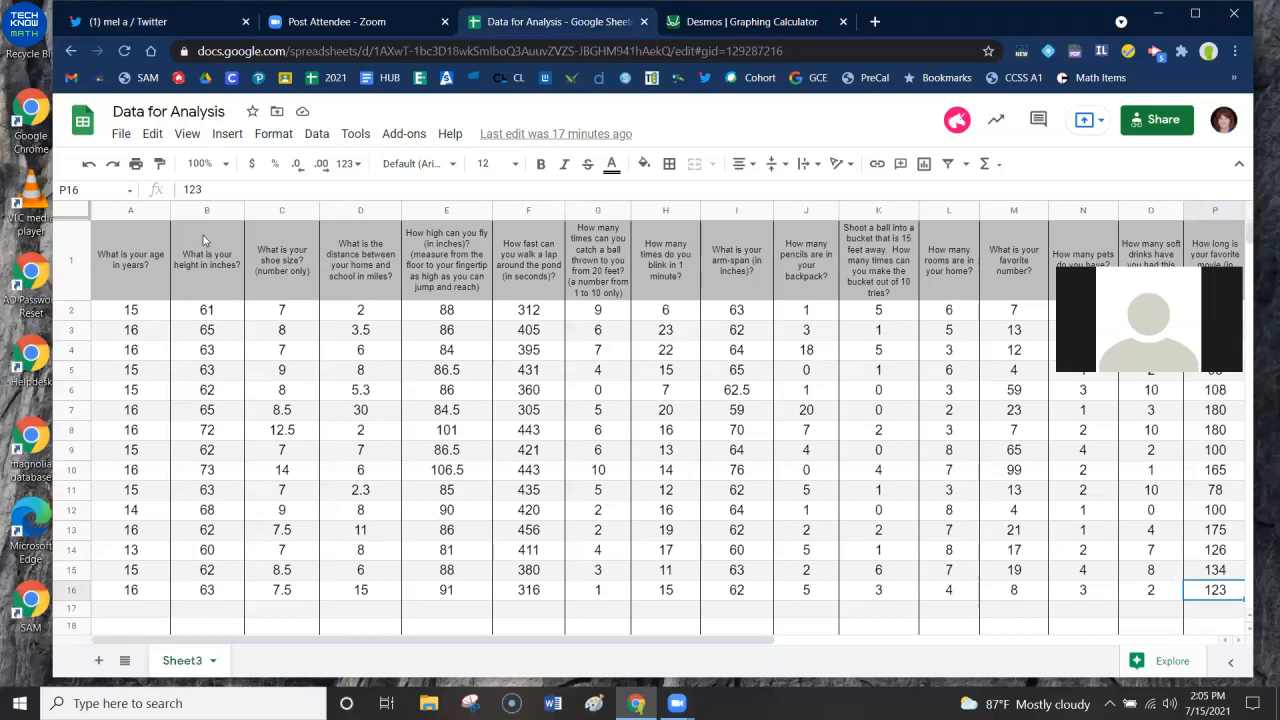
- Copy the height and shoe size columns (B:C) from the spreadsheet and paste them into Desmos as a data table
drag(198, 212, 285, 210)
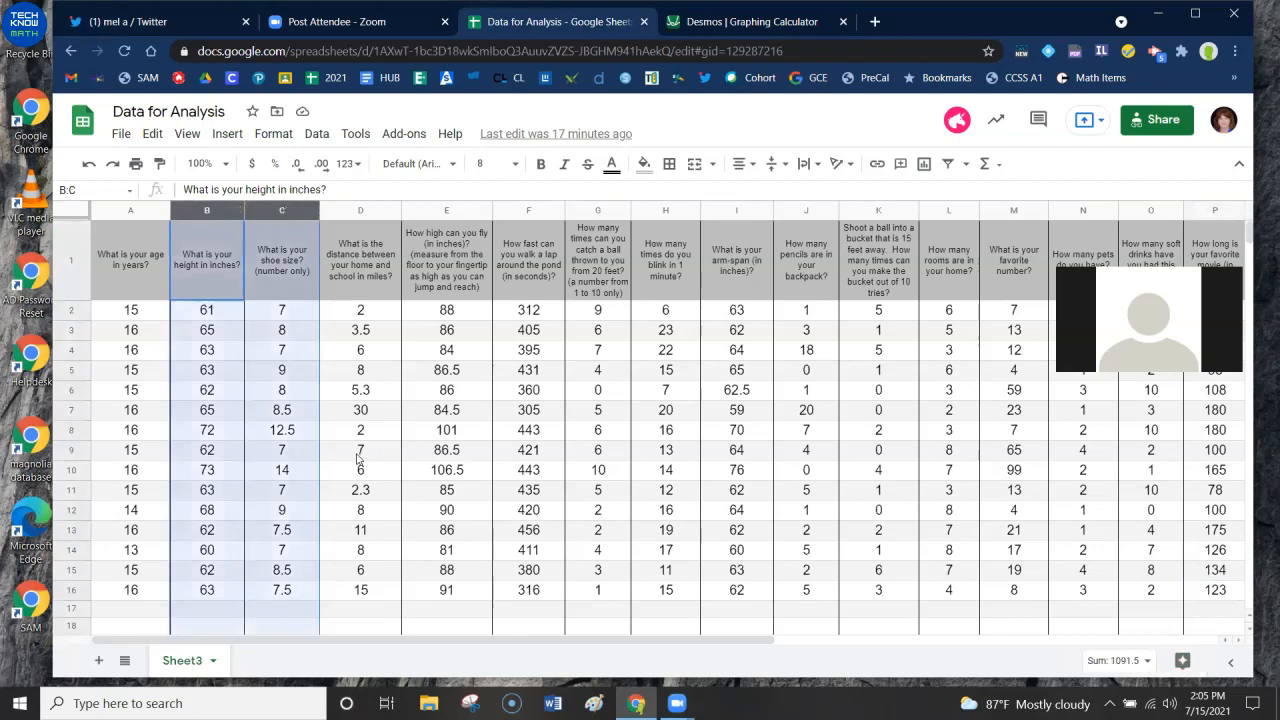
key(ctrl+c)
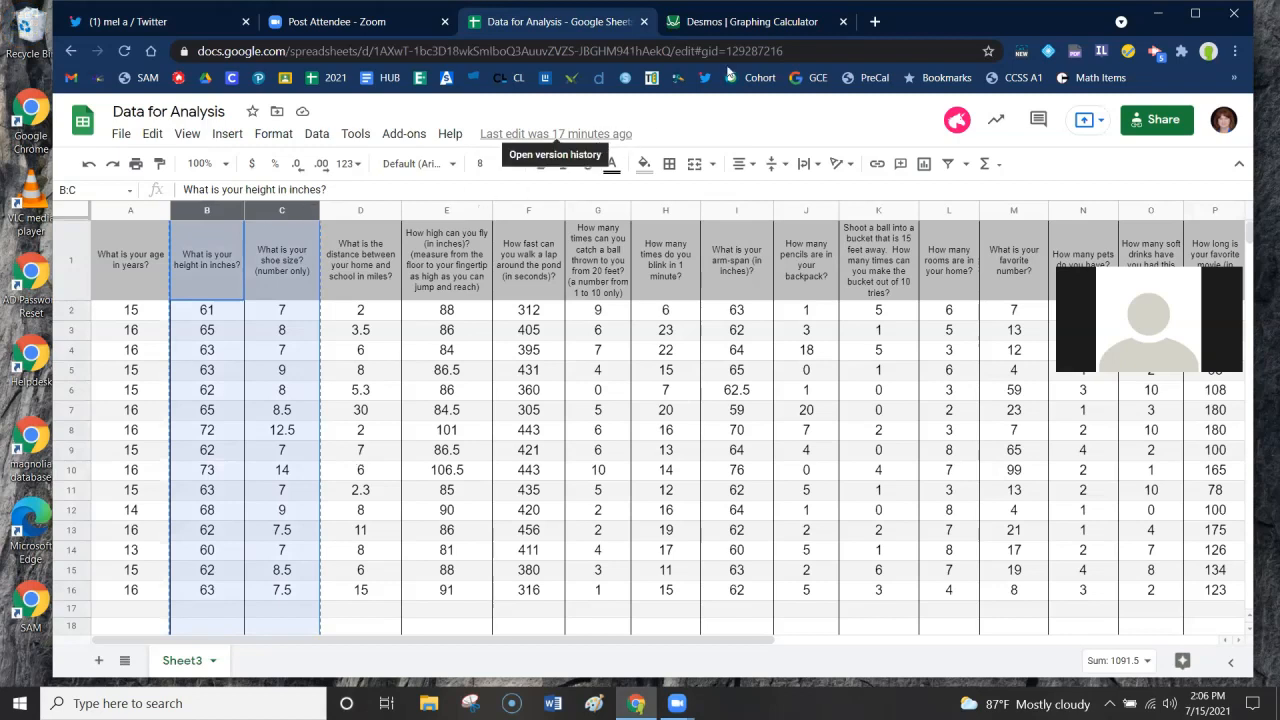
click(731, 25)
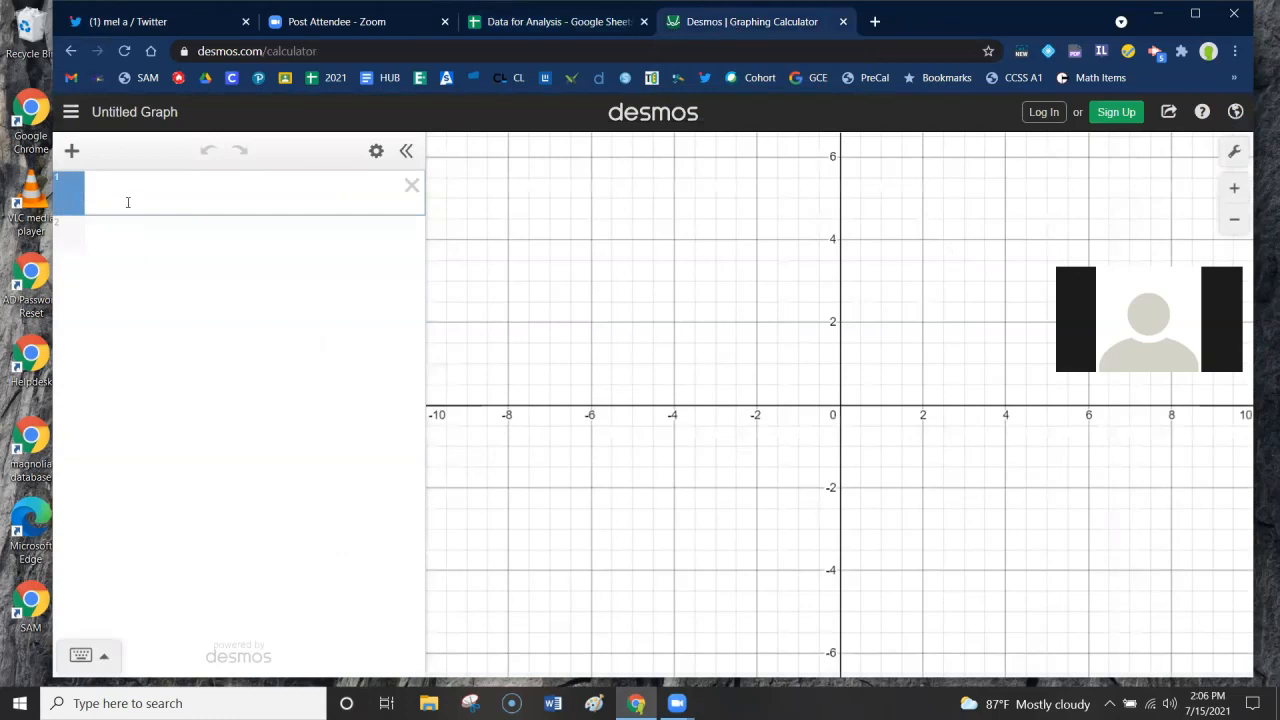
key(ctrl+v)
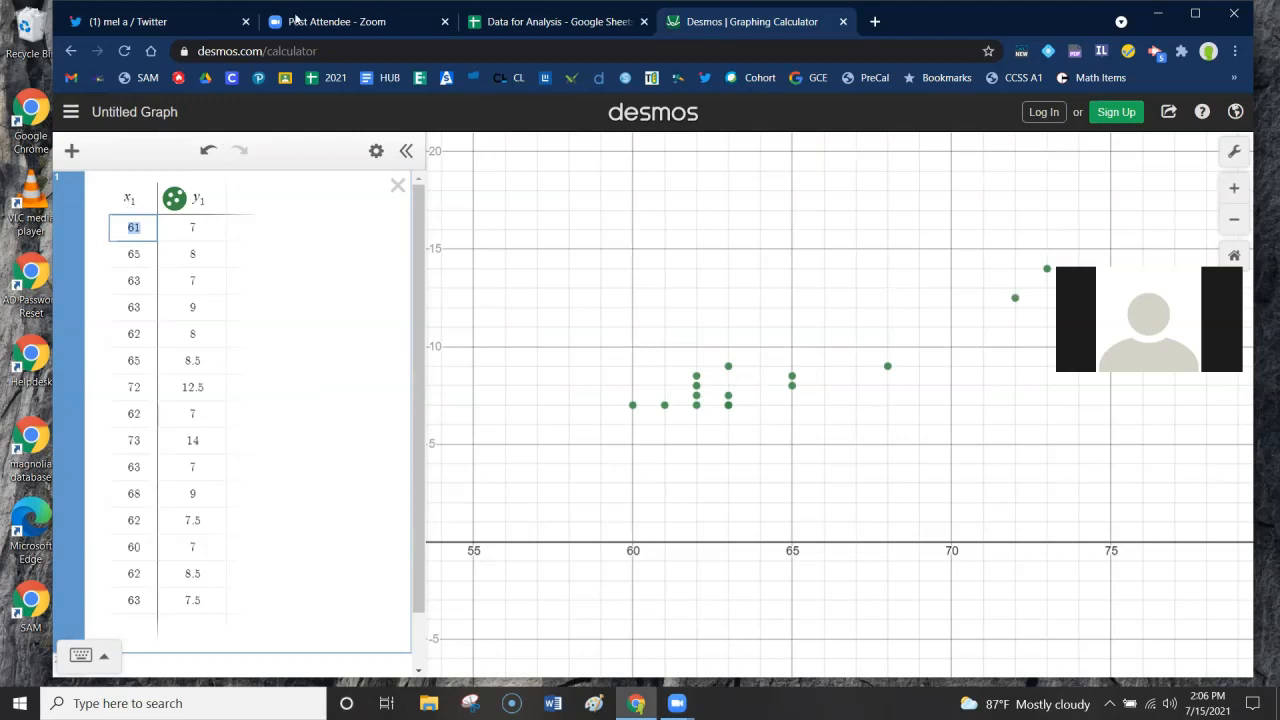
click(535, 22)
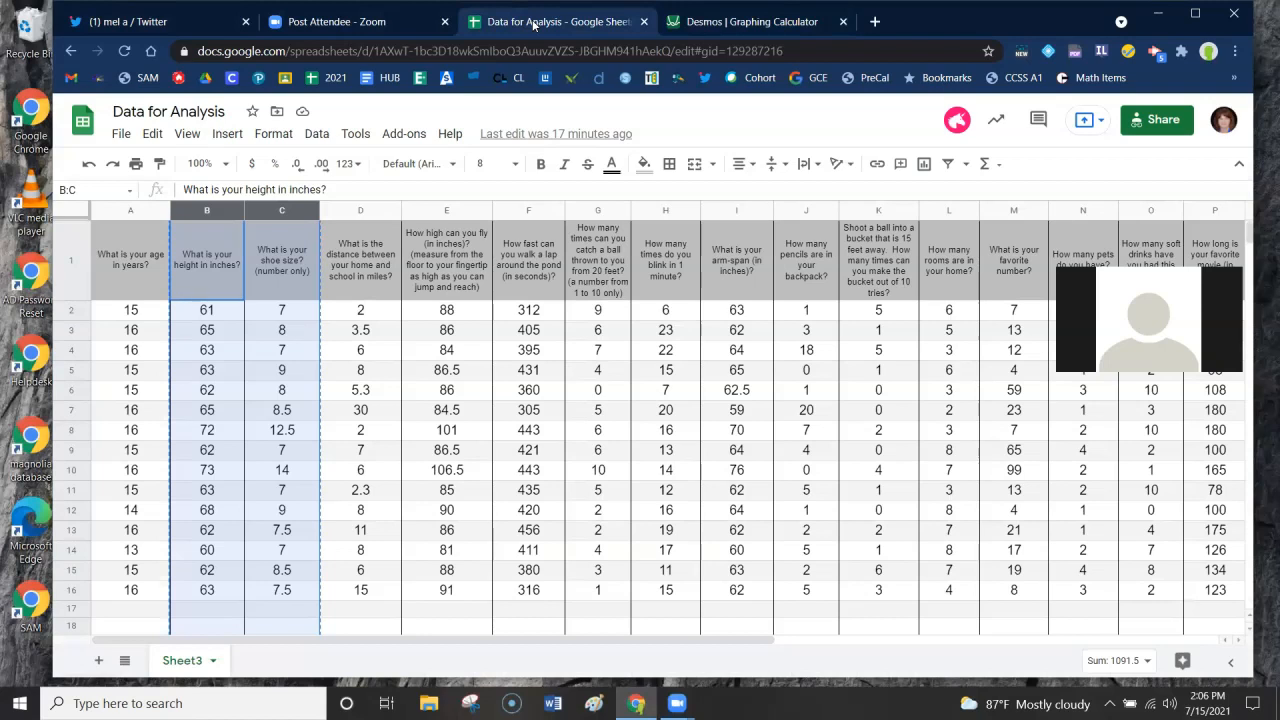
click(727, 21)
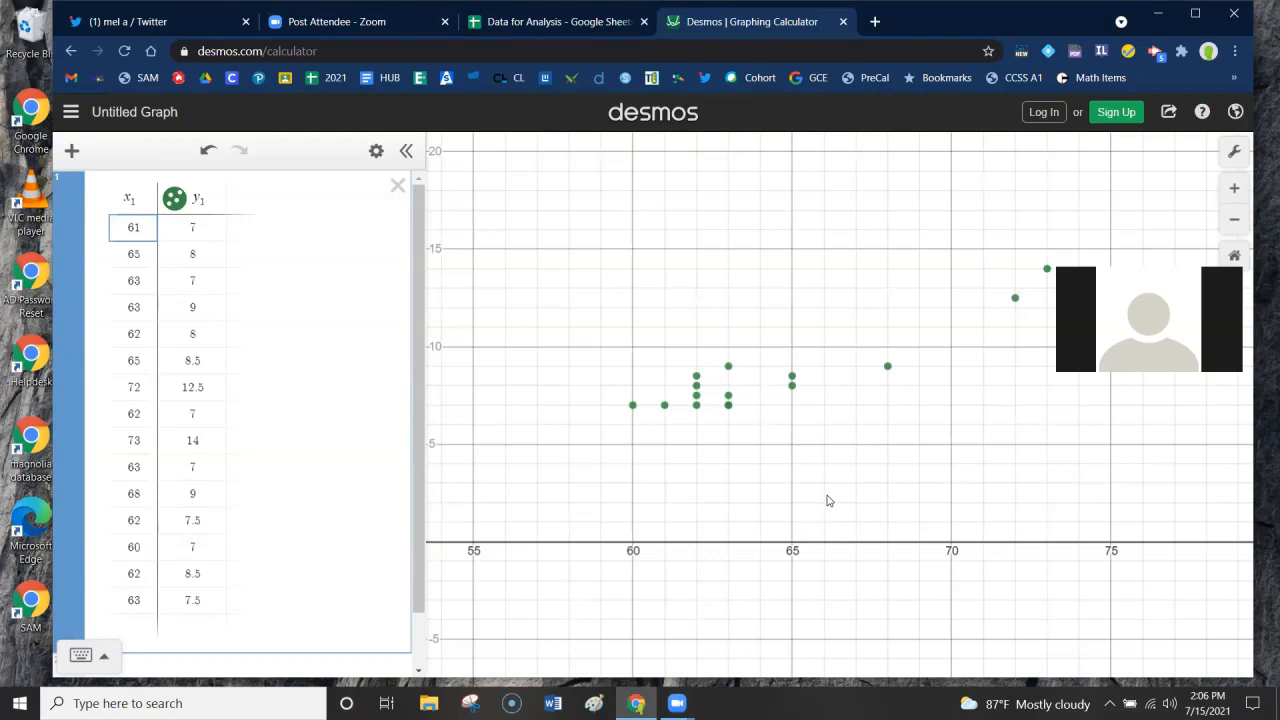
- Add the linear regression y₁ ~ mx₁ + b in a new expression below the data table
drag(829, 503, 803, 485)
scroll(803, 485, down, 2)
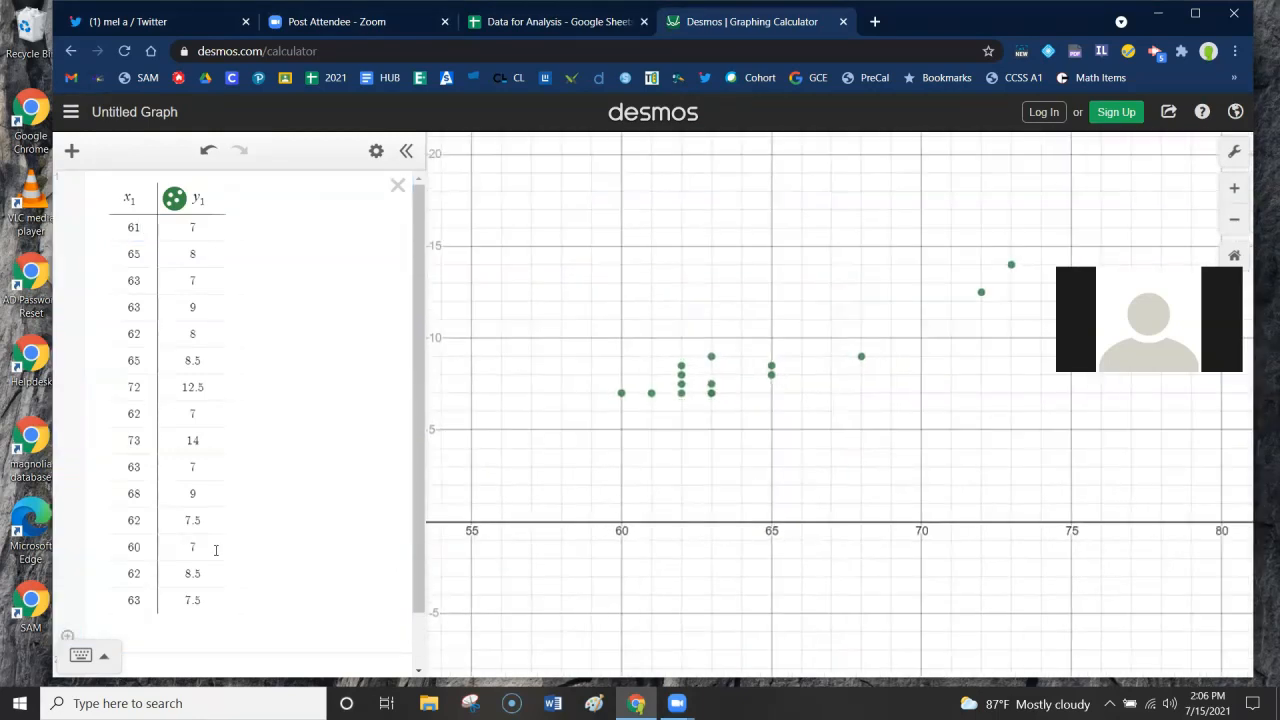
scroll(201, 575, down, 2)
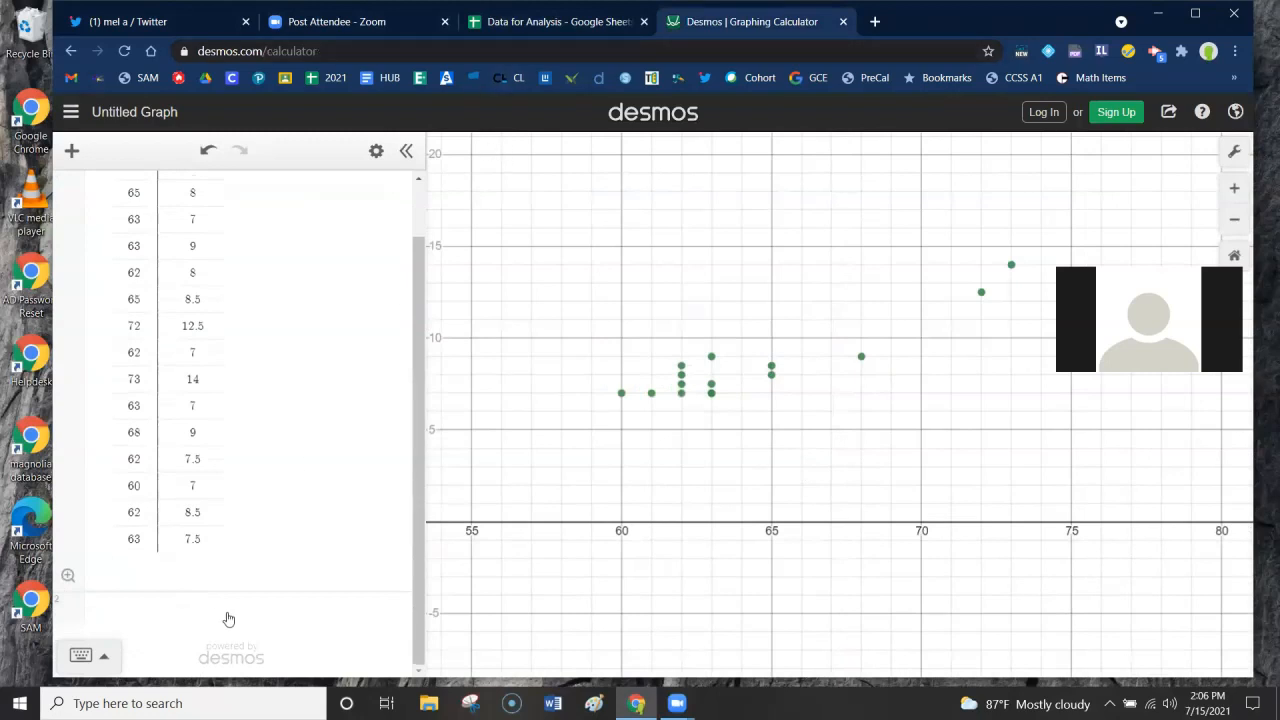
click(185, 612)
drag(884, 420, 878, 415)
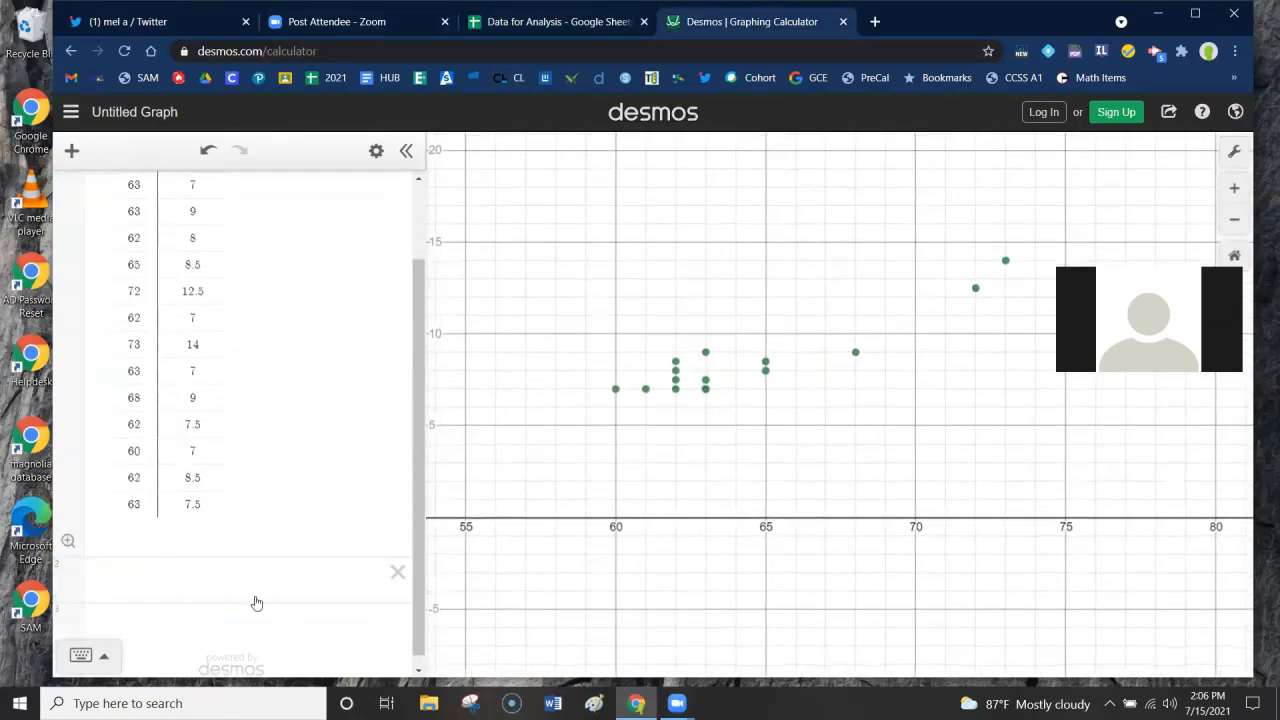
click(173, 578)
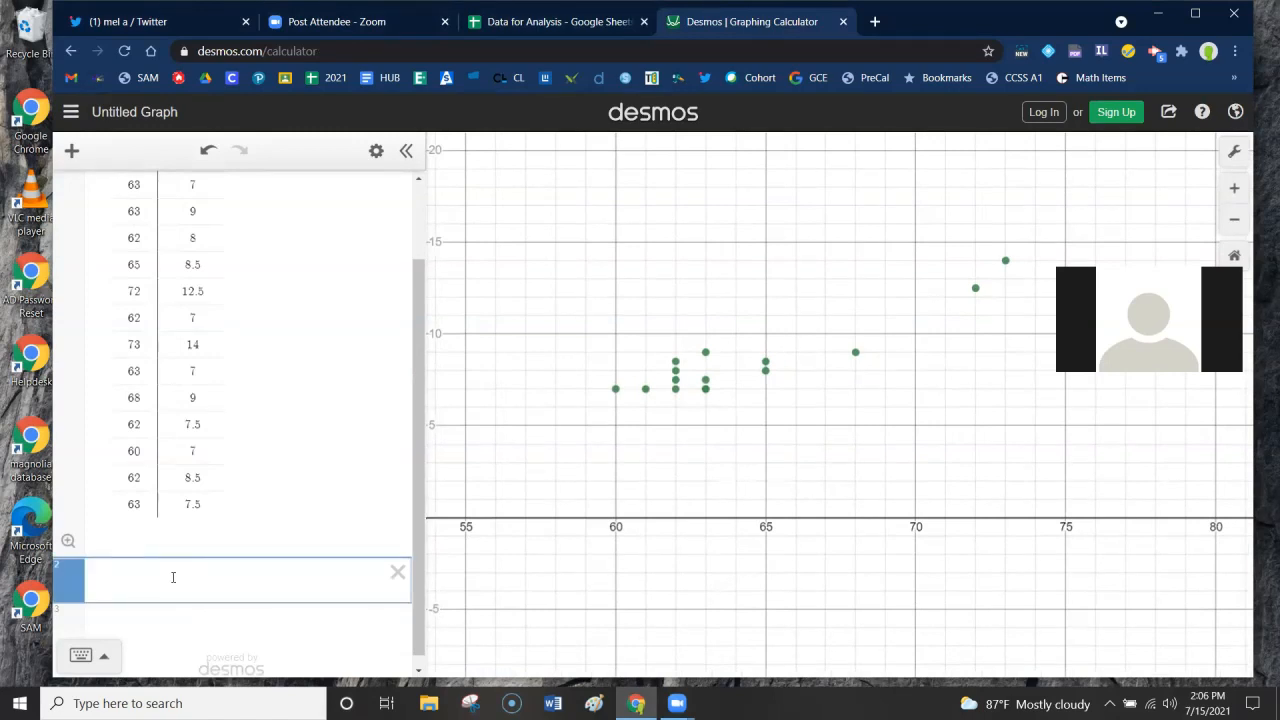
text(y_1)
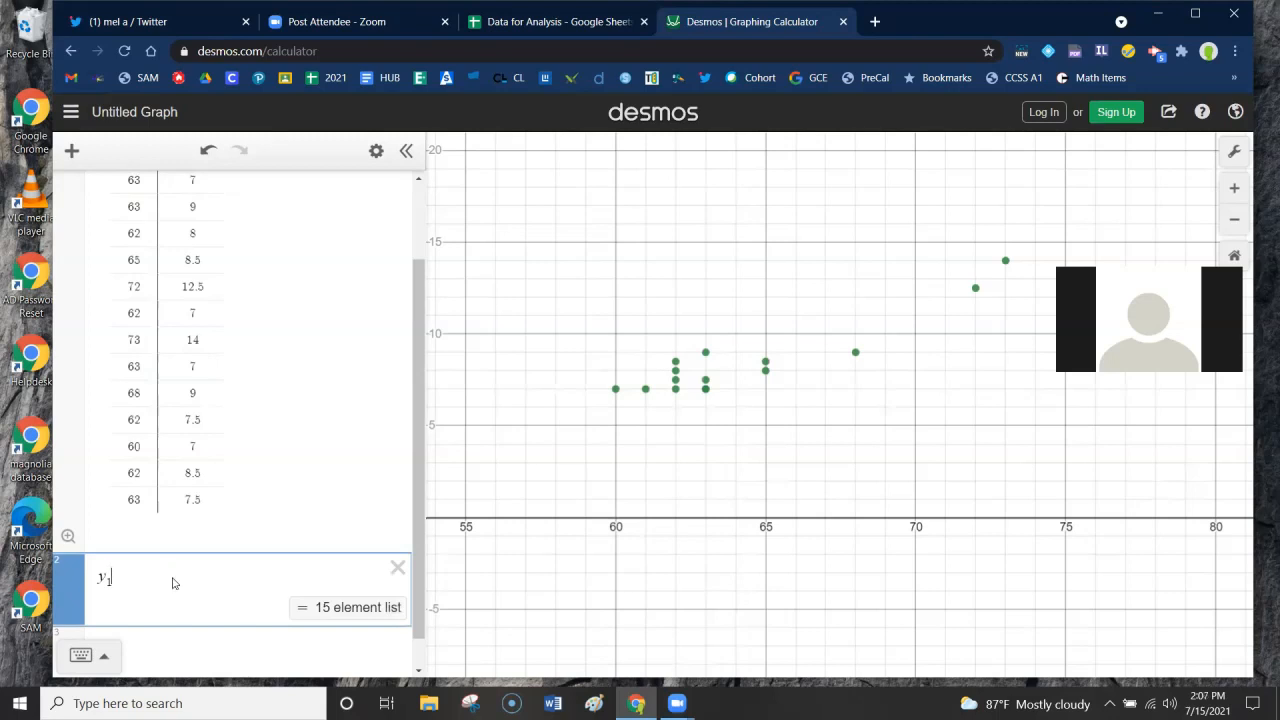
text(~ )
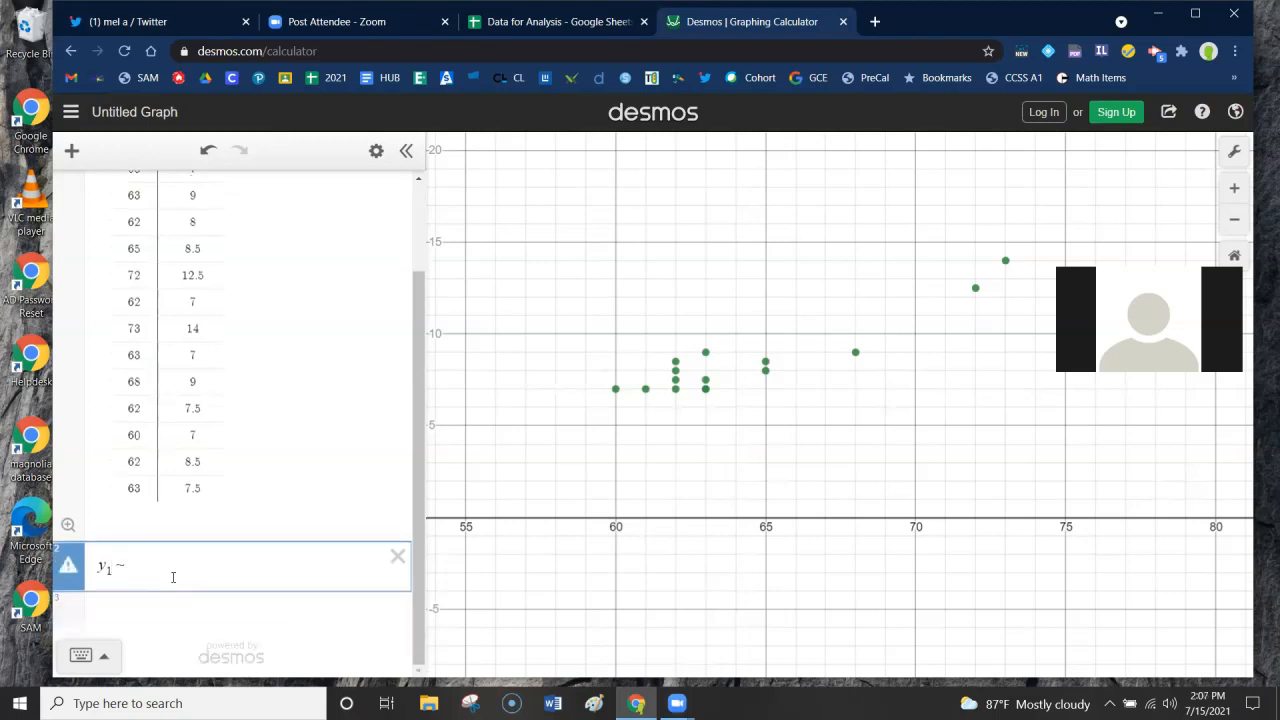
text(mx1 )
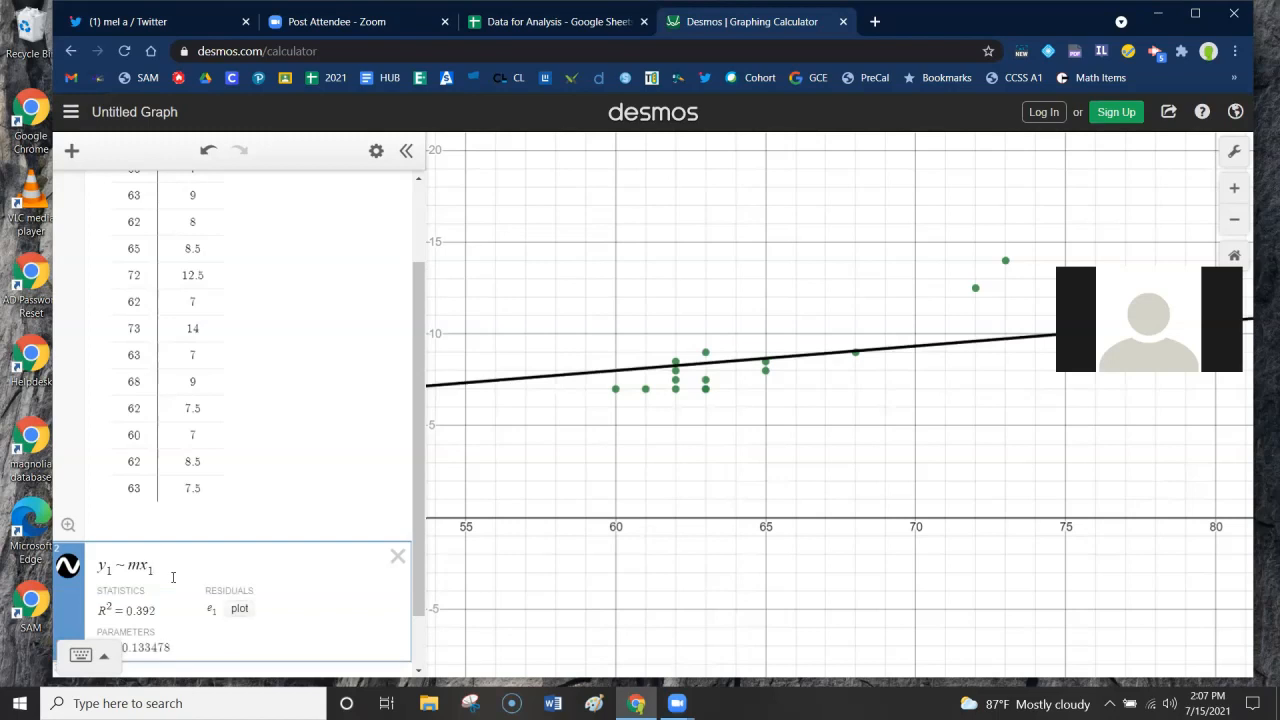
text(+ b)
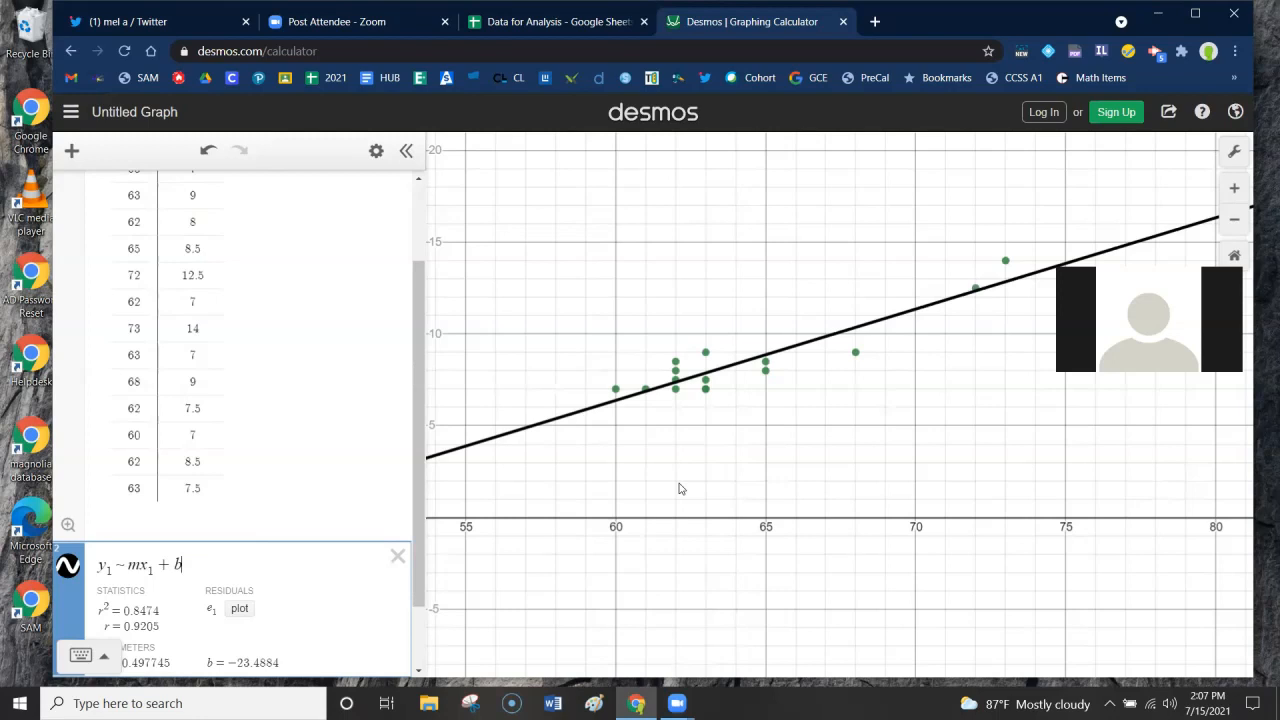
- Examine the linear regression's statistics and parameters, and how the line fits the points and meets the x-axis
scroll(244, 551, down, 1)
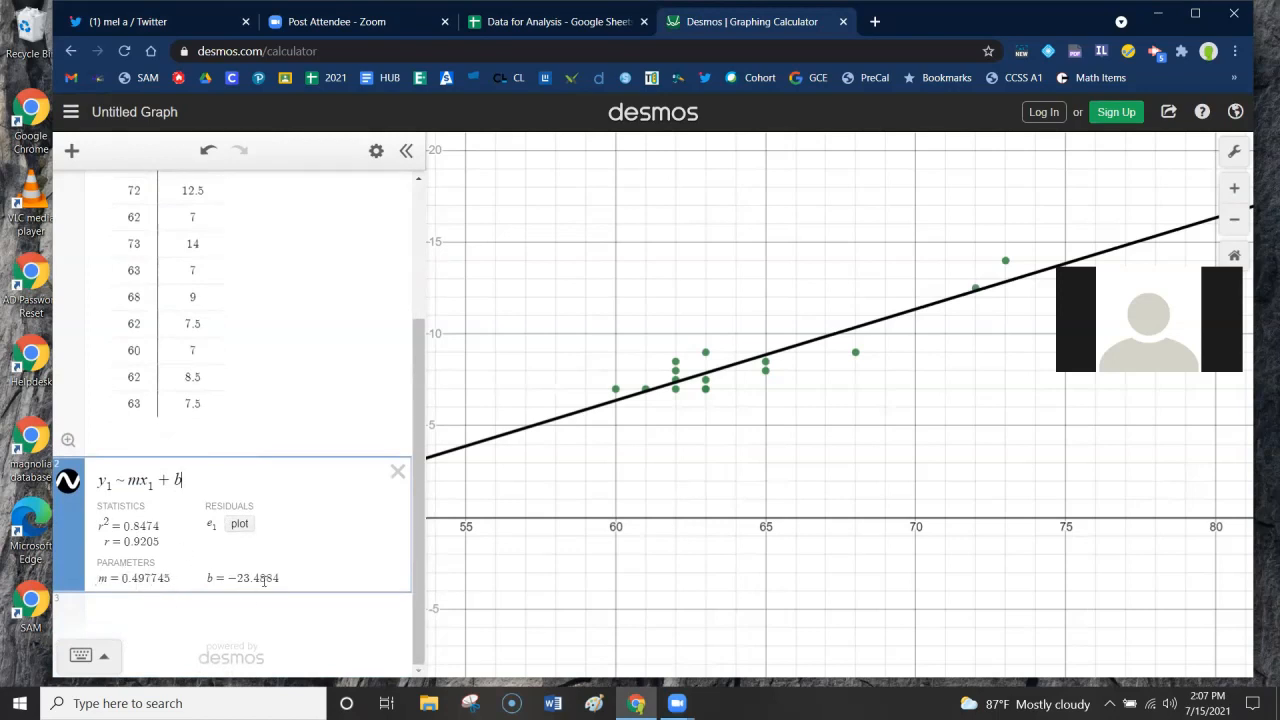
drag(666, 474, 869, 454)
scroll(869, 454, down, 4)
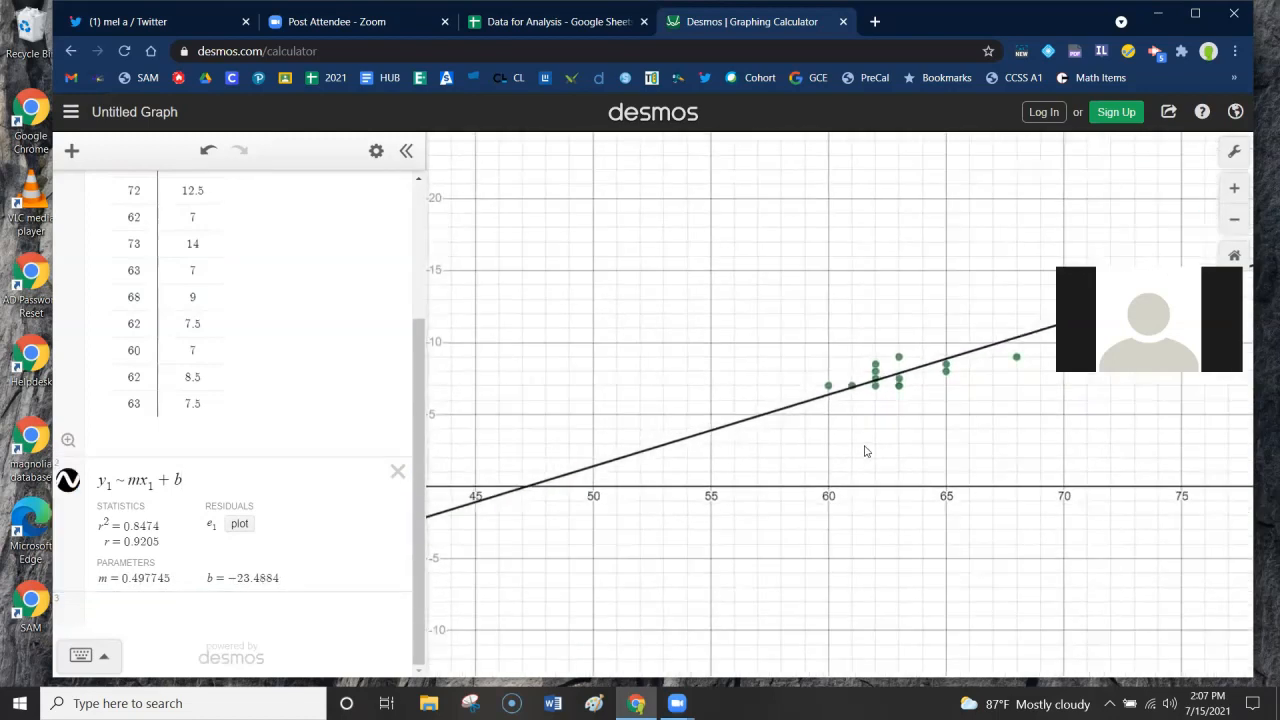
drag(654, 457, 1022, 469)
mouse_move(944, 499)
mouse_down()
mouse_move(812, 482)
mouse_move(775, 505)
mouse_up()
scroll(775, 505, up, 2)
drag(823, 443, 881, 484)
scroll(881, 490, up, 1)
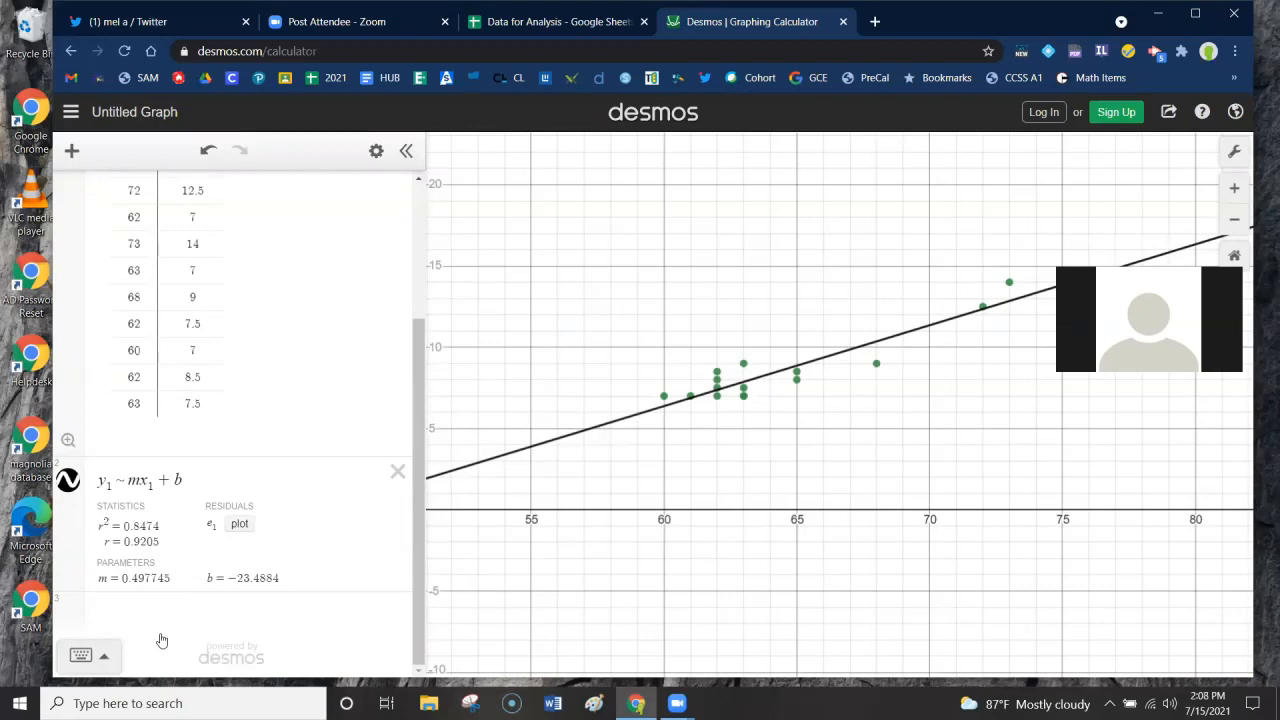
- Add the quadratic regression y₁ ~ ax₁² + bx₁ + c below the linear one and bring its parameters into view
click(133, 607)
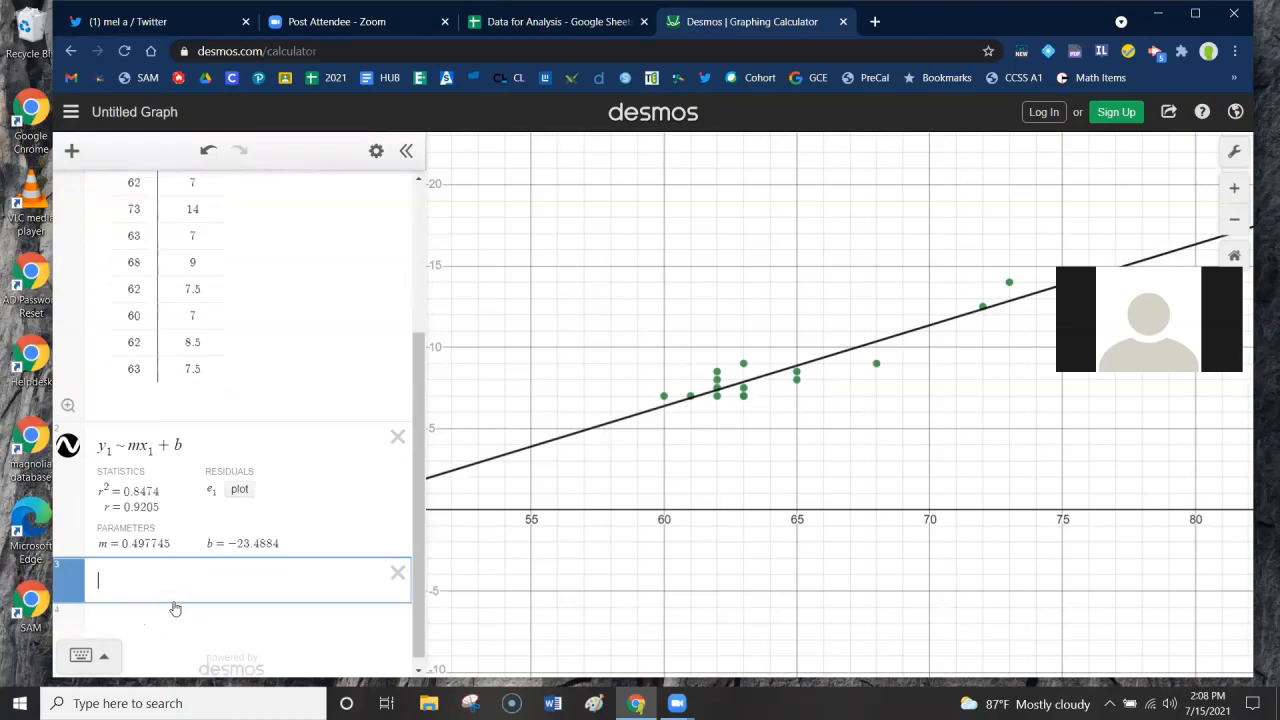
text(y1)
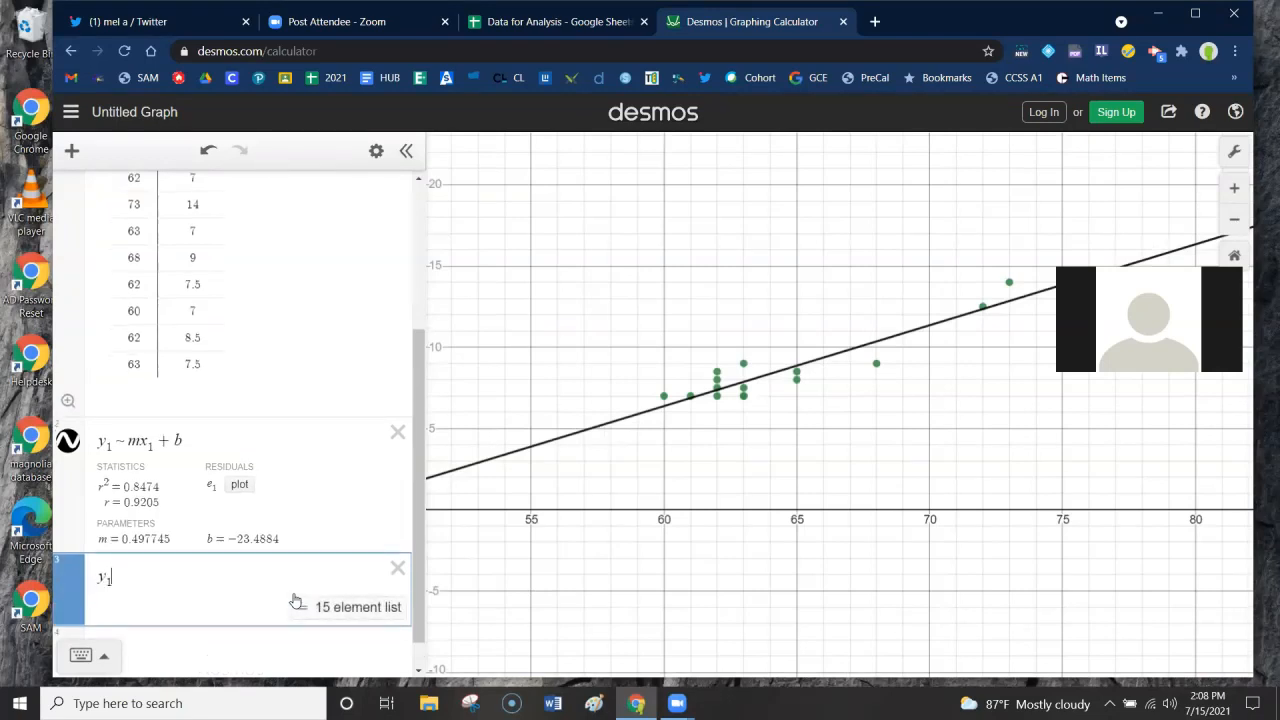
text(~d)
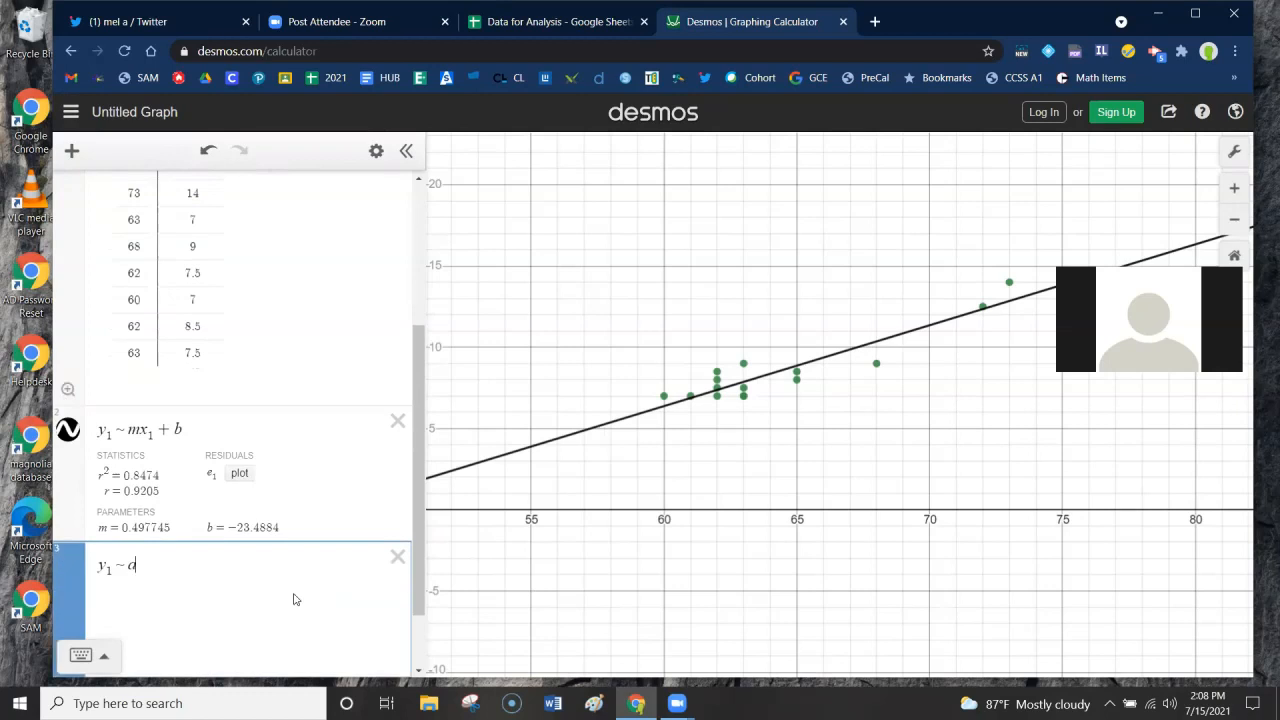
text(x1)
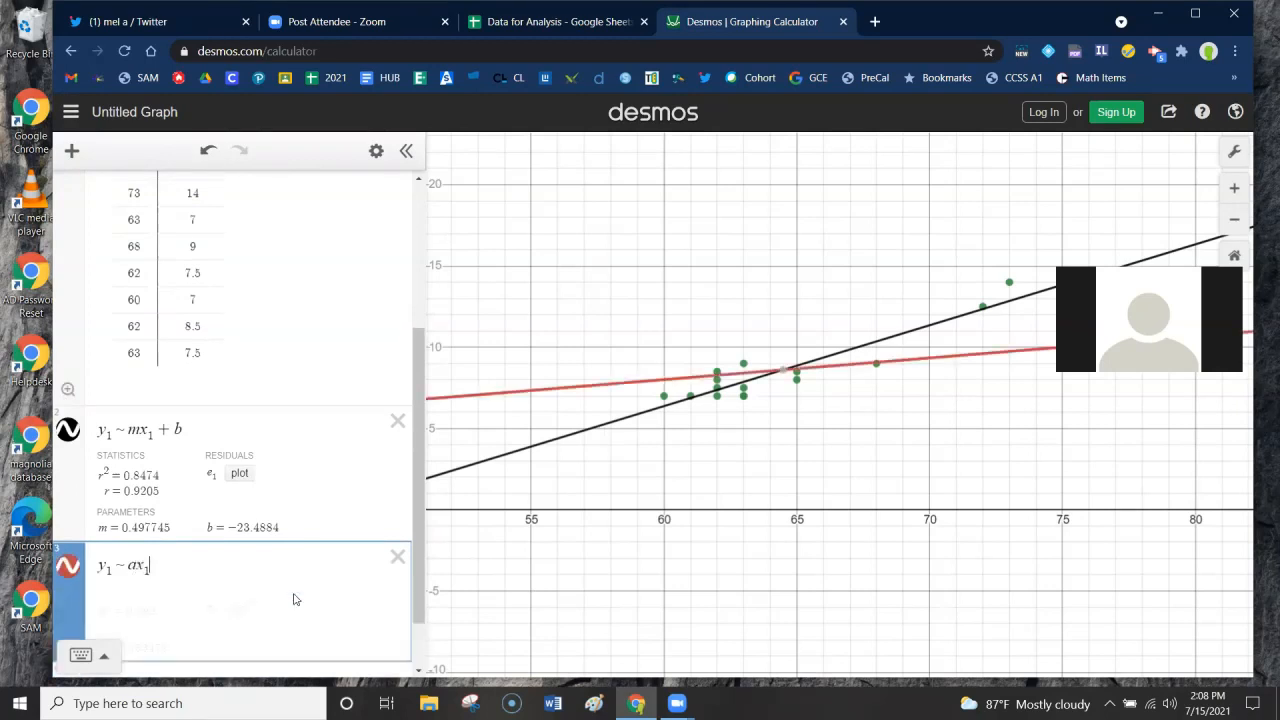
text(^2)
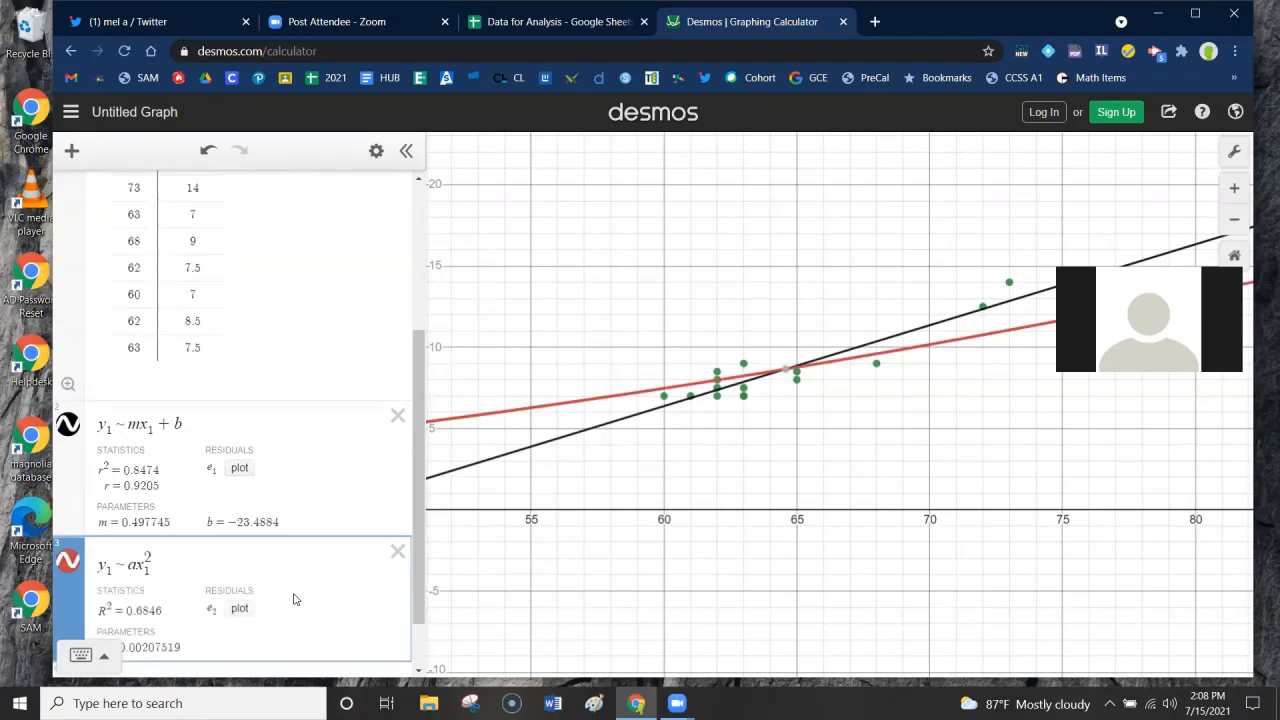
key(Right)
text(+ bx1 )
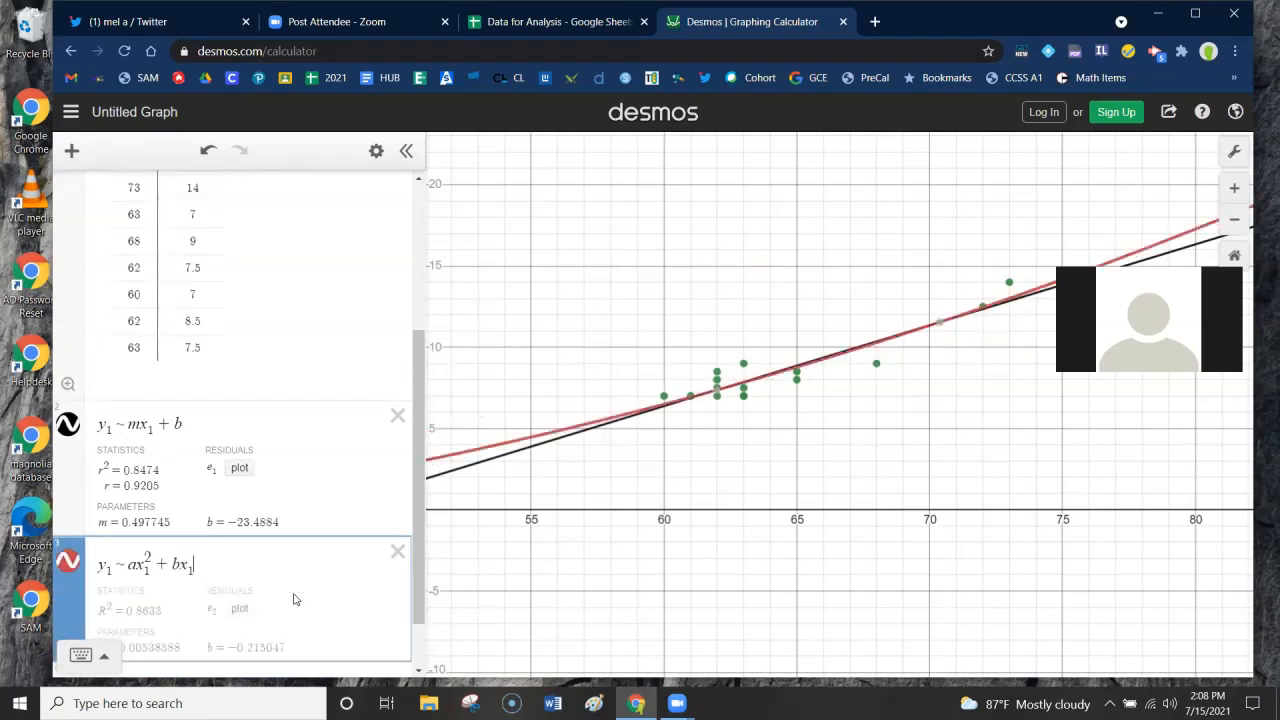
text(+ c)
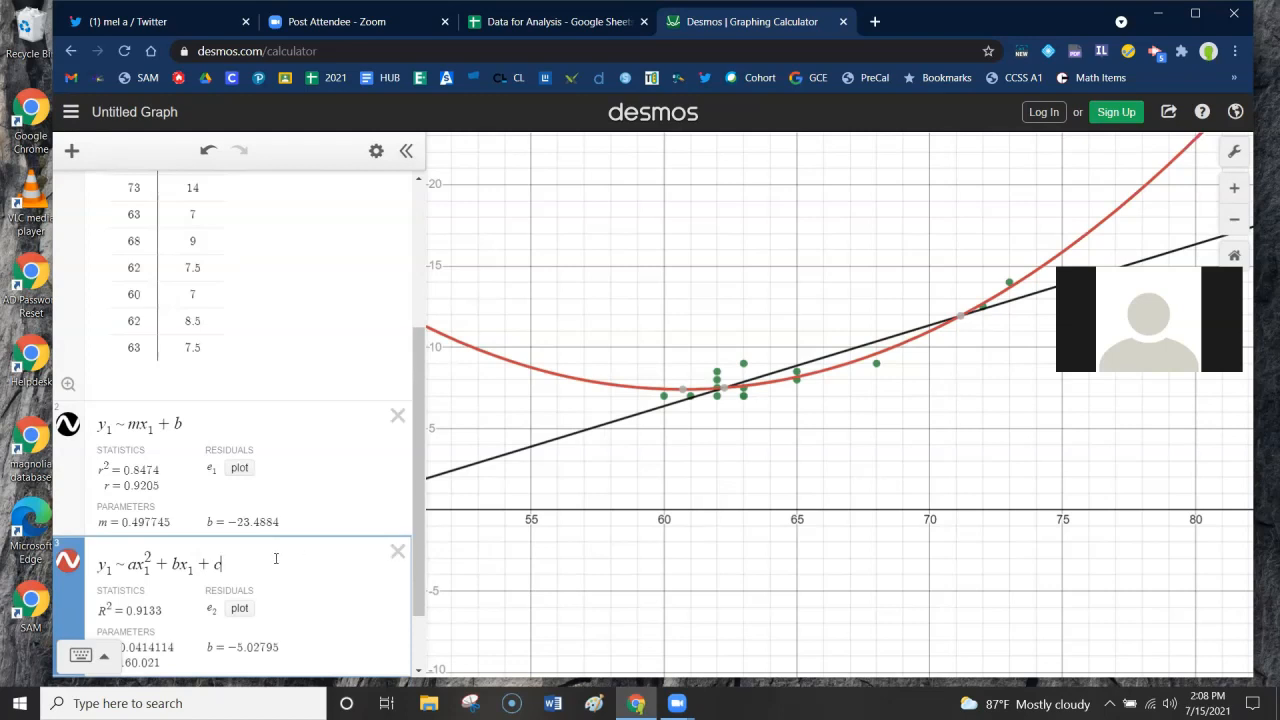
scroll(278, 563, down, 2)
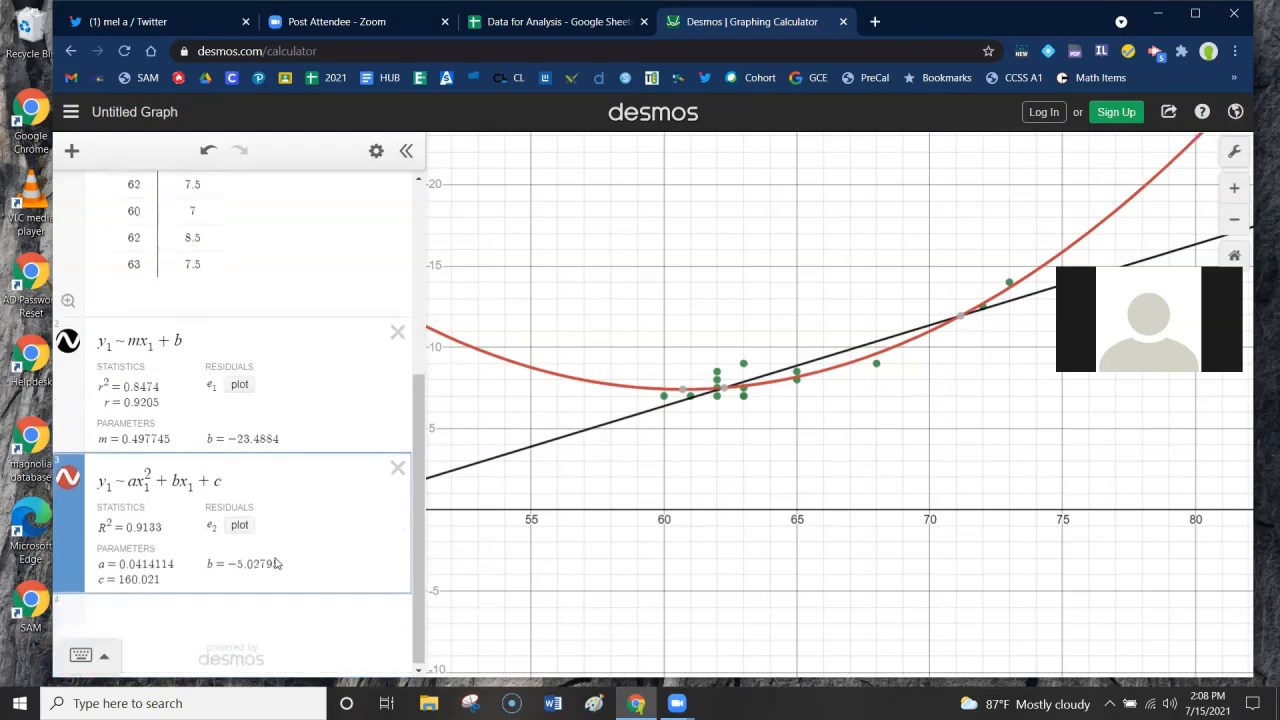
- Add the exponential regression y₁ ~ ab^(x₁) in a new expression and bring its statistics into view
click(141, 615)
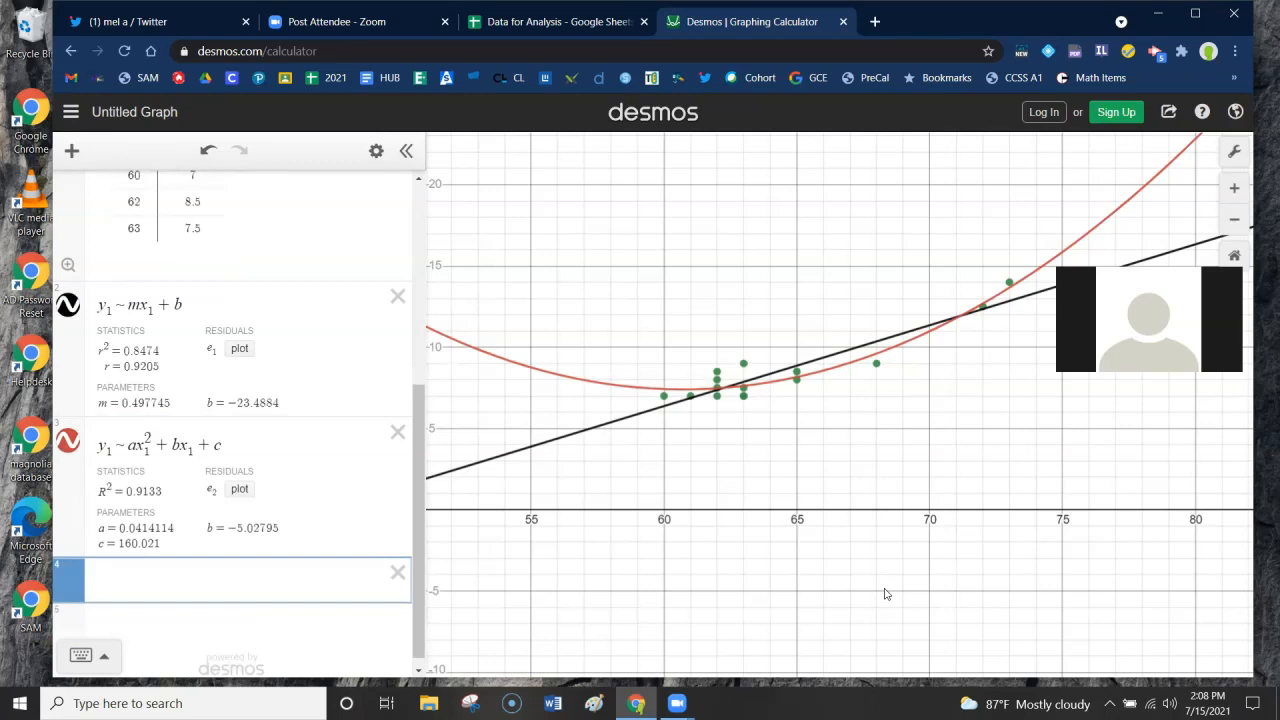
text(y_1 )
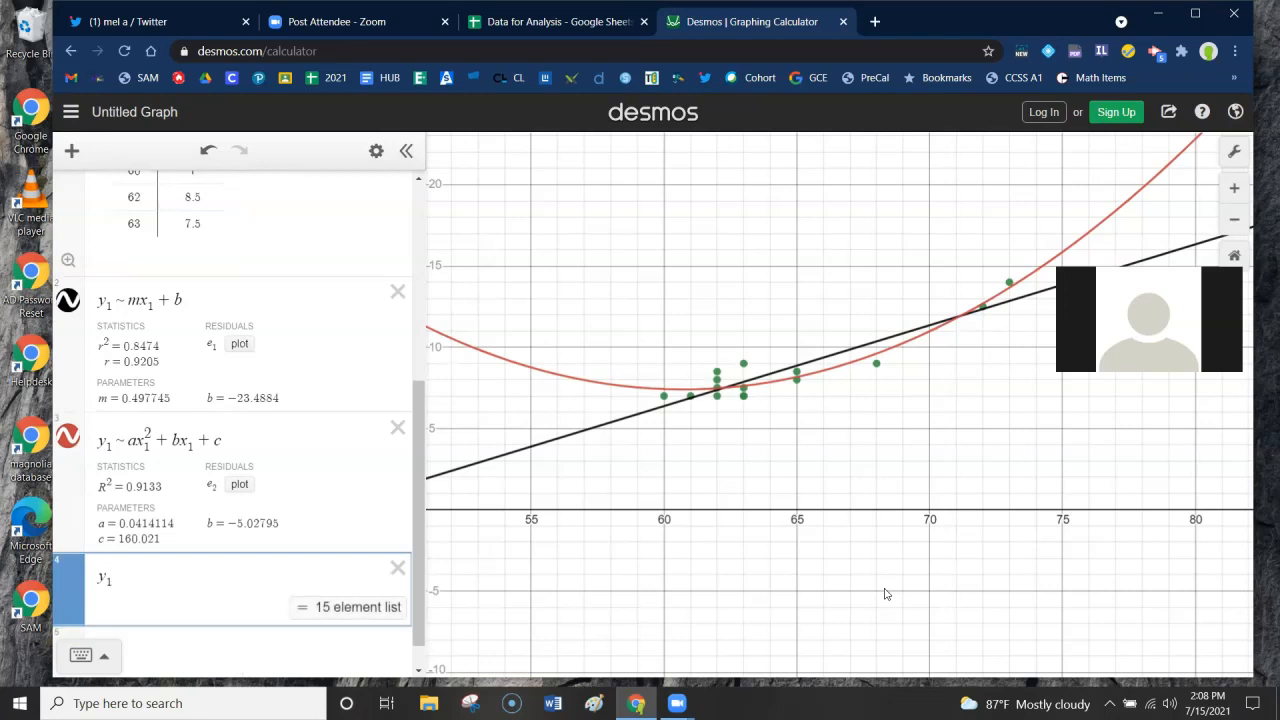
text(~ a)
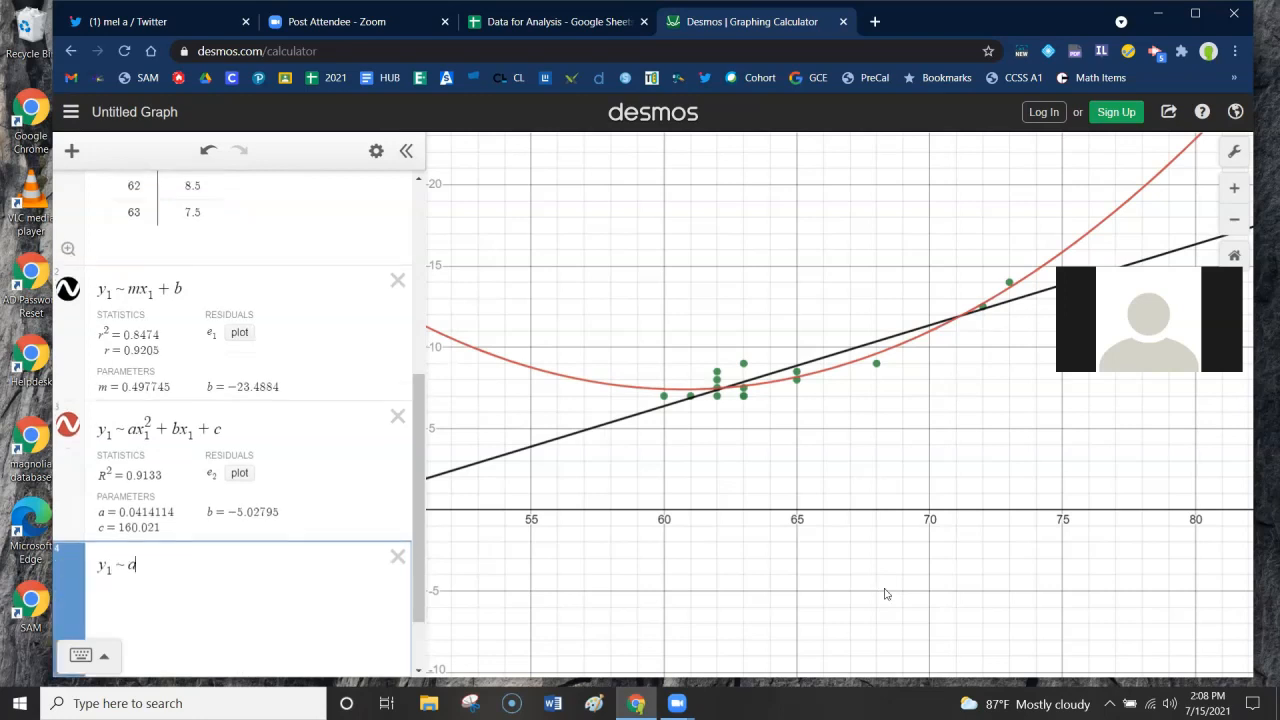
text(b)
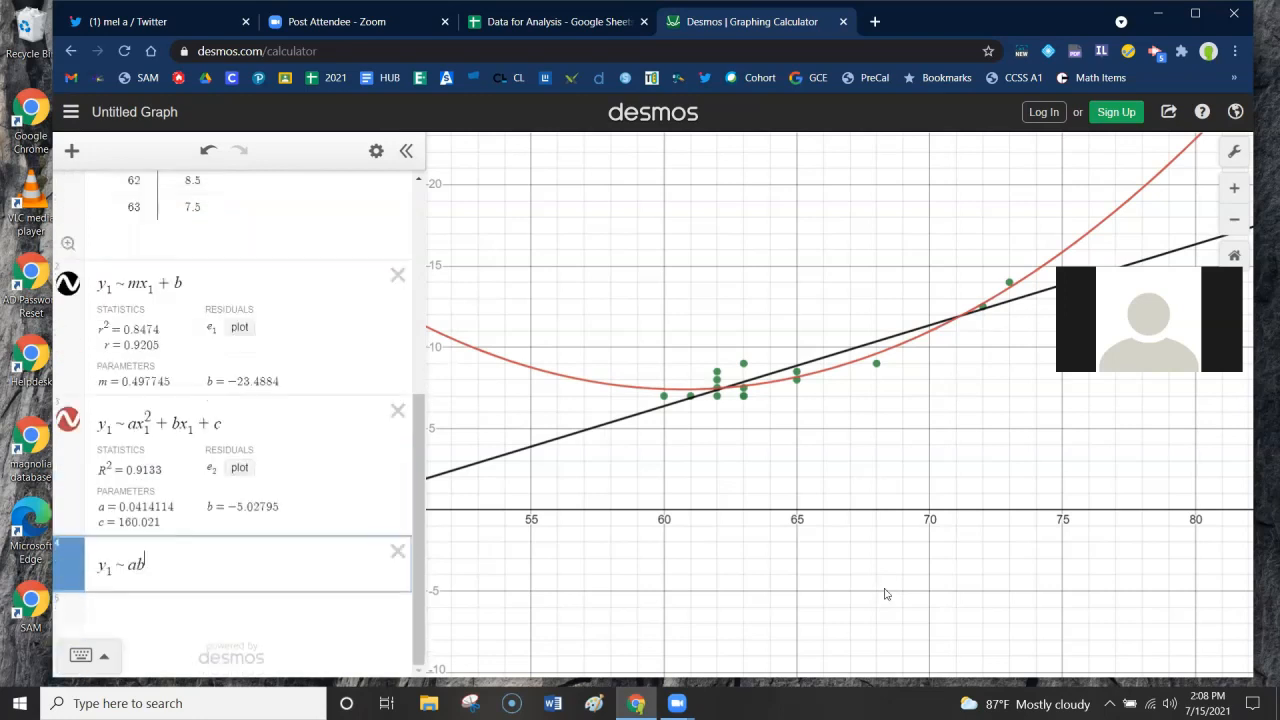
text(^{x_1)
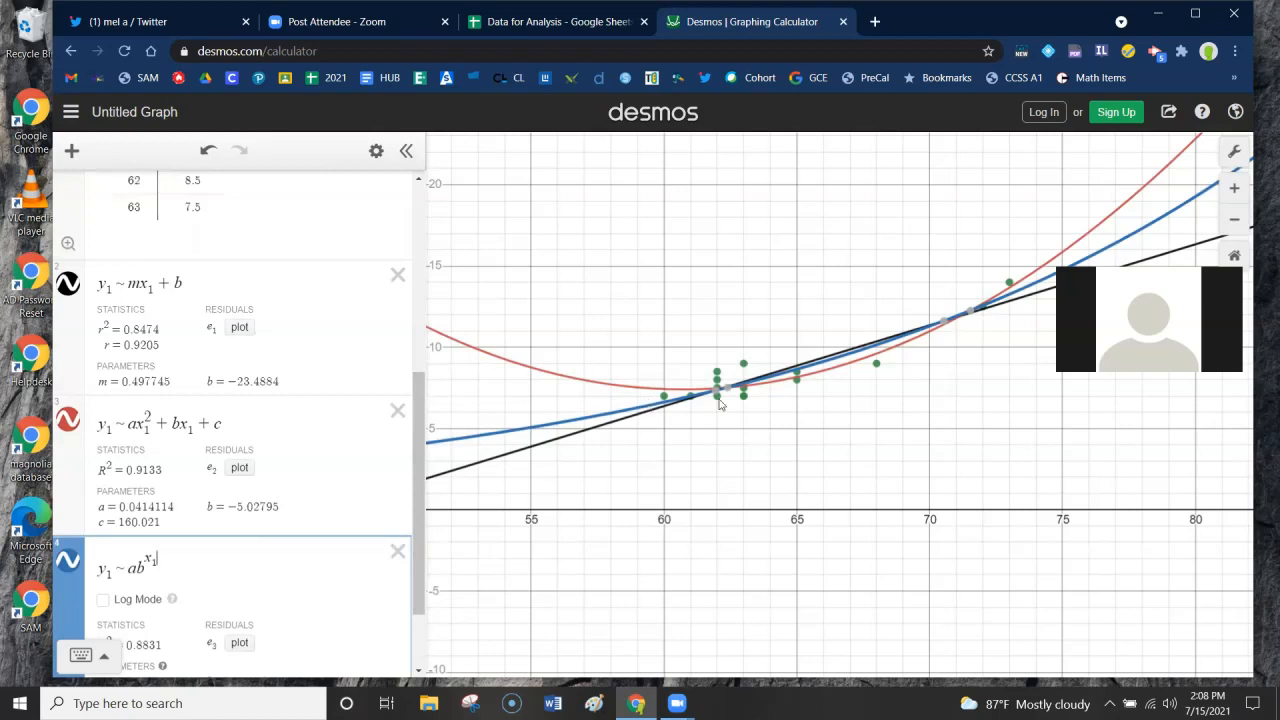
scroll(331, 520, down, 2)
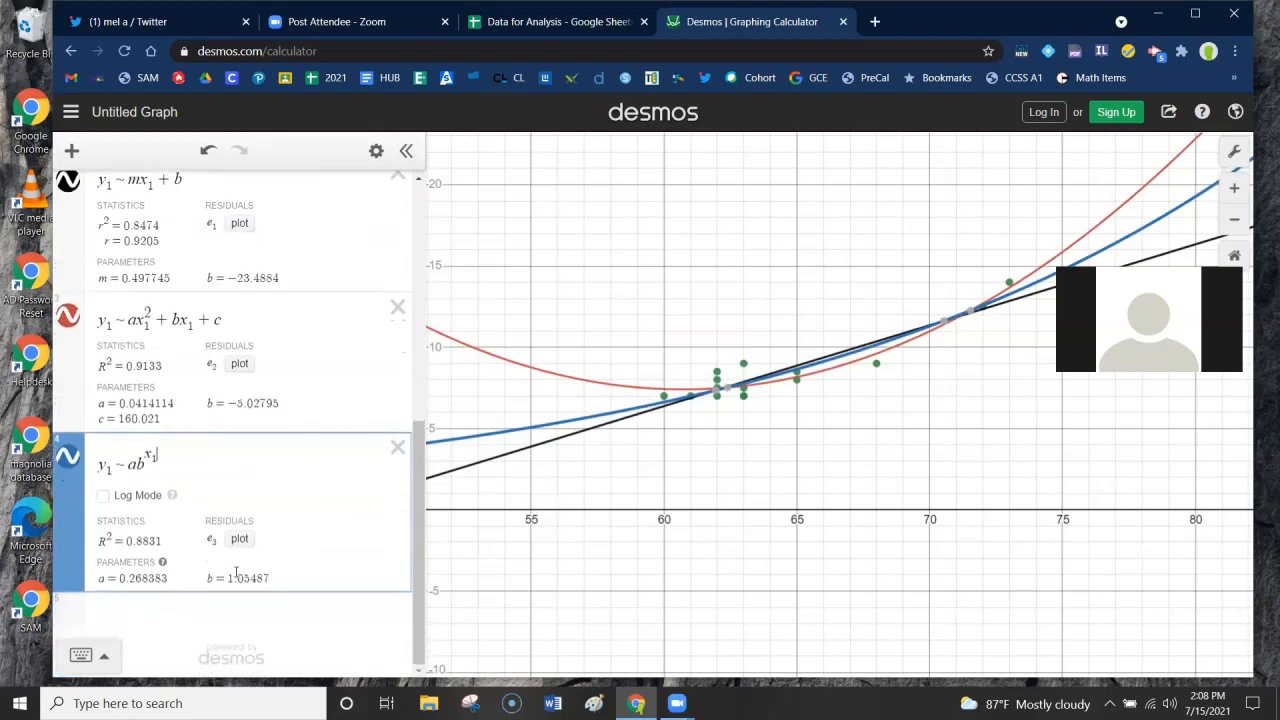
- Compare the statistics of the three regressions and delete the quadratic one
scroll(236, 572, up, 3)
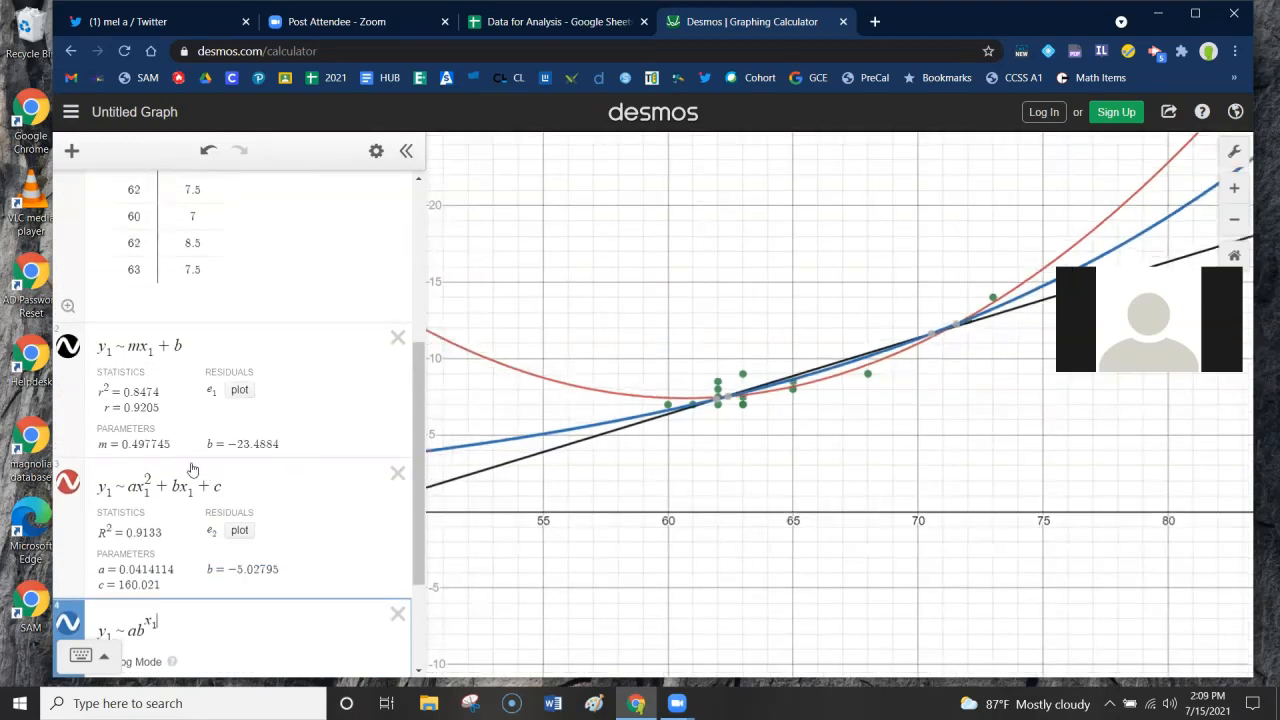
scroll(303, 467, down, 2)
scroll(566, 486, up, 1)
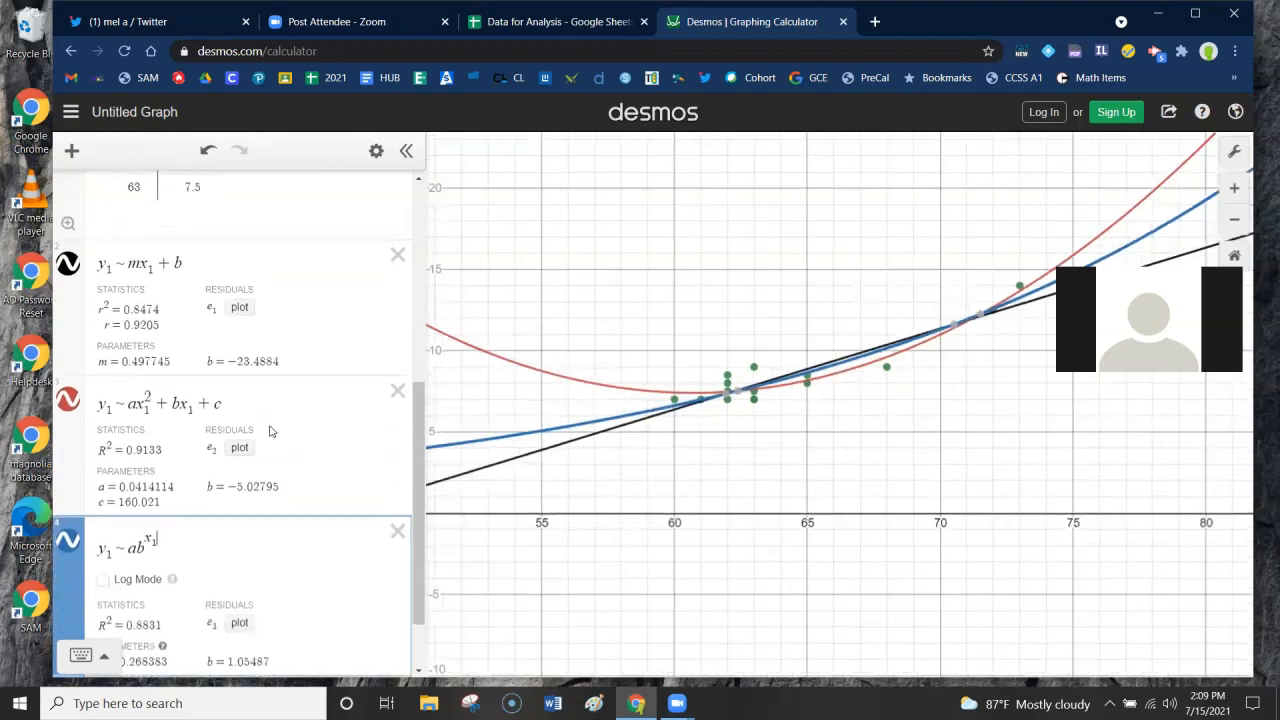
scroll(271, 429, down, 2)
scroll(266, 406, up, 4)
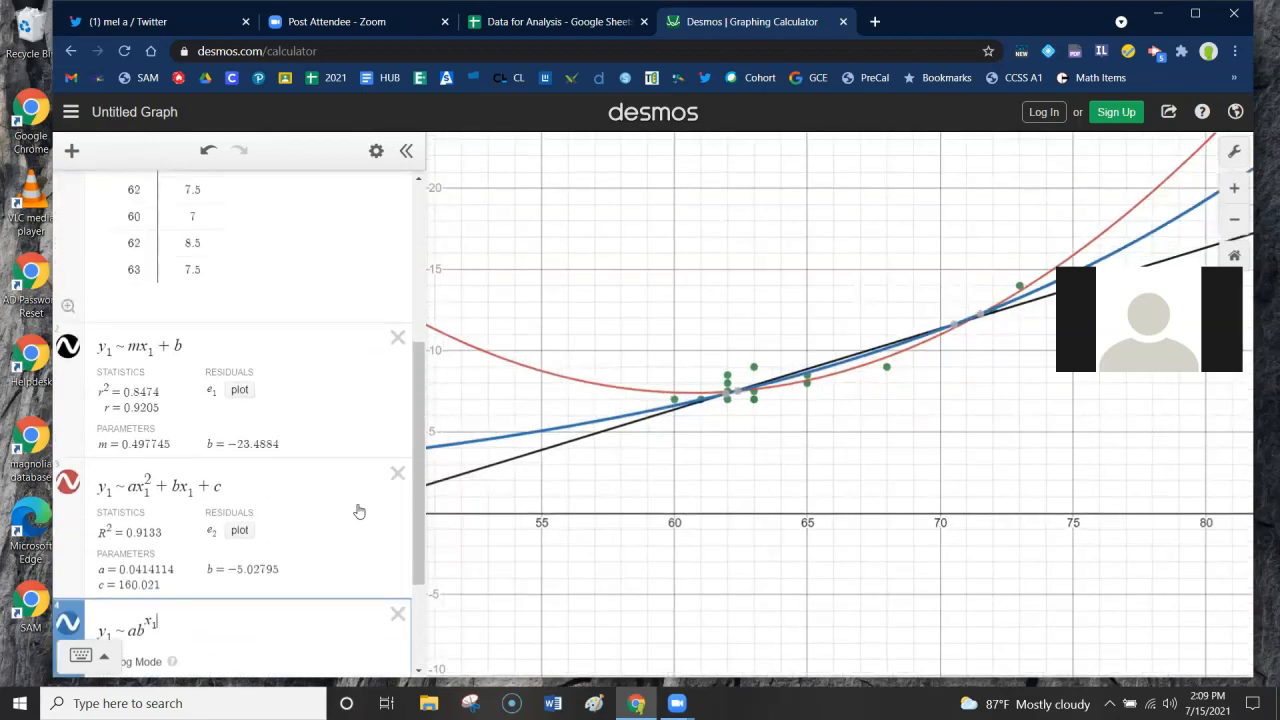
click(397, 476)
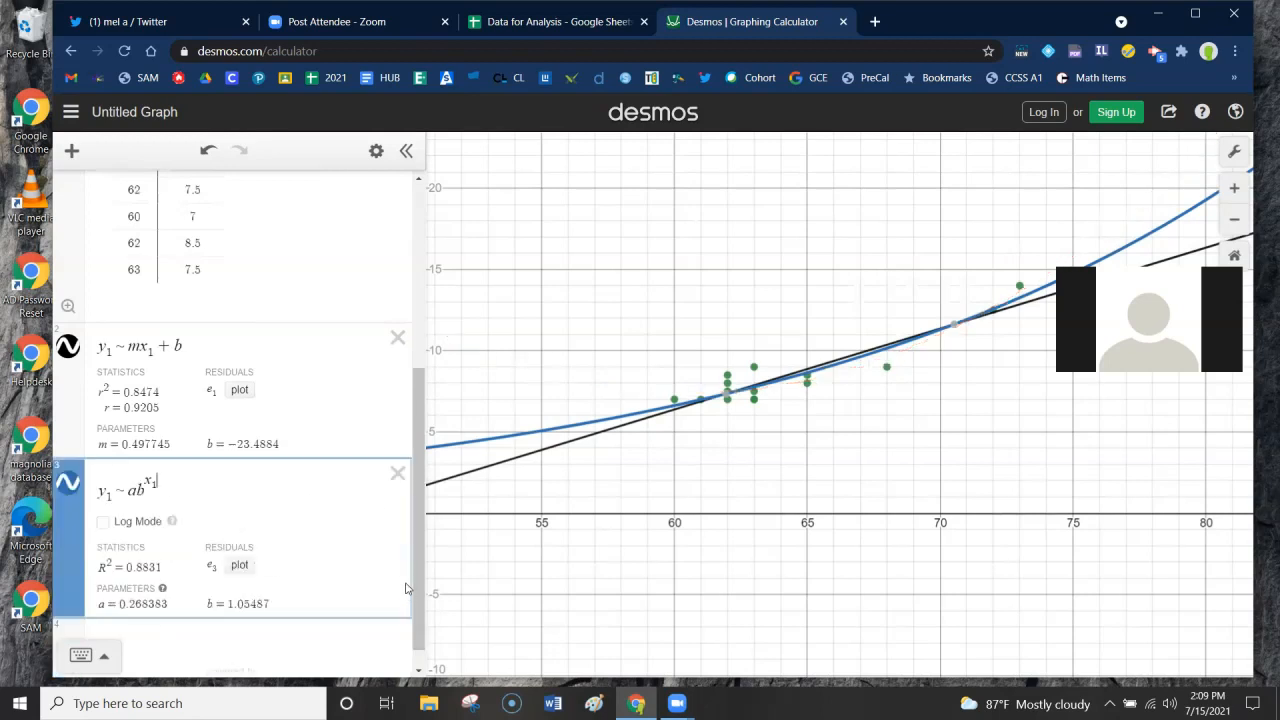
- Delete the exponential regression and plot the residuals of the linear regression
click(398, 475)
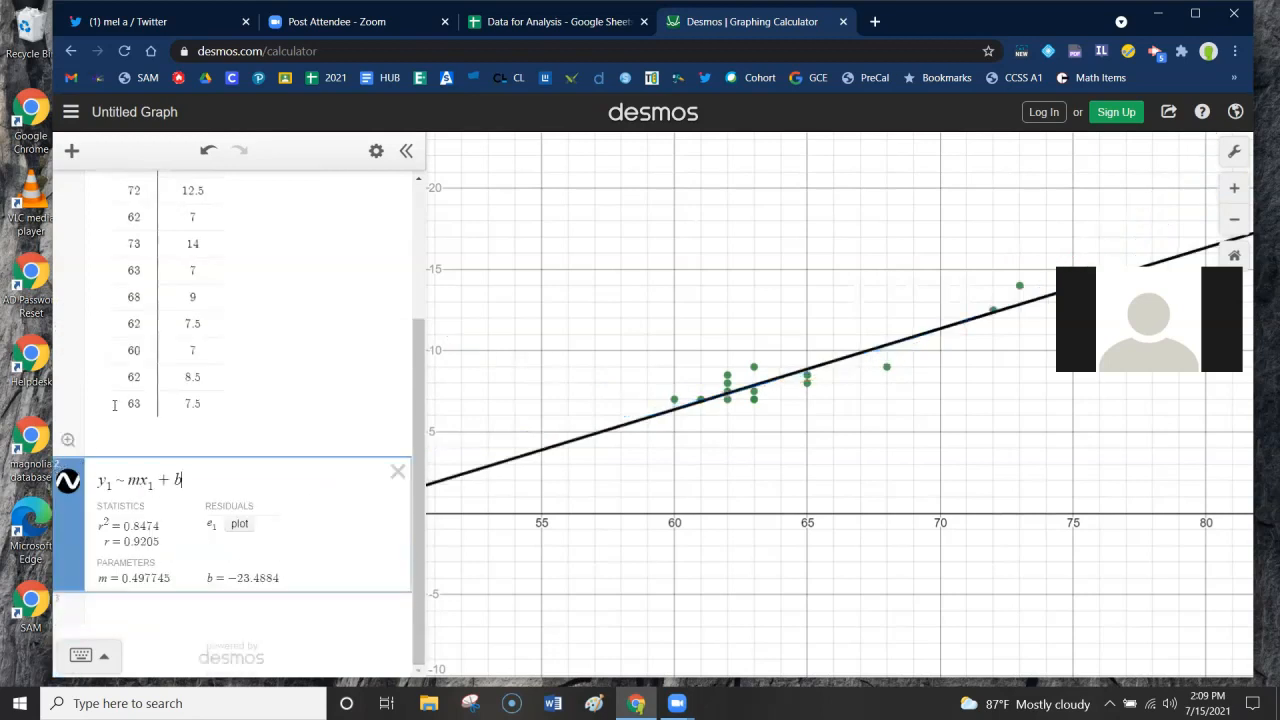
click(242, 525)
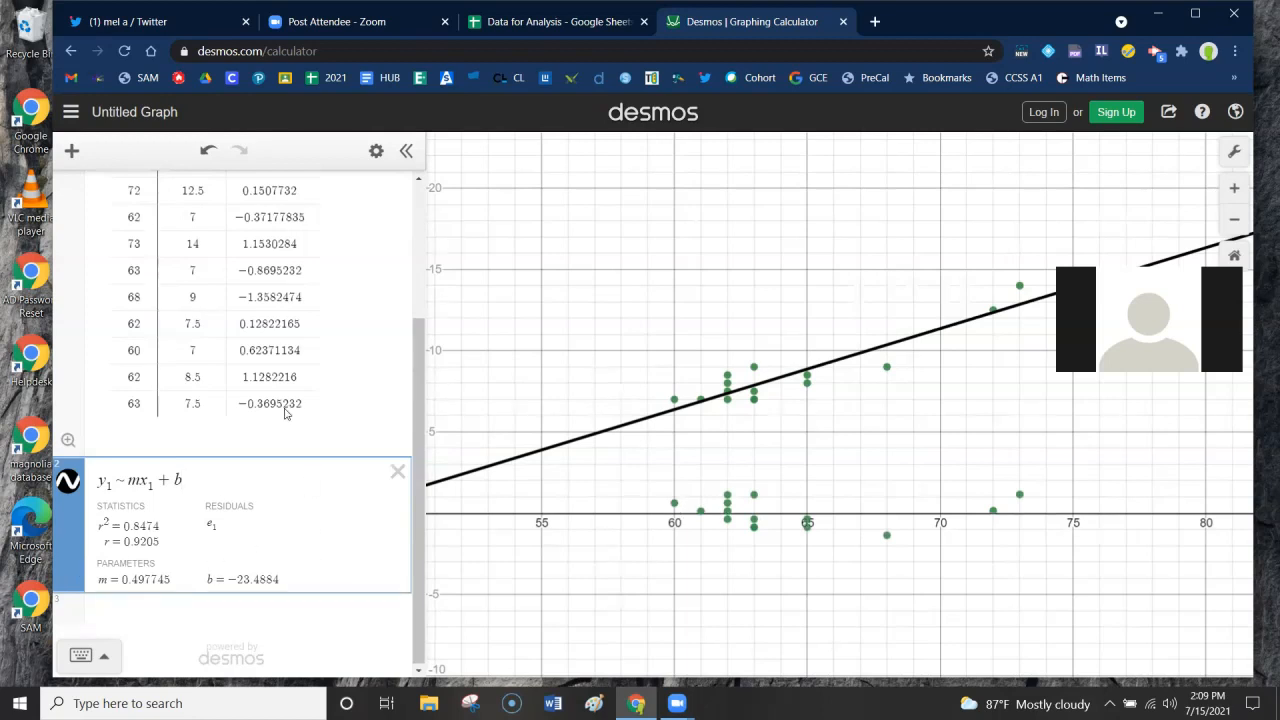
- Change the colour of the residual points in the table's e₁ column to blue
scroll(286, 414, up, 1)
scroll(286, 414, up, 2)
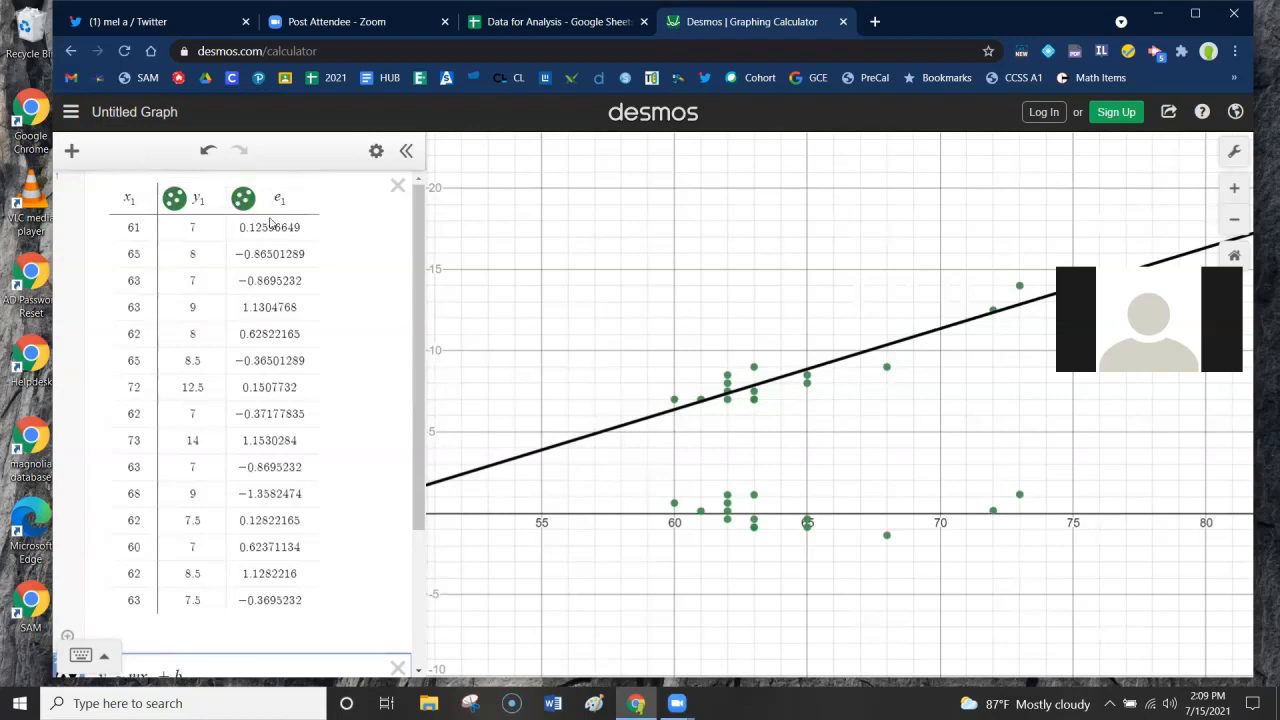
click(243, 199)
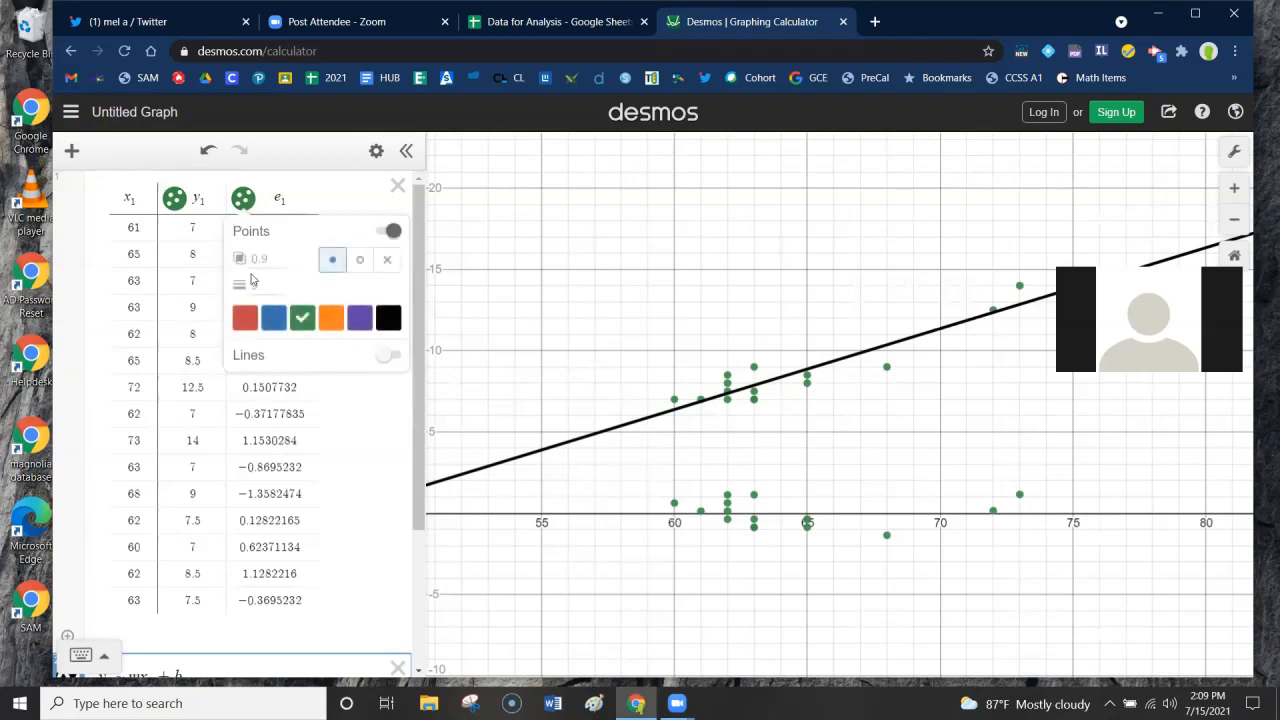
click(271, 318)
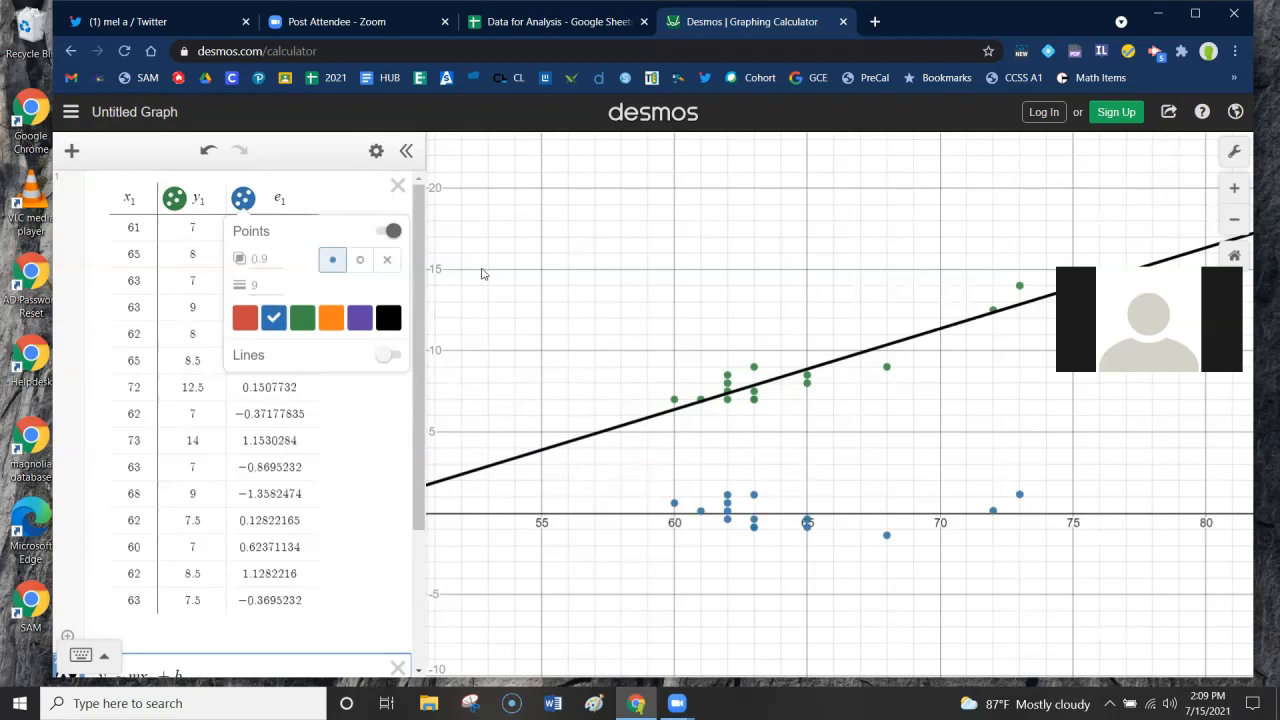
click(588, 357)
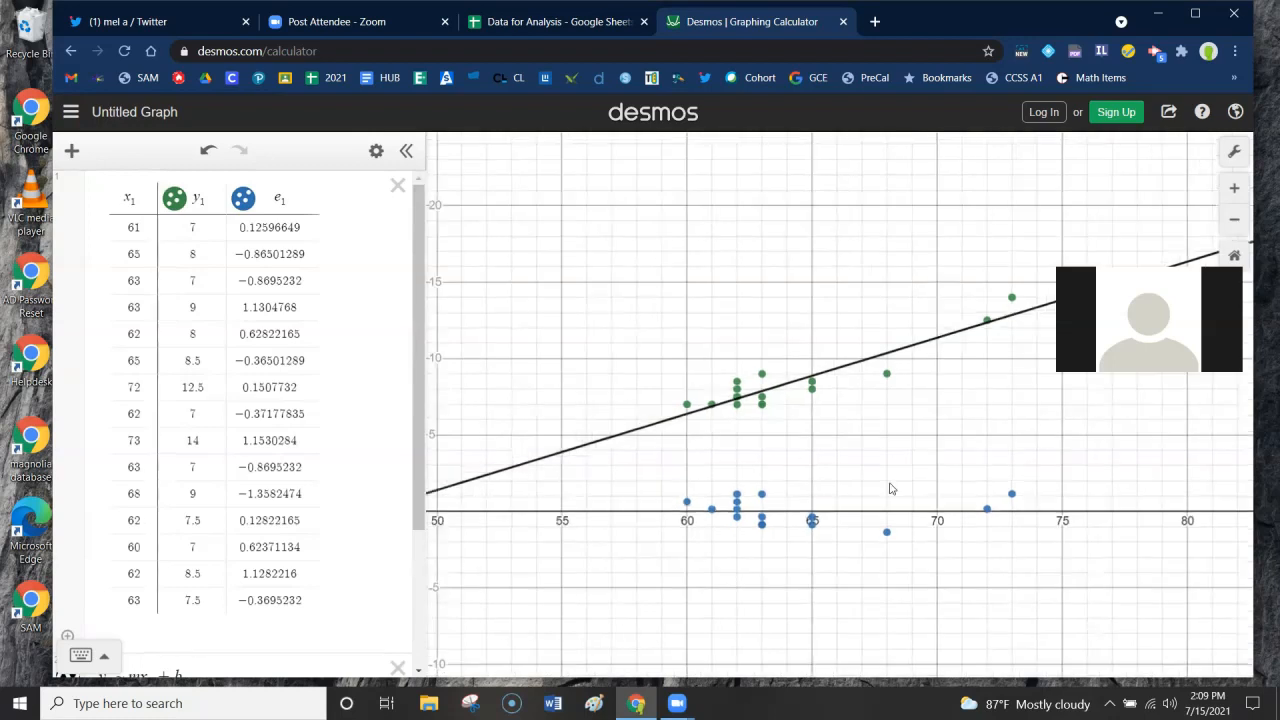
- Examine the residual values in the table alongside the linear regression's statistics and parameters
scroll(366, 469, down, 3)
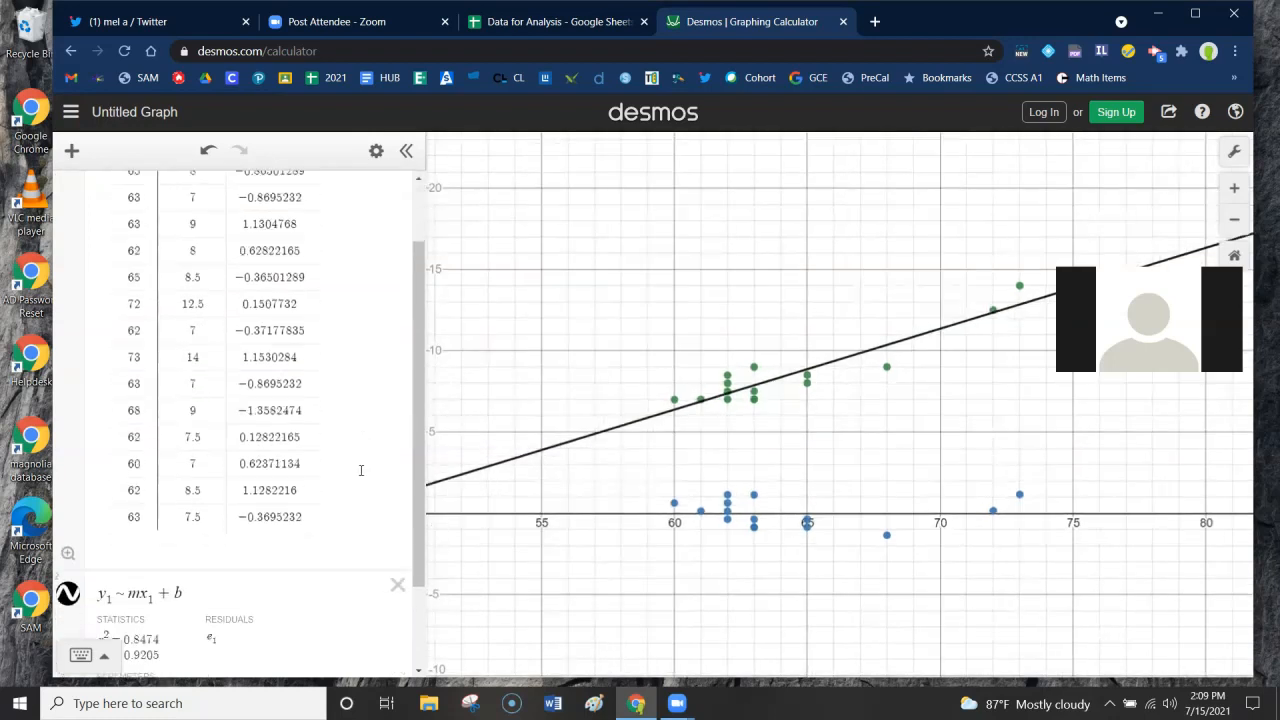
scroll(358, 469, up, 2)
scroll(352, 470, down, 3)
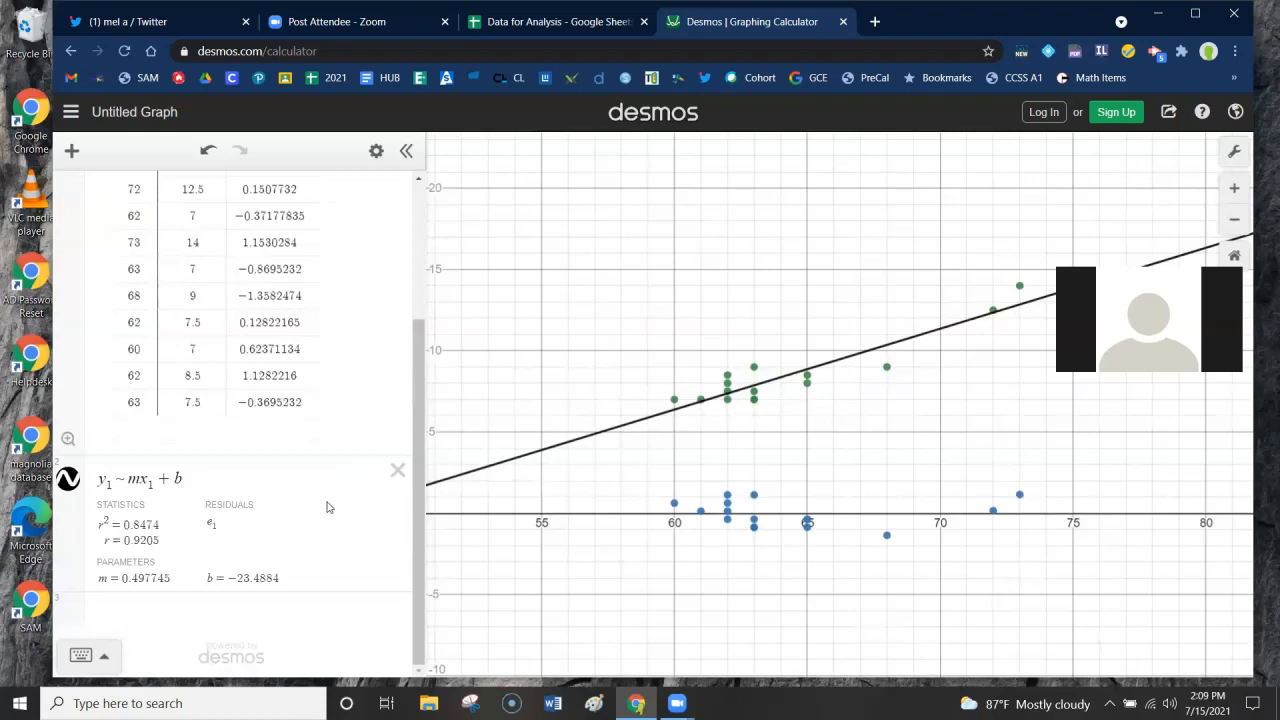
scroll(320, 560, up, 2)
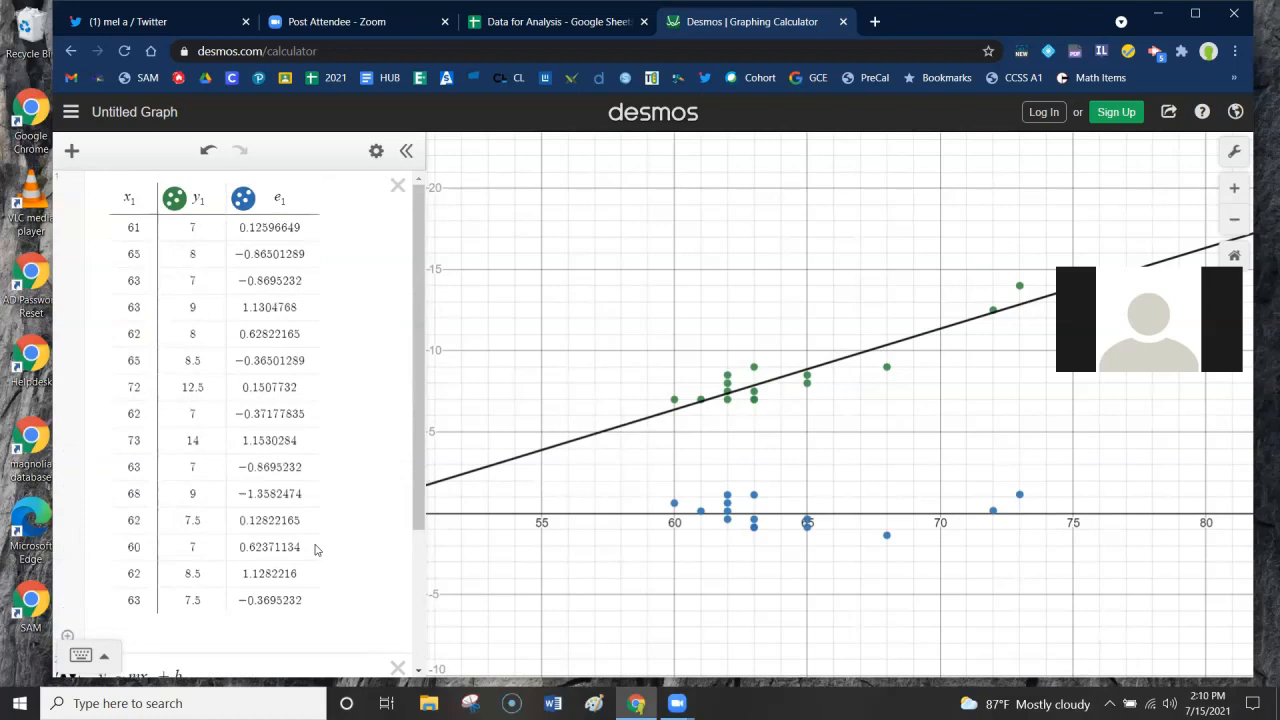
scroll(312, 550, down, 3)
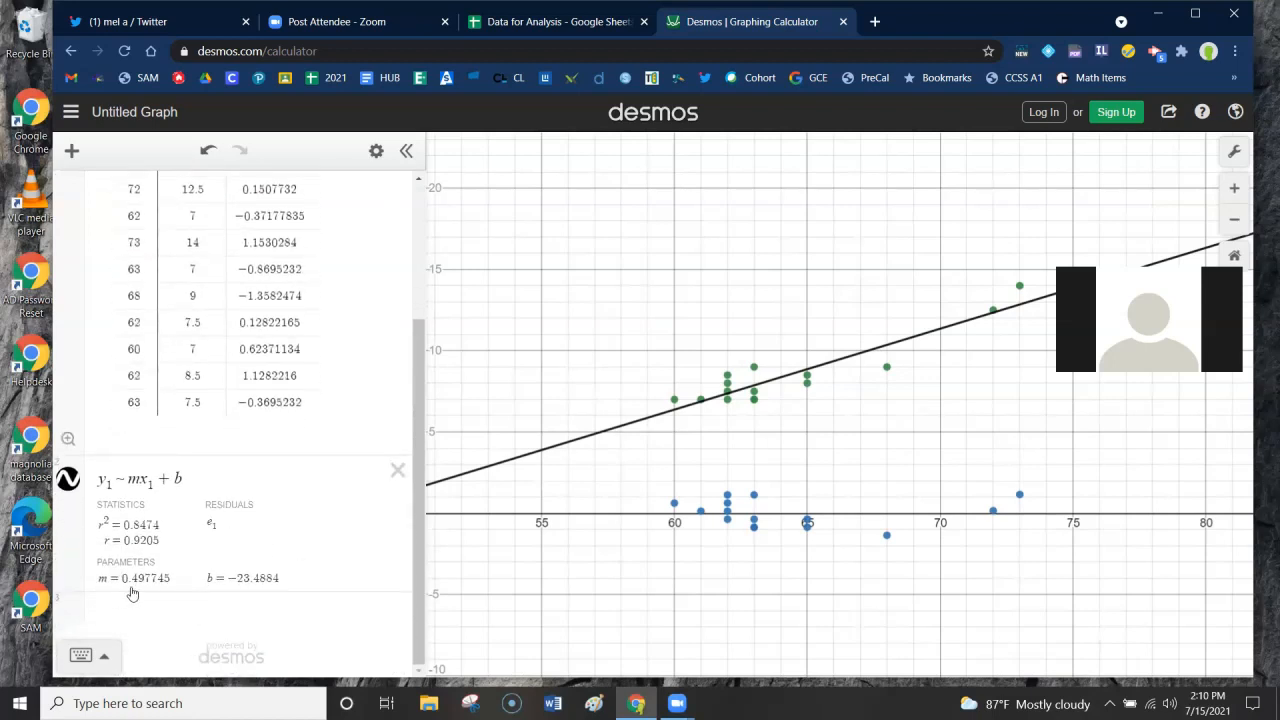
scroll(352, 525, up, 2)
scroll(352, 525, down, 2)
scroll(357, 463, up, 2)
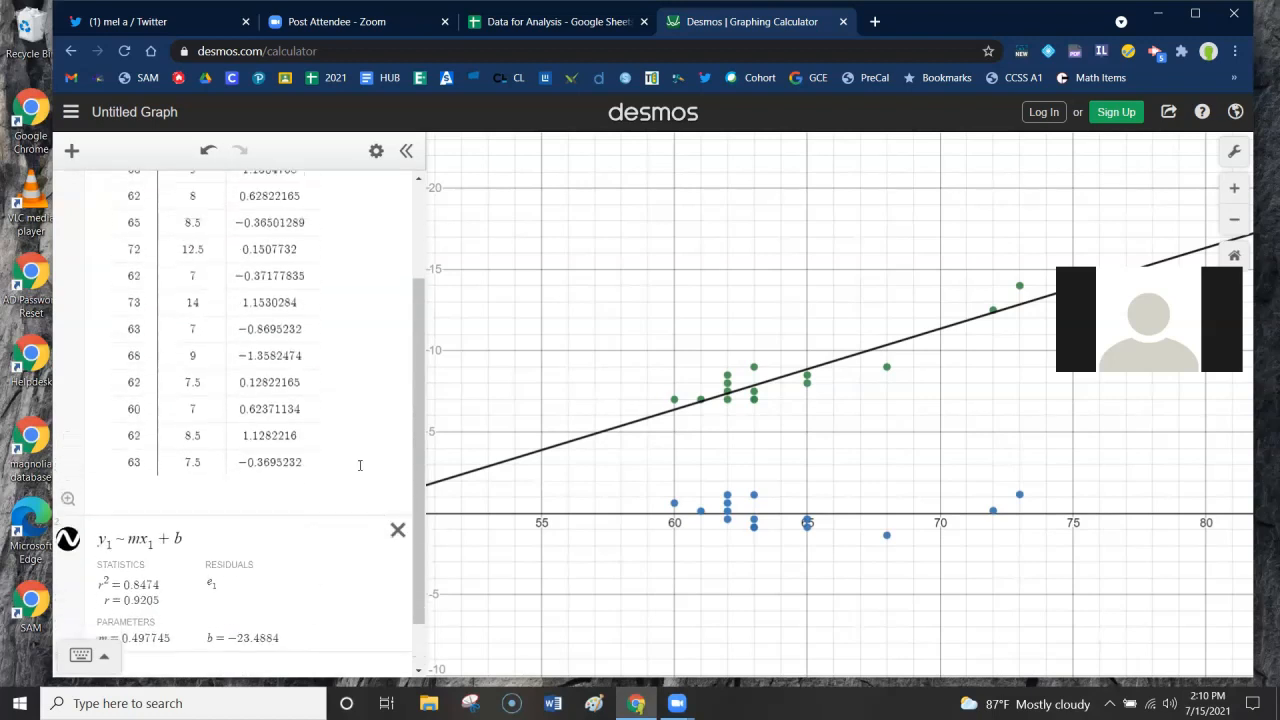
click(70, 155)
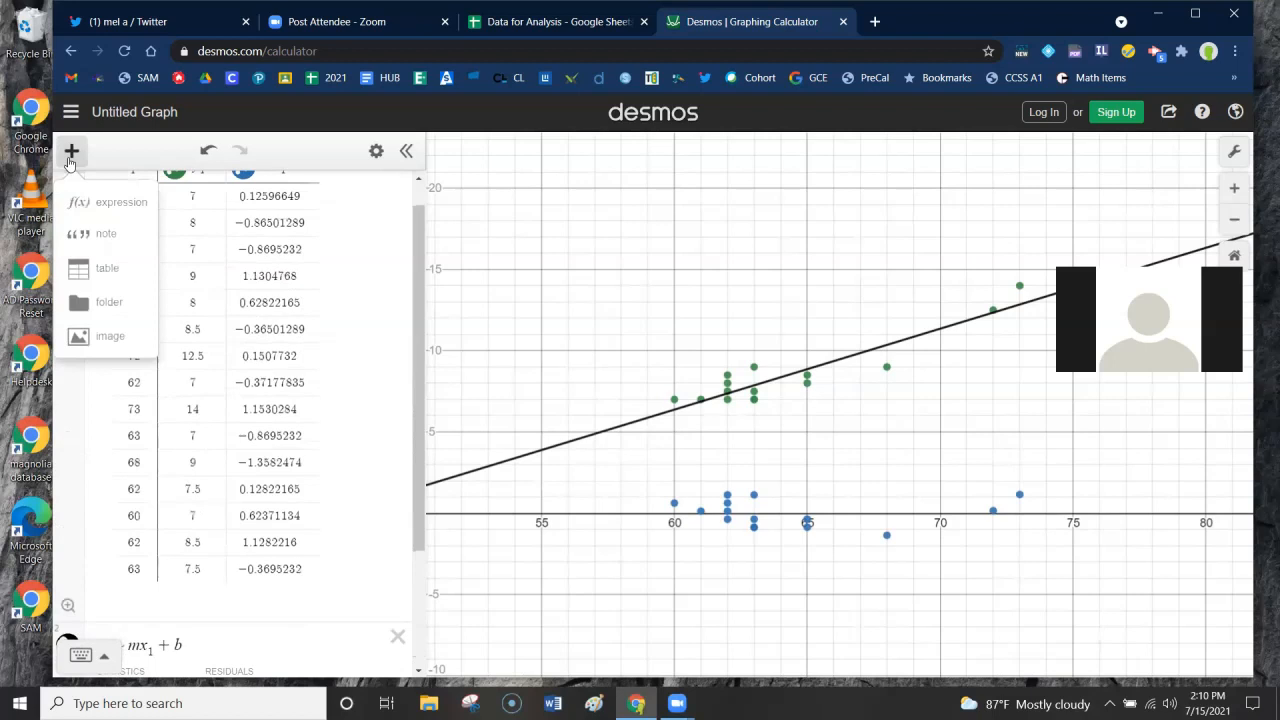
scroll(192, 420, up, 1)
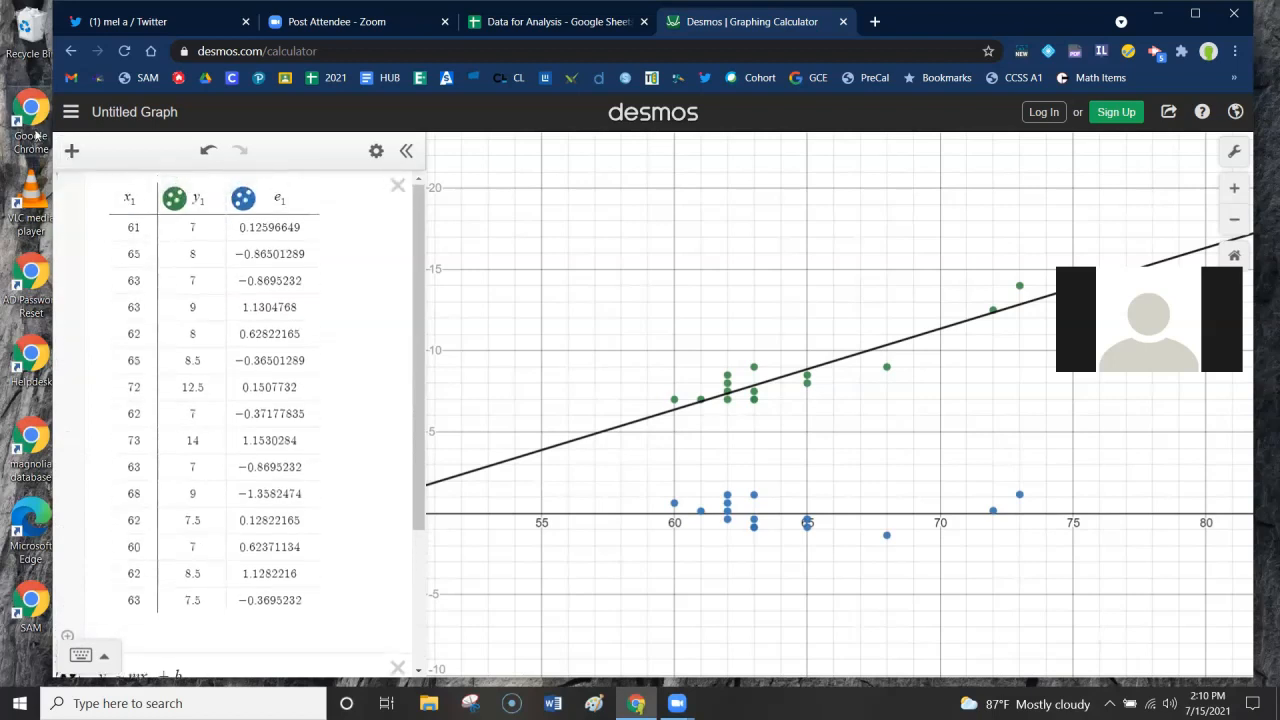
click(71, 150)
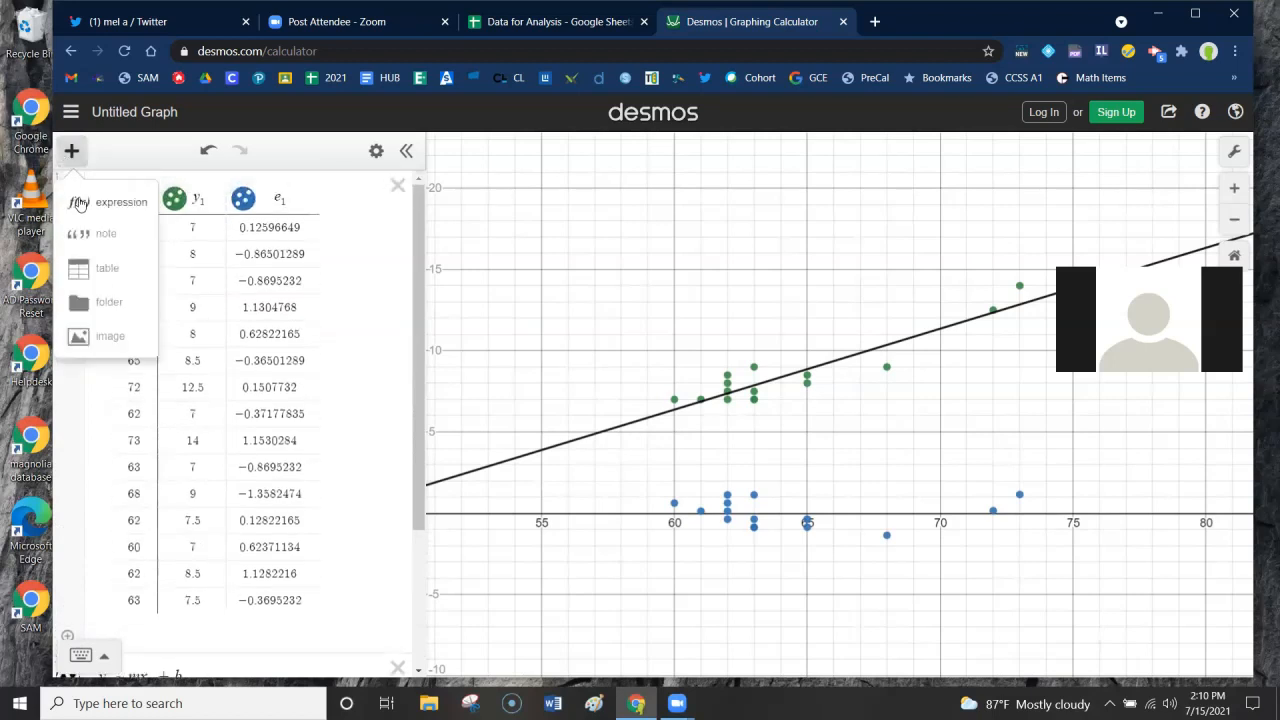
click(208, 161)
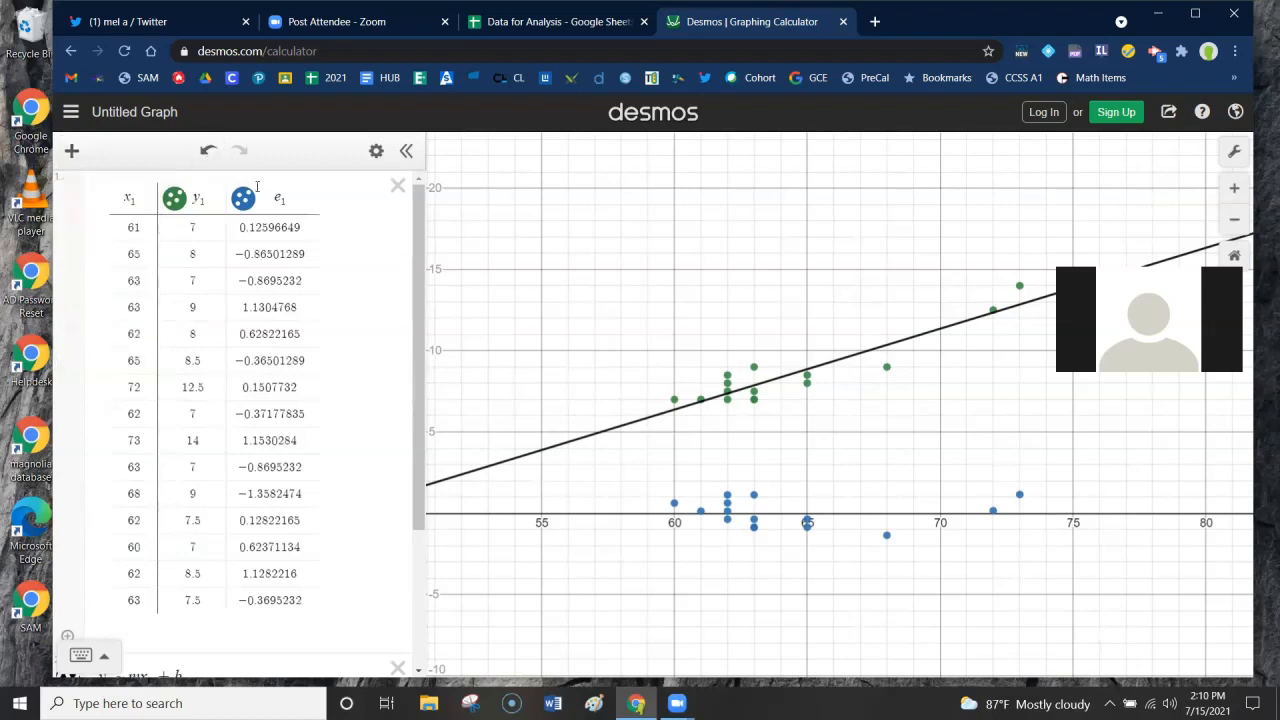
- Clear the expression list by deleting the data table and the linear regression
click(397, 185)
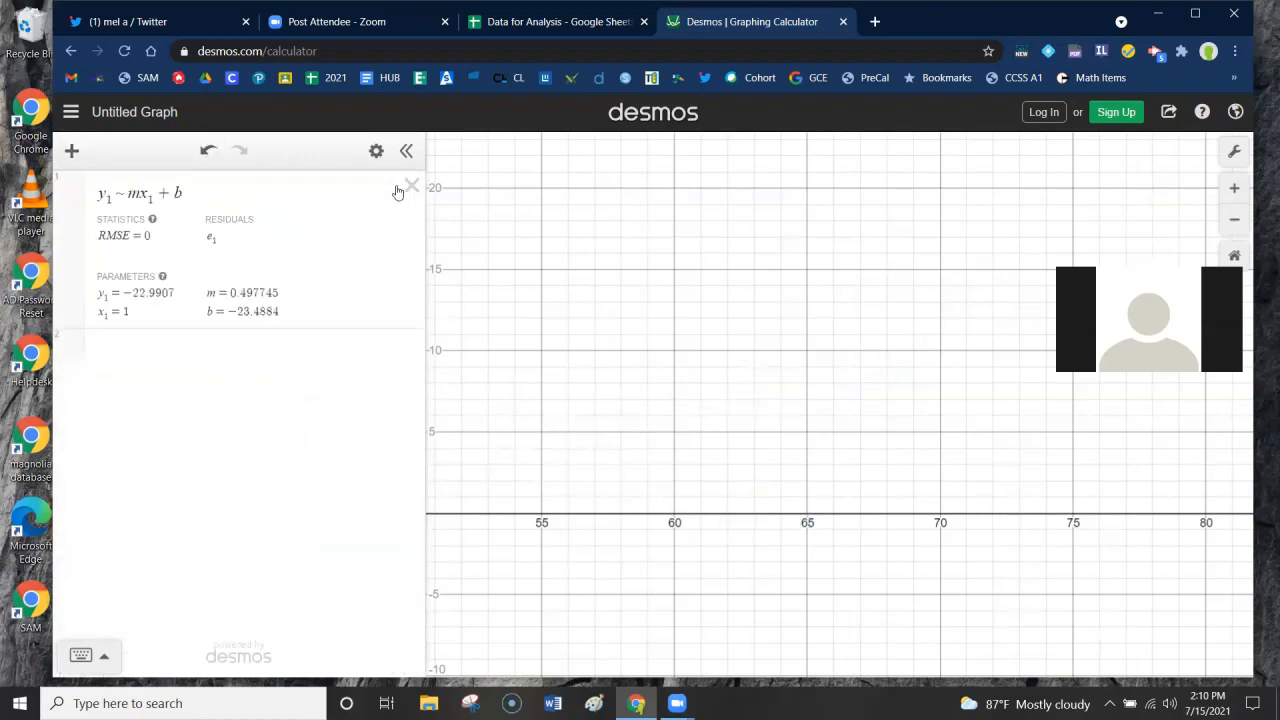
click(397, 191)
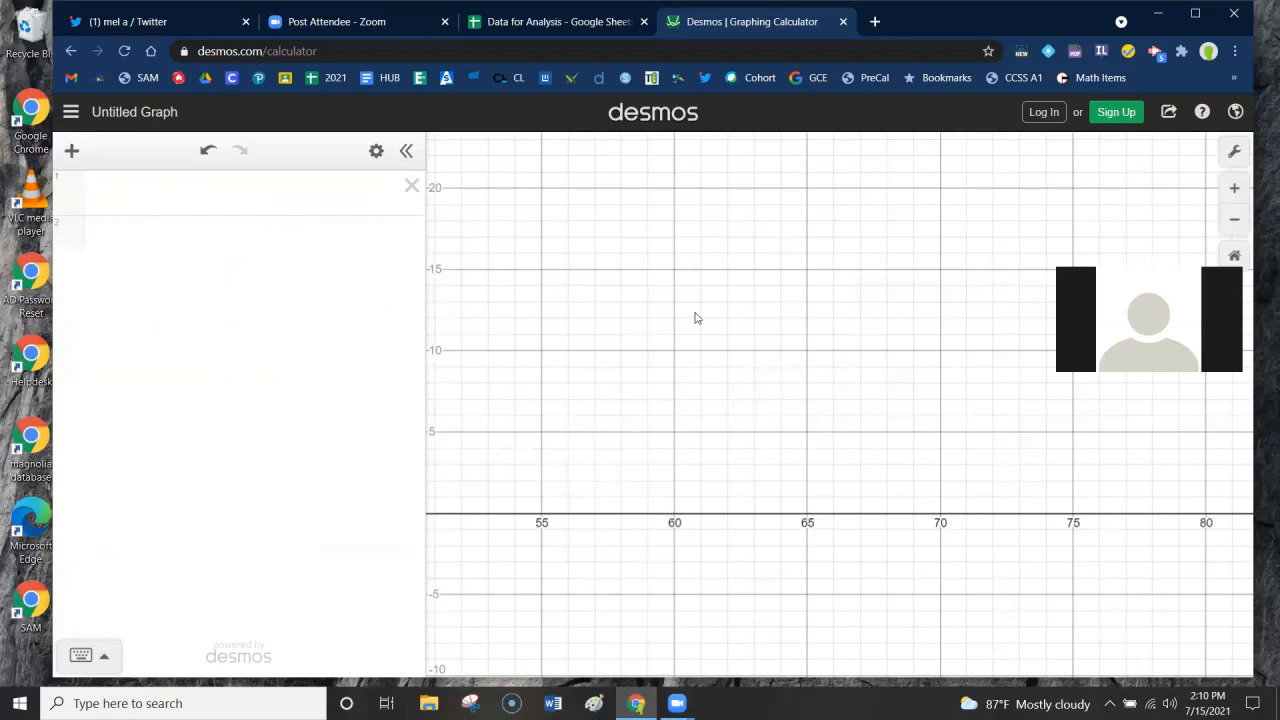
- Define the list A = [1,2,3,4,4,4,5,6,7,7,8,9,18] in the first expression
click(162, 195)
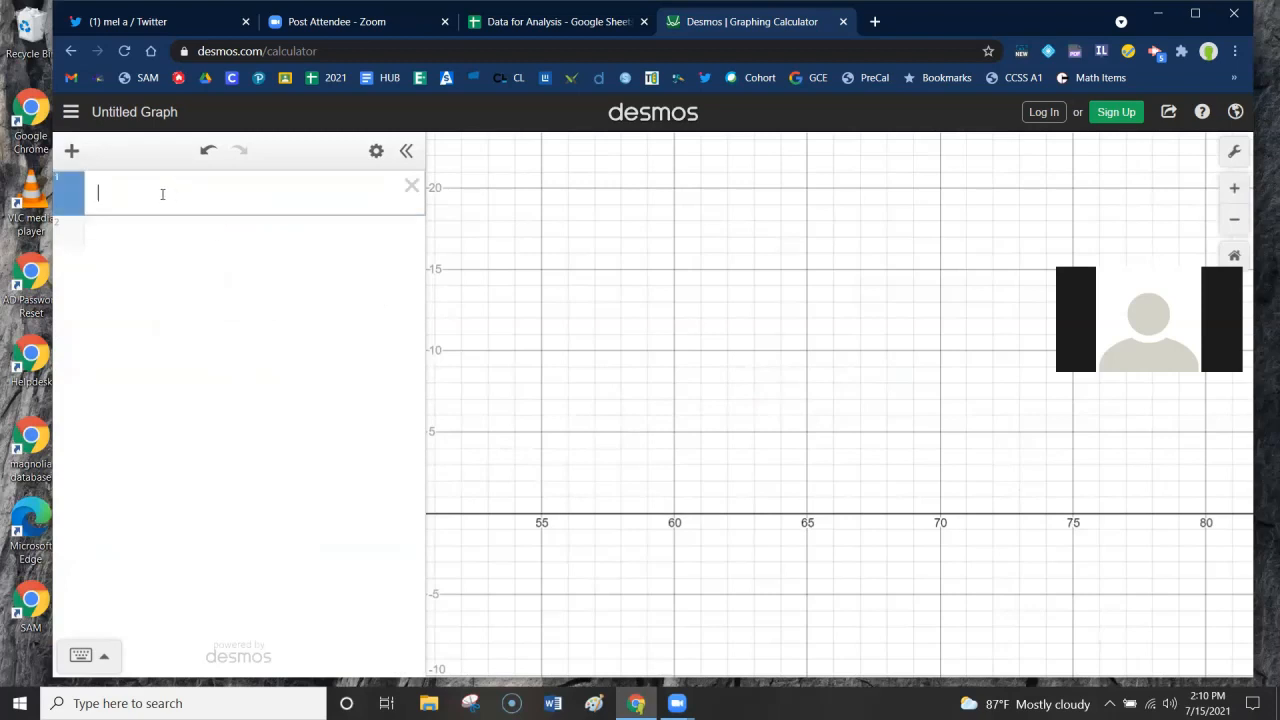
text(A = [)
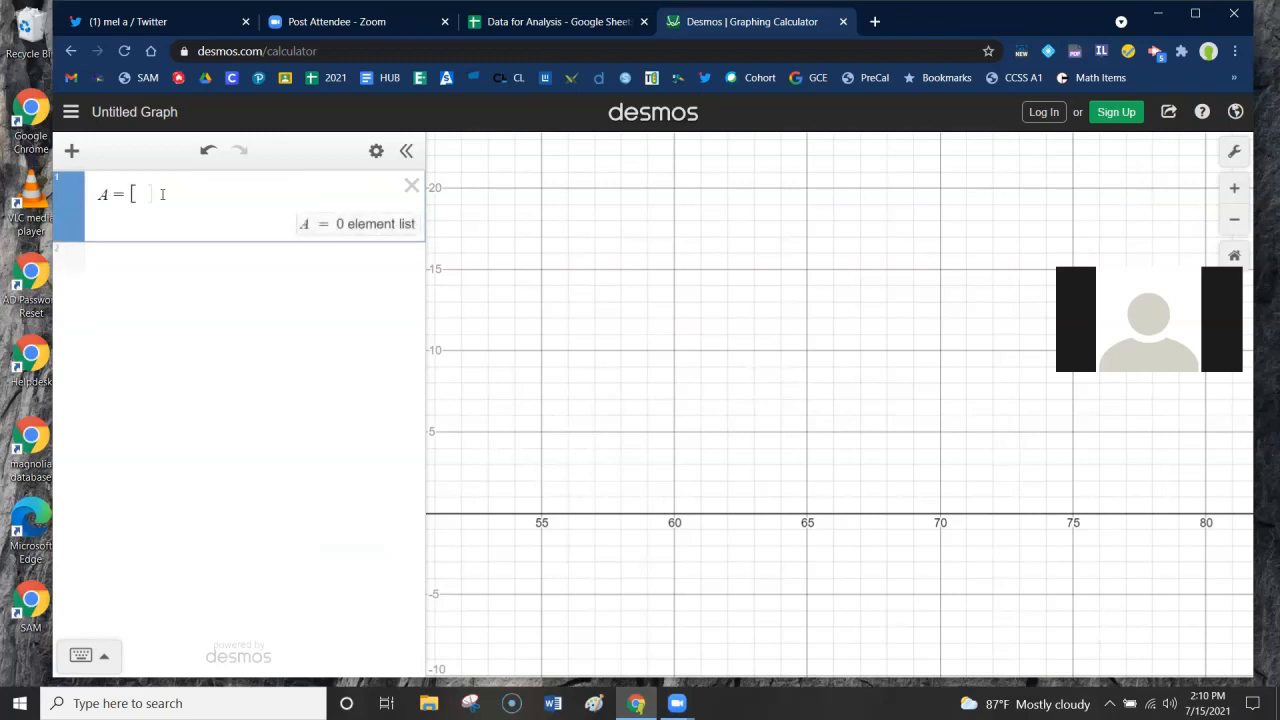
text(1,2,3,4,4,)
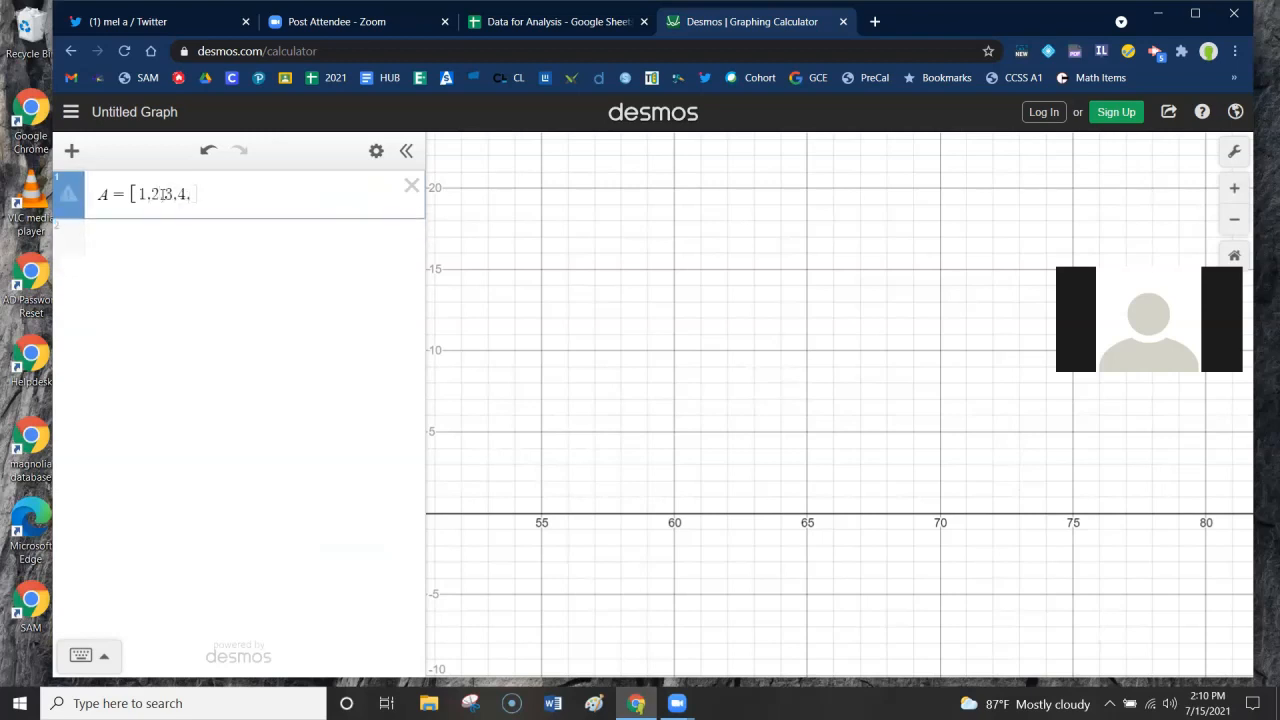
text(4,4,5,6,7,7)
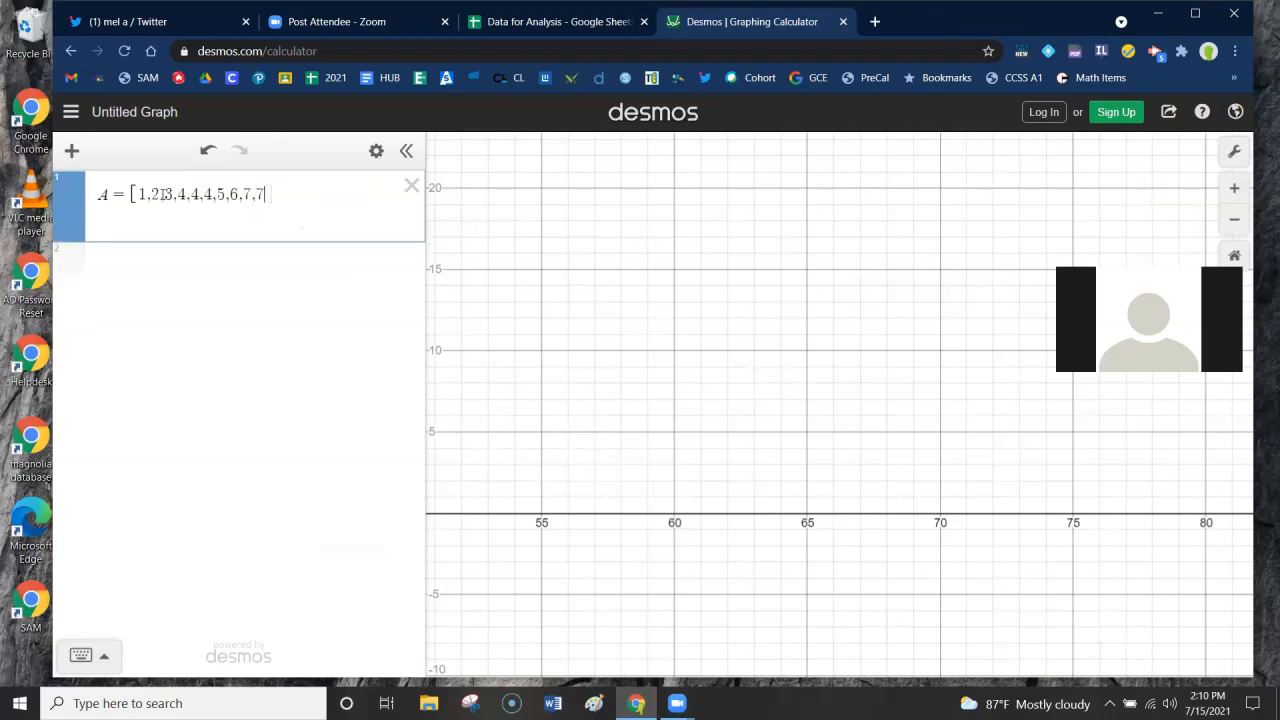
text(,8,9,)
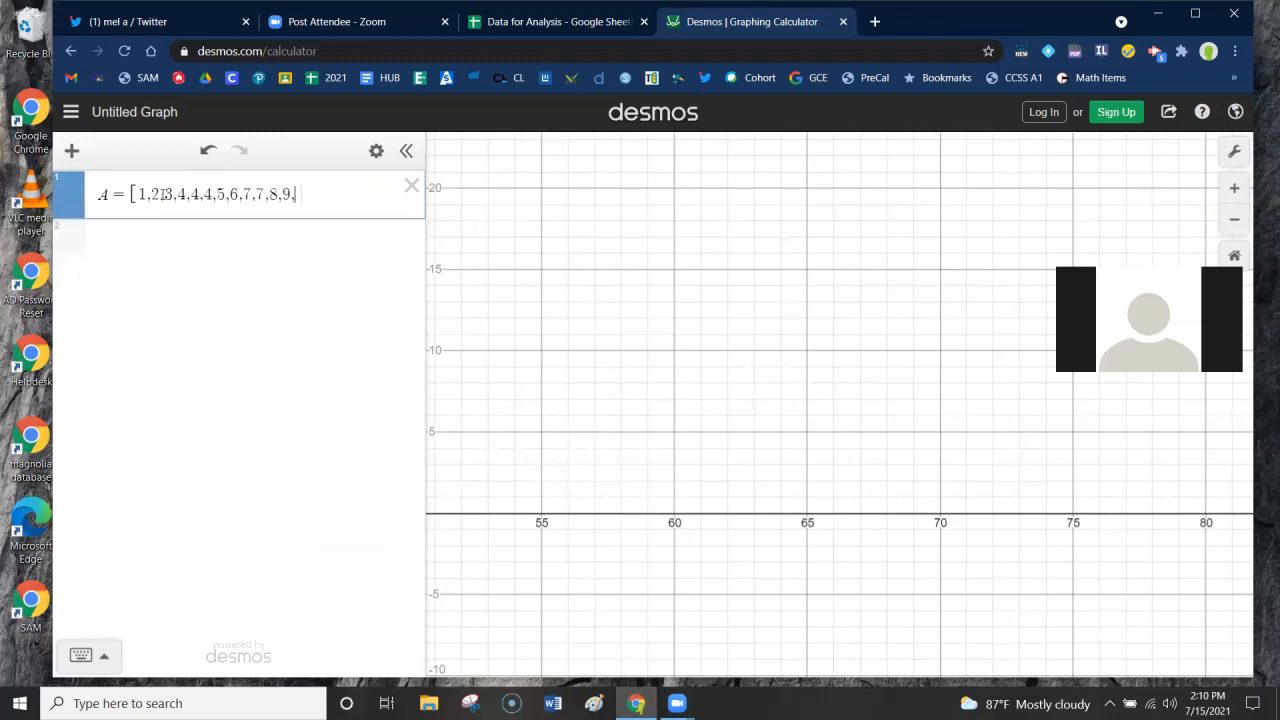
text(18)
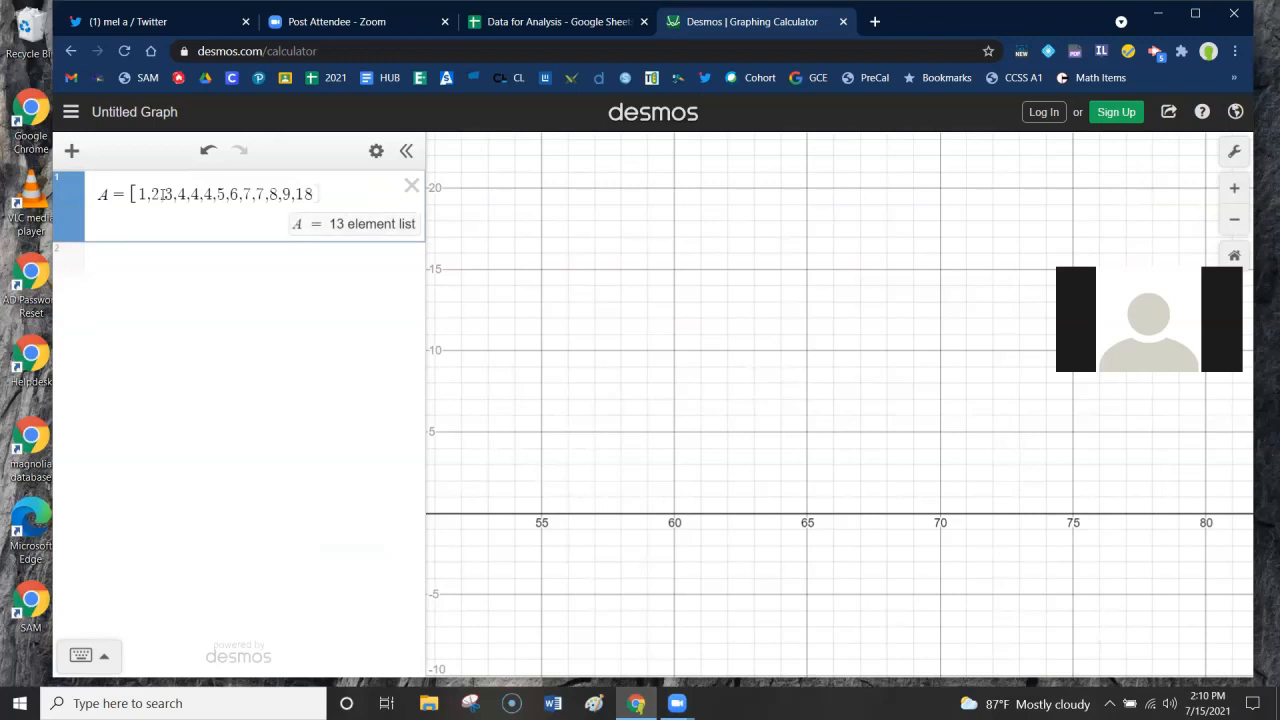
- Calculate the five-number summary with stats(A) and the average with mean(A) in two new expressions
click(149, 259)
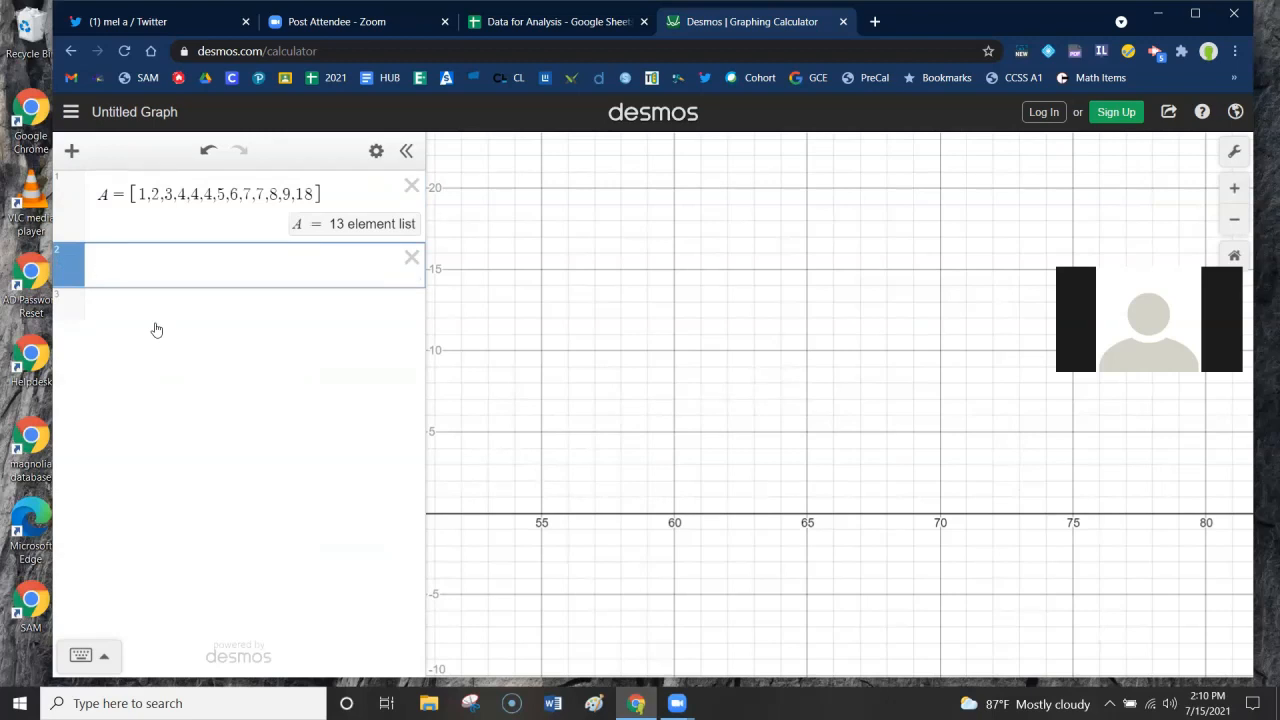
text(stats(A)
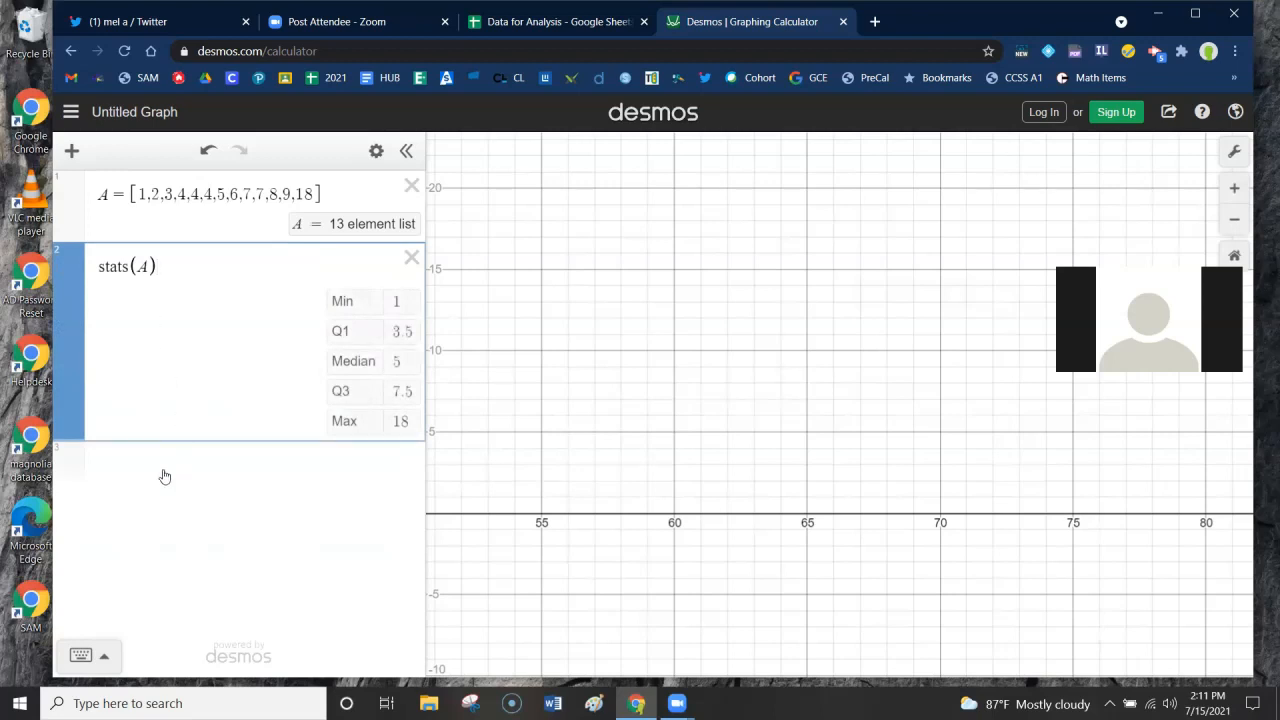
click(164, 470)
text(mean)
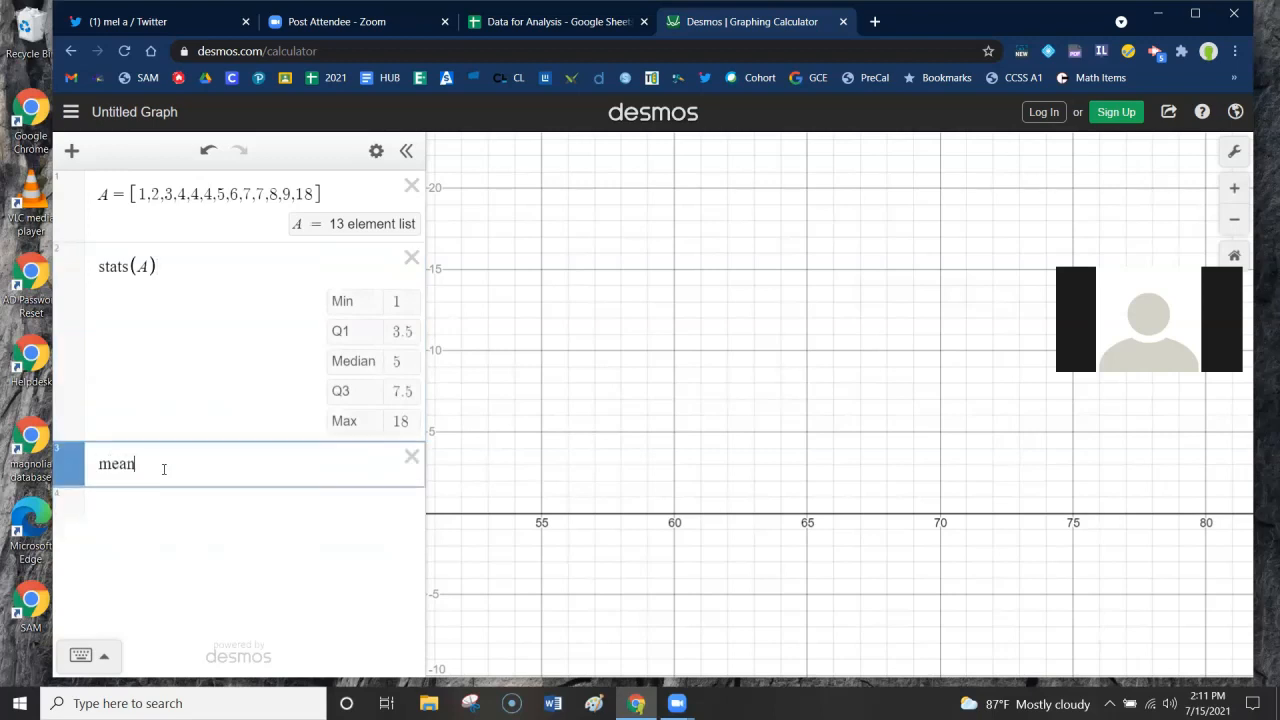
text((A))
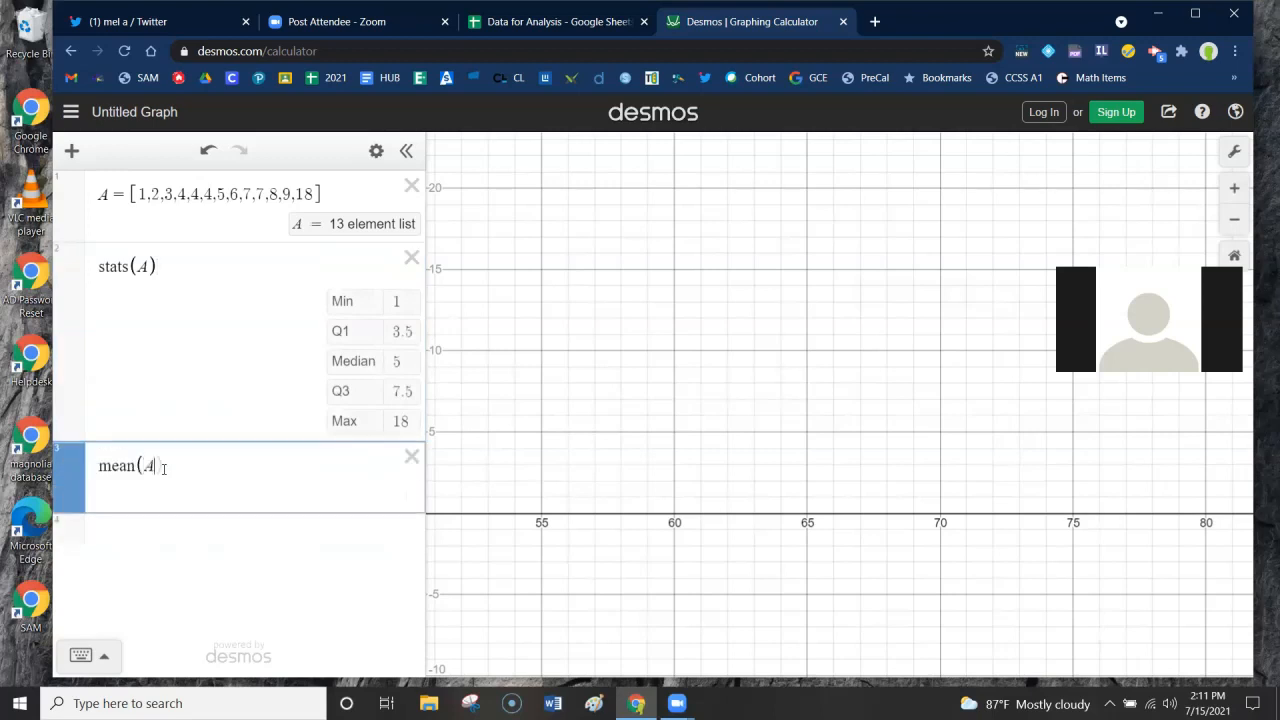
- Calculate the standard deviation of the list with stdev(A) in a new expression
click(142, 531)
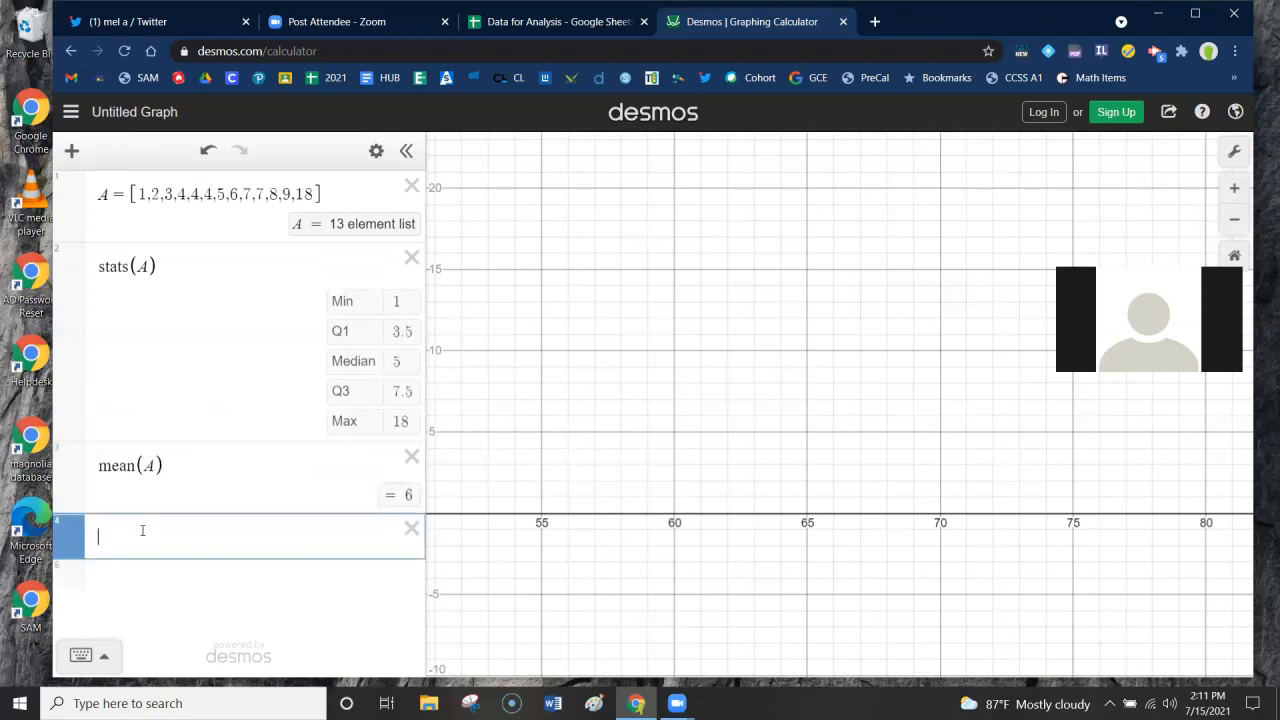
text(st)
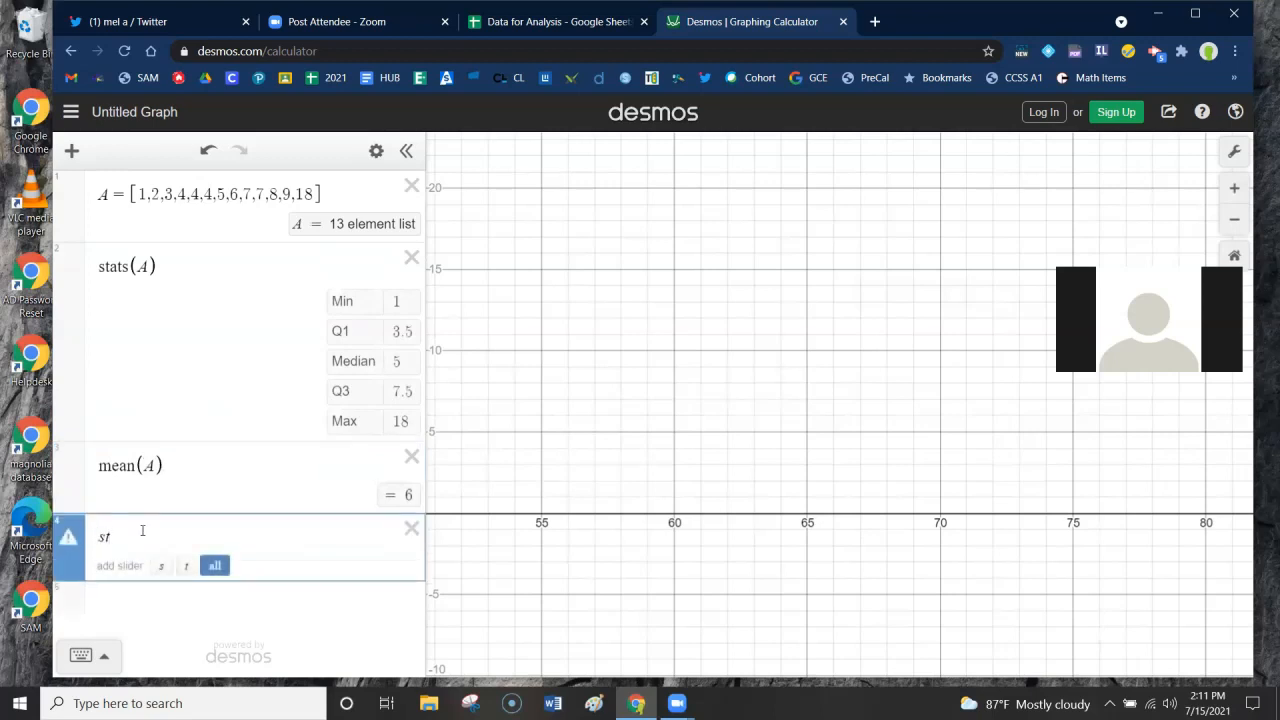
key(BackSpace)
text(tde)
key(BackSpace)
key(BackSpace)
text(dev()
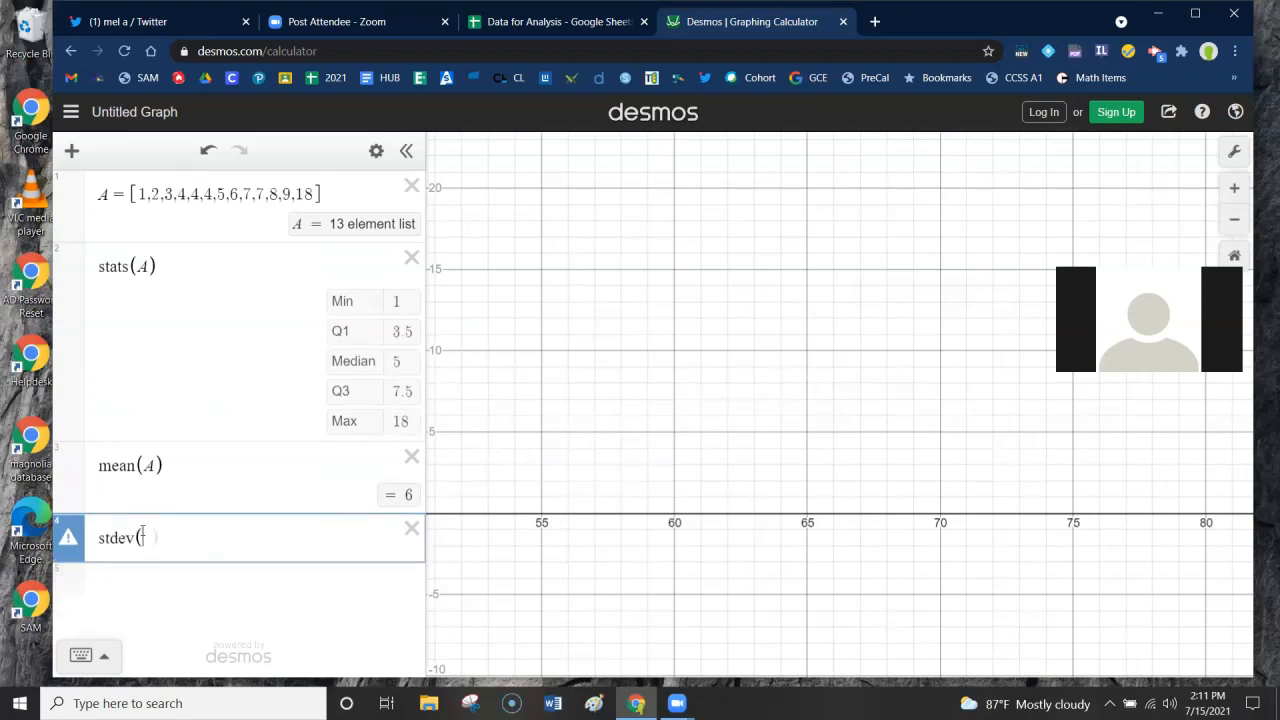
text(A)
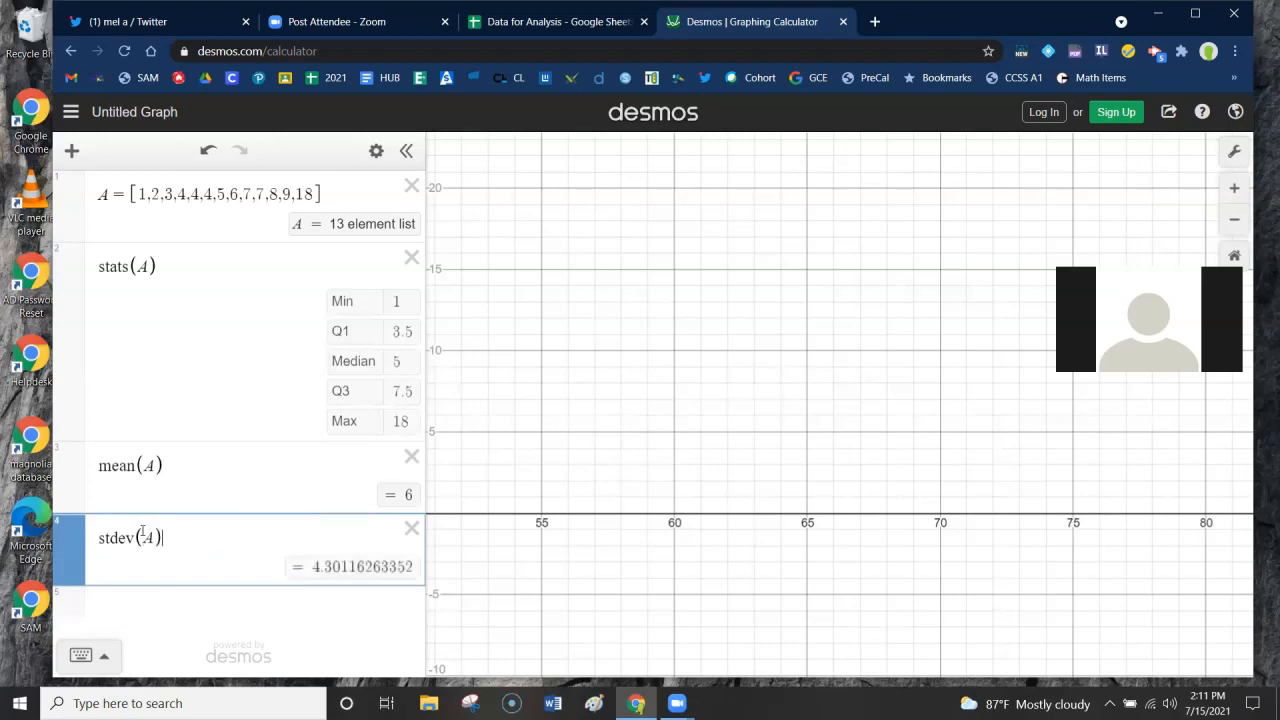
- Add a box plot of the list with boxplot(A) in a new expression below the standard deviation
click(136, 606)
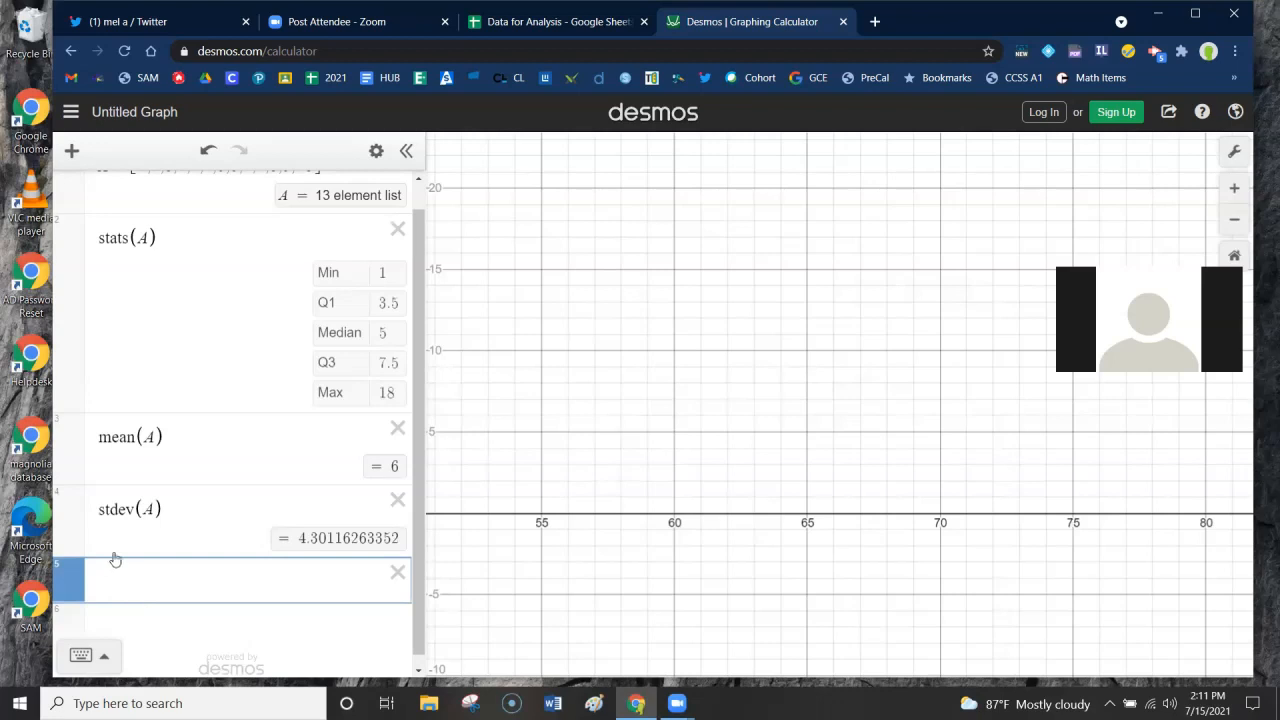
scroll(114, 557, up, 1)
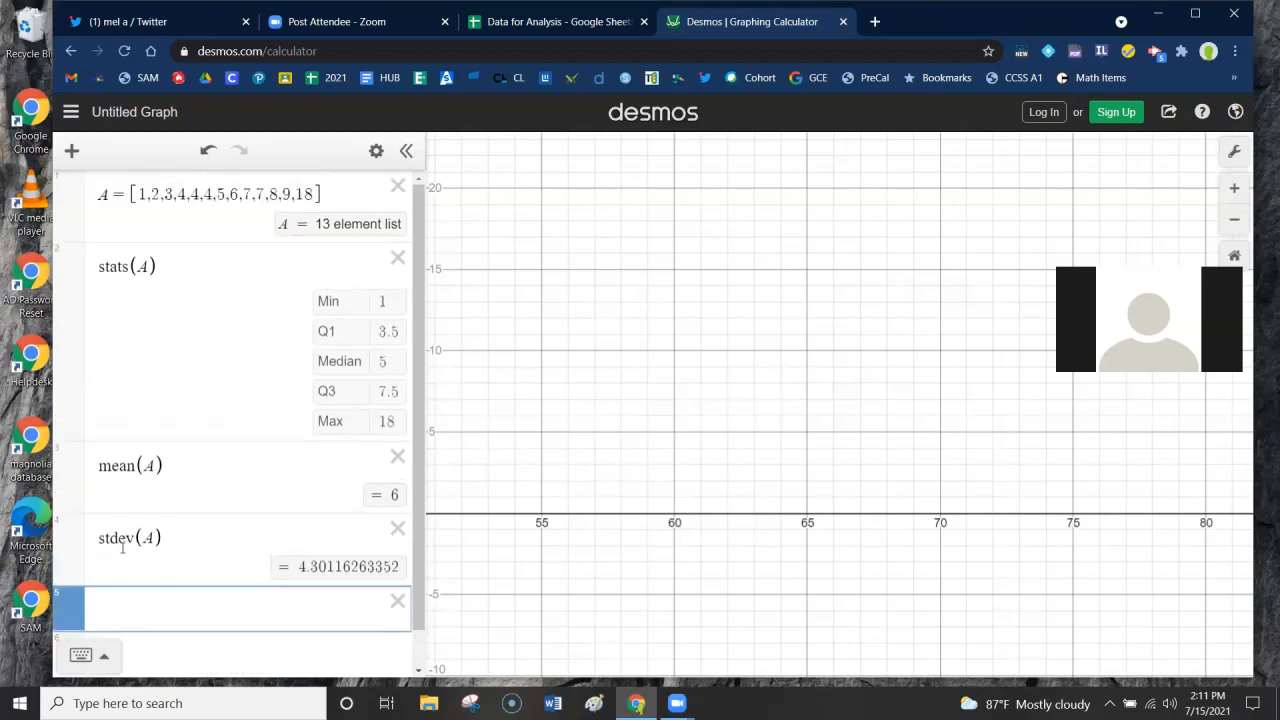
scroll(140, 560, down, 1)
text(boxplo)
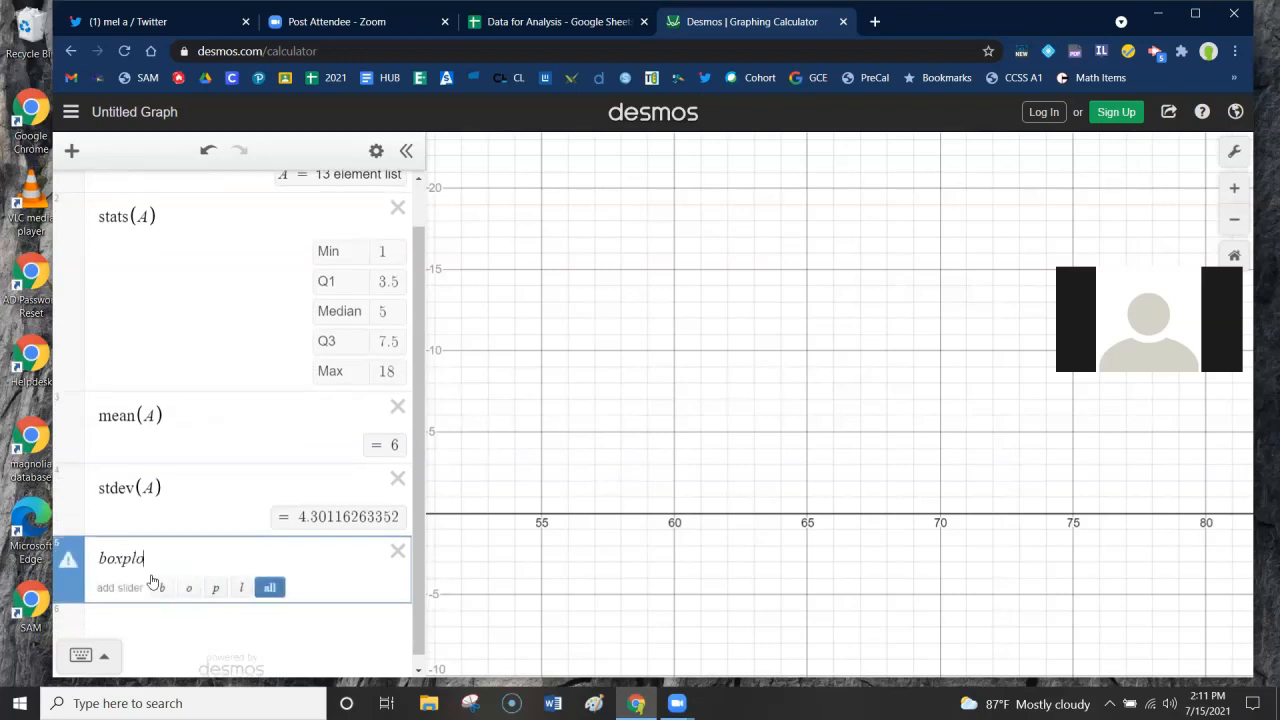
text(t(A))
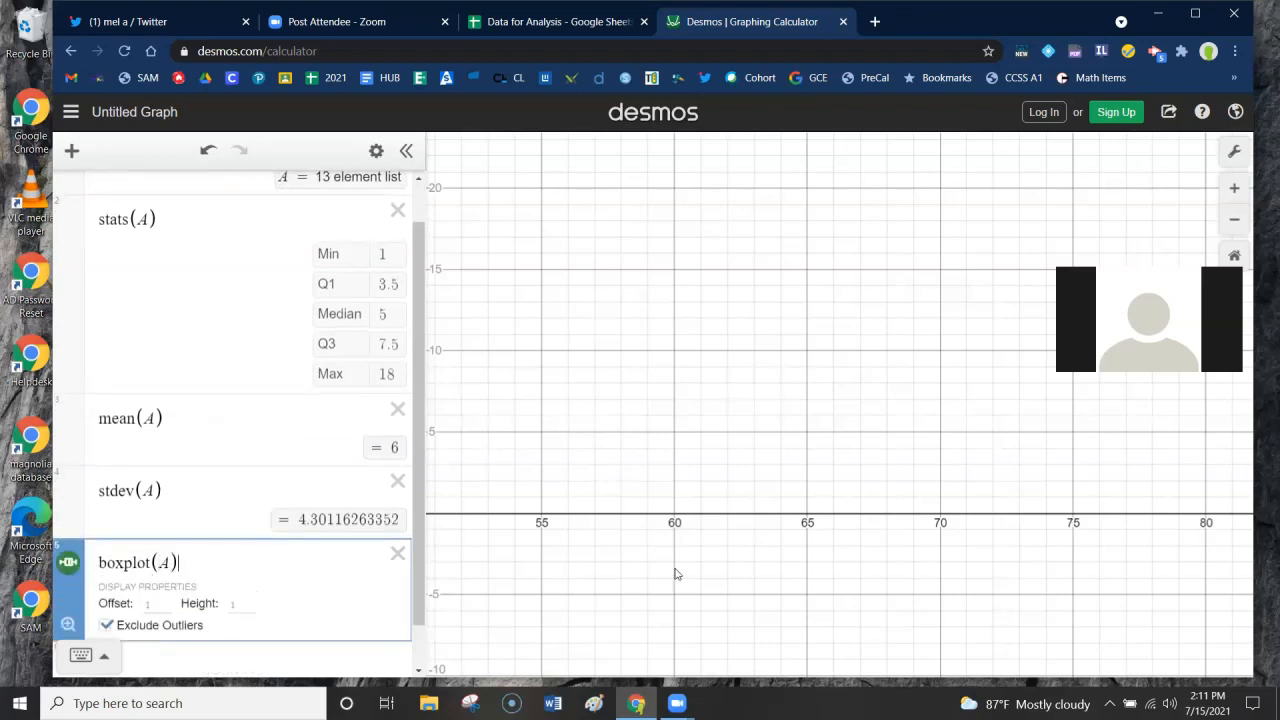
- Bring the whole box plot with its outlier into view and compare it with Exclude Outliers off and on
scroll(677, 574, down, 2)
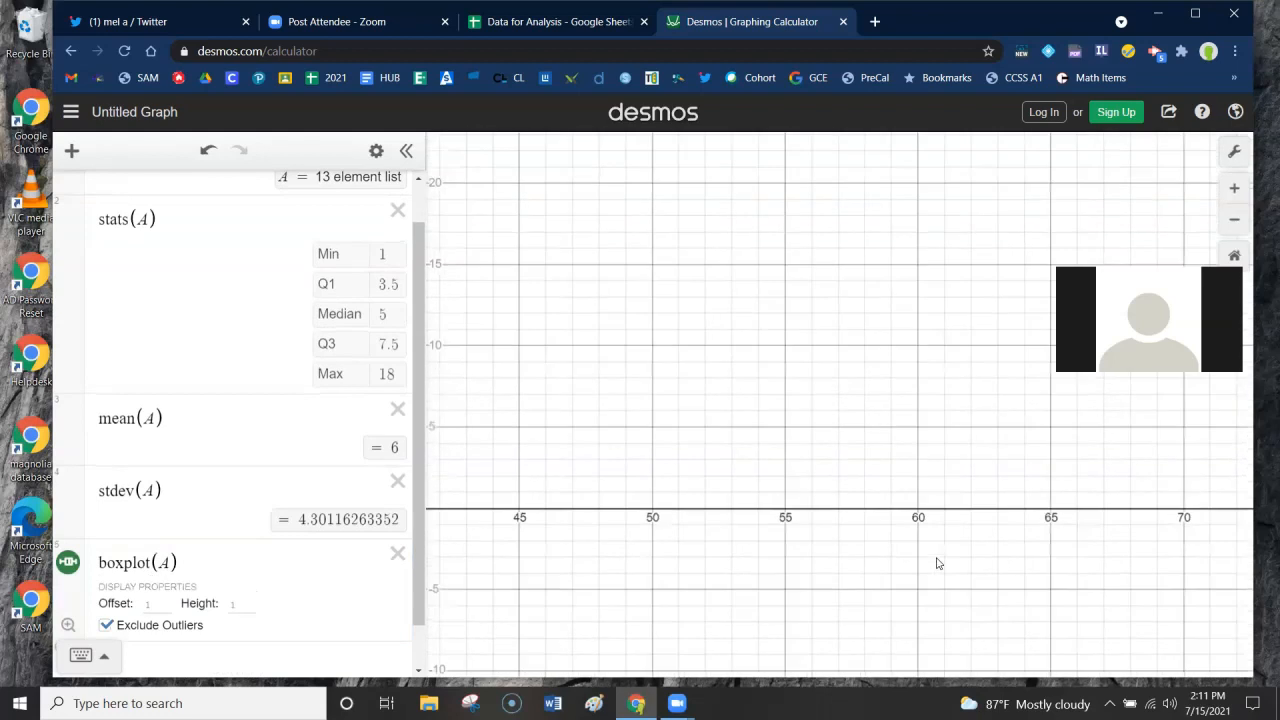
scroll(866, 557, down, 2)
scroll(866, 555, down, 3)
drag(771, 523, 991, 511)
scroll(838, 531, up, 5)
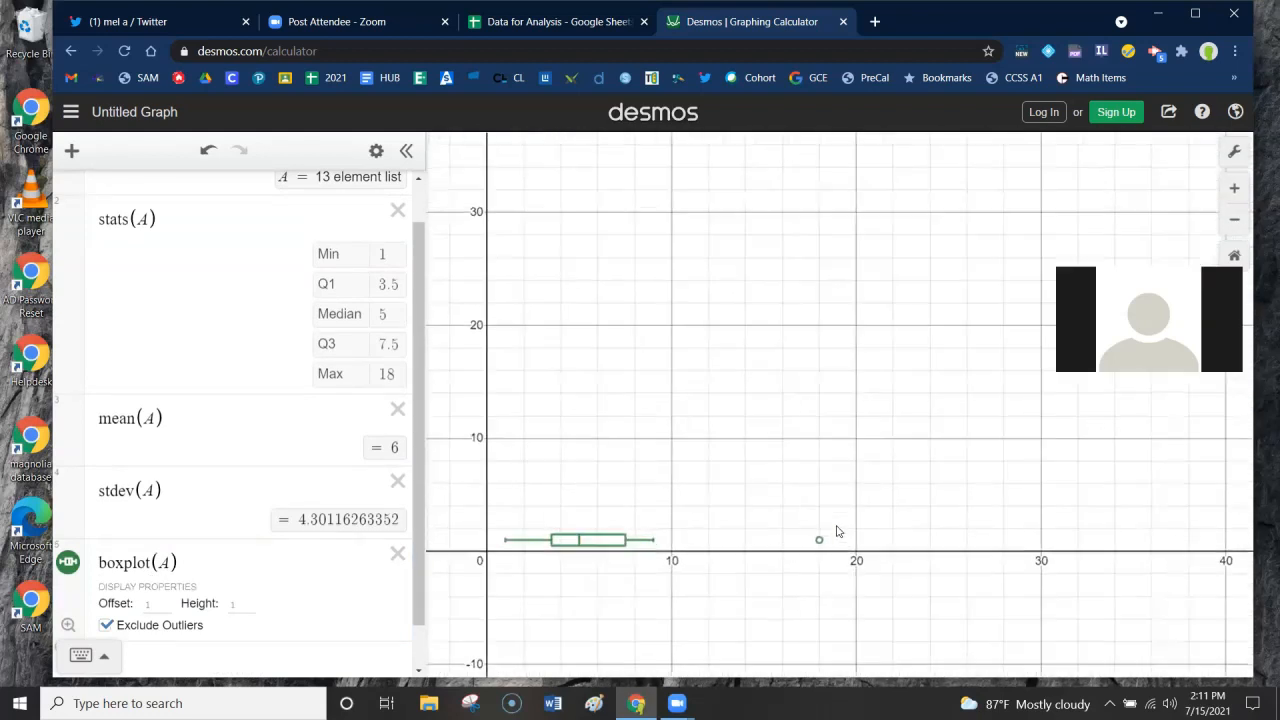
scroll(830, 504, up, 3)
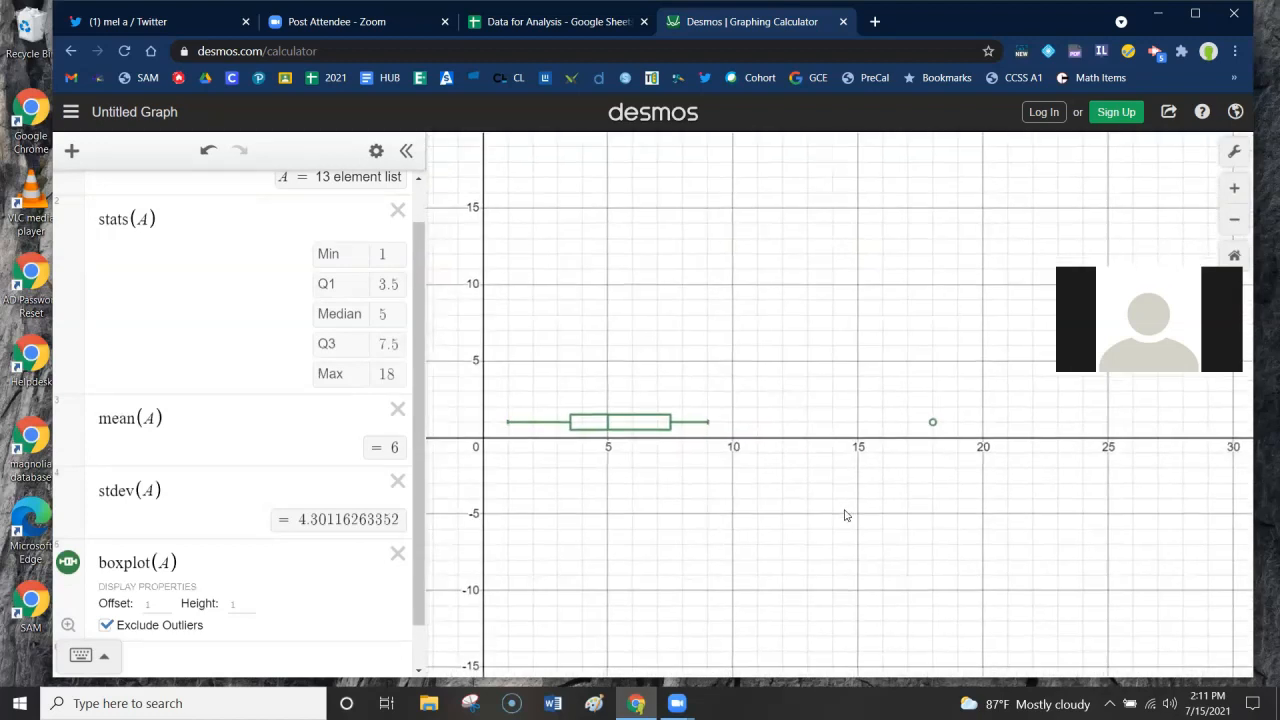
scroll(824, 528, down, 2)
mouse_move(734, 523)
mouse_down()
mouse_move(757, 520)
mouse_move(745, 557)
mouse_move(744, 539)
mouse_up()
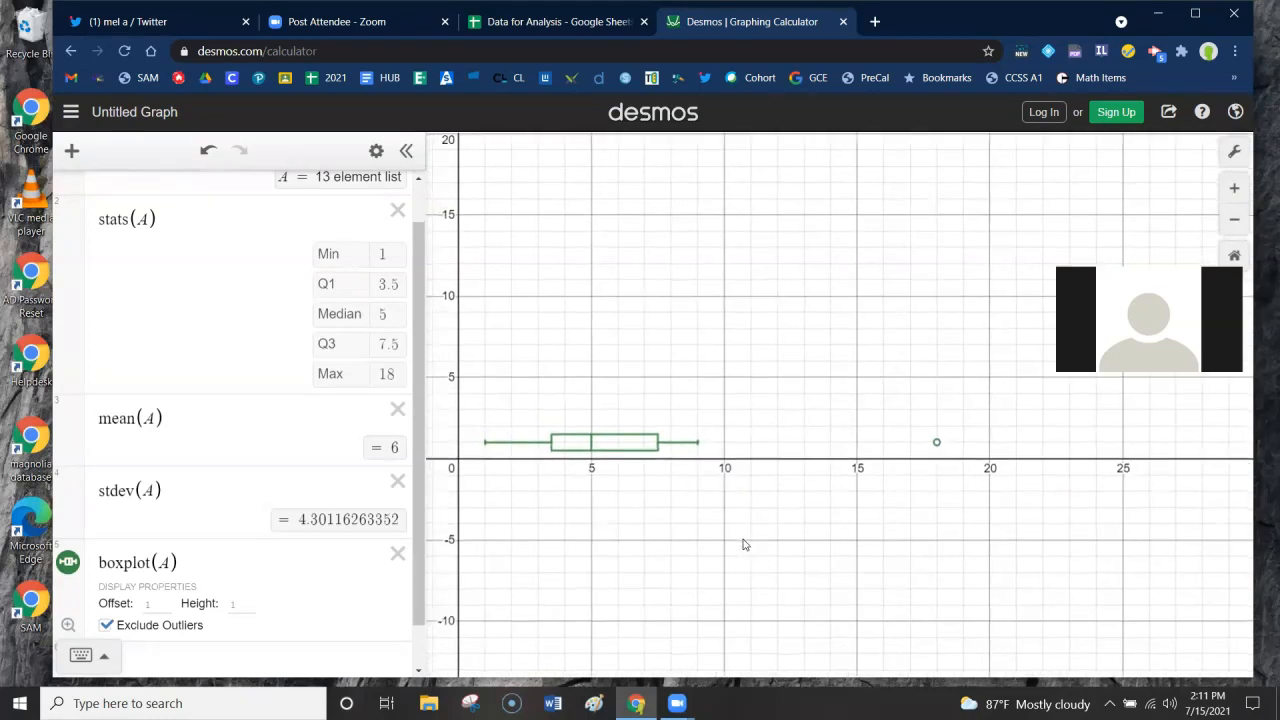
click(107, 626)
click(108, 627)
- Set the graph's x-axis range from 0 to 17 in the graph settings
click(1233, 152)
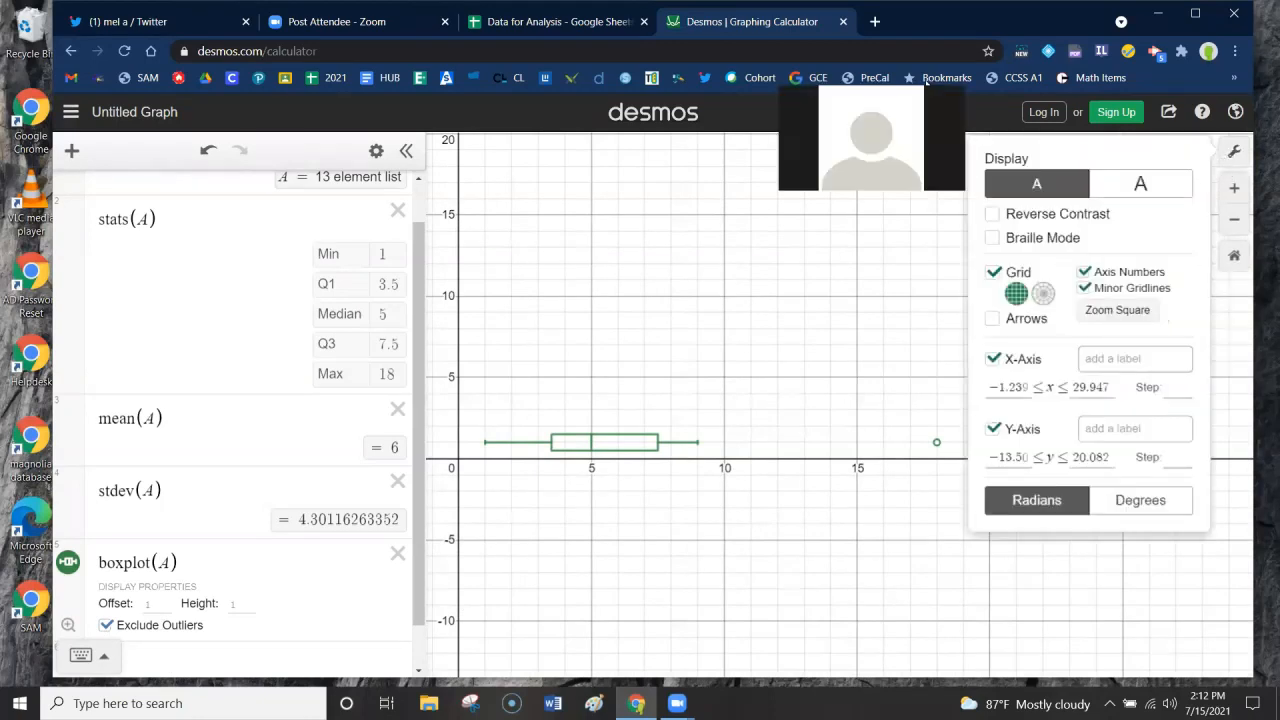
drag(989, 392, 1018, 398)
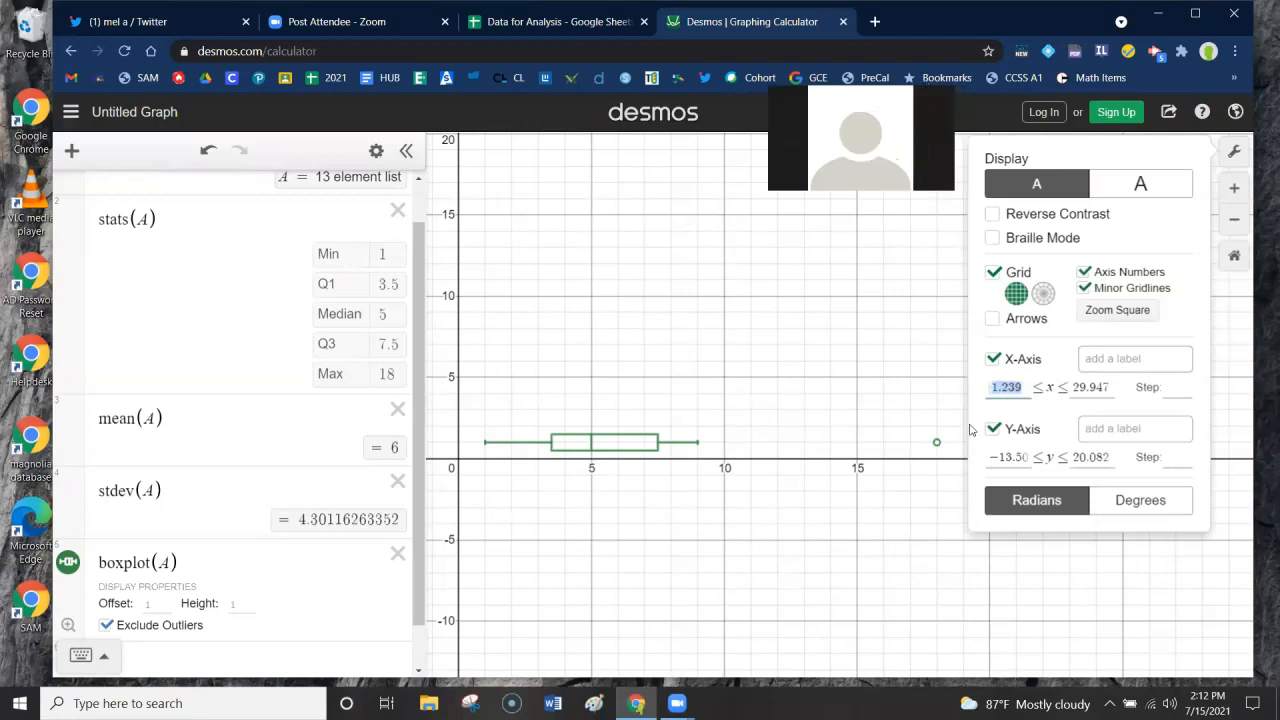
text(0)
drag(1057, 389, 1135, 401)
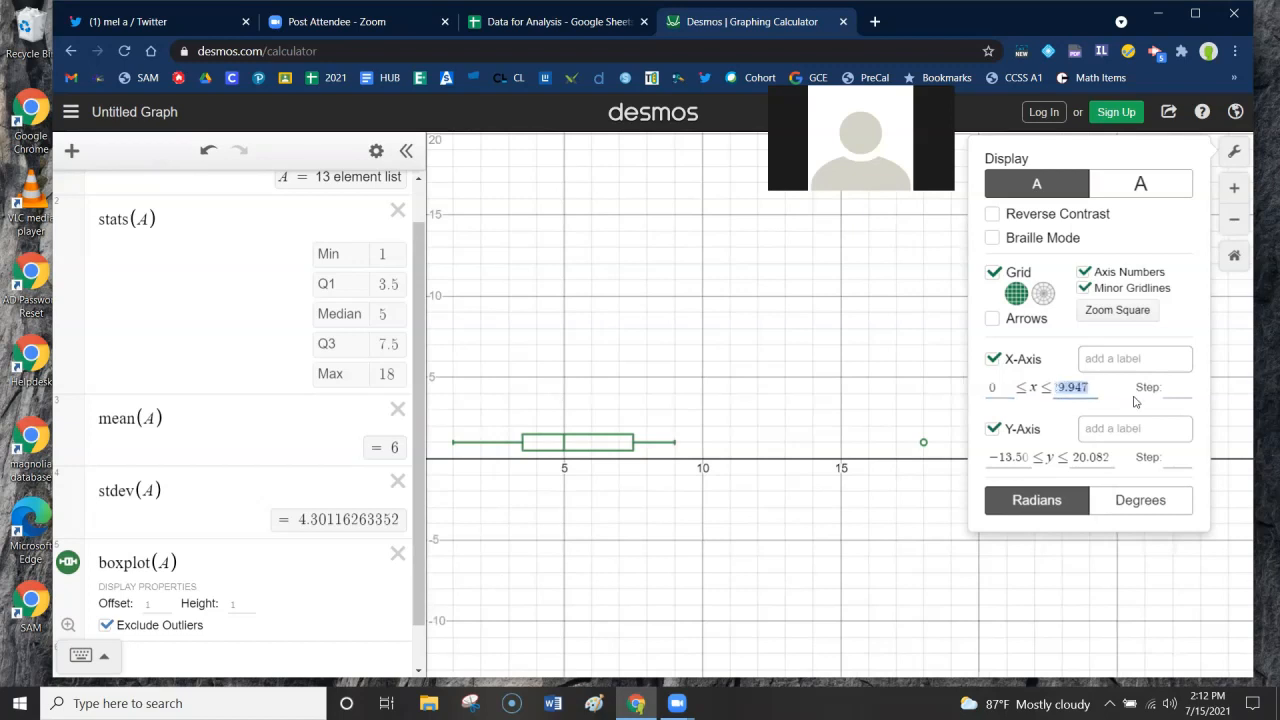
text(17)
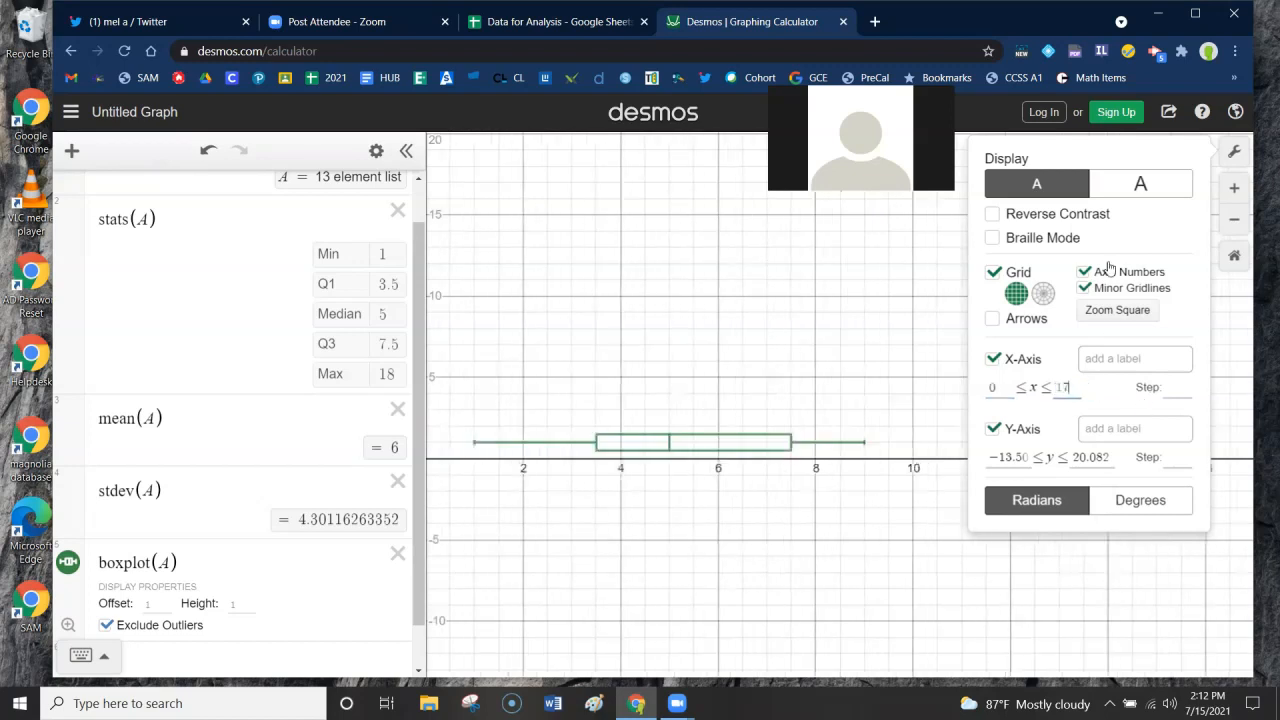
click(1113, 161)
- Set the box plot's height to 2 and its offset to 2
click(181, 602)
click(238, 556)
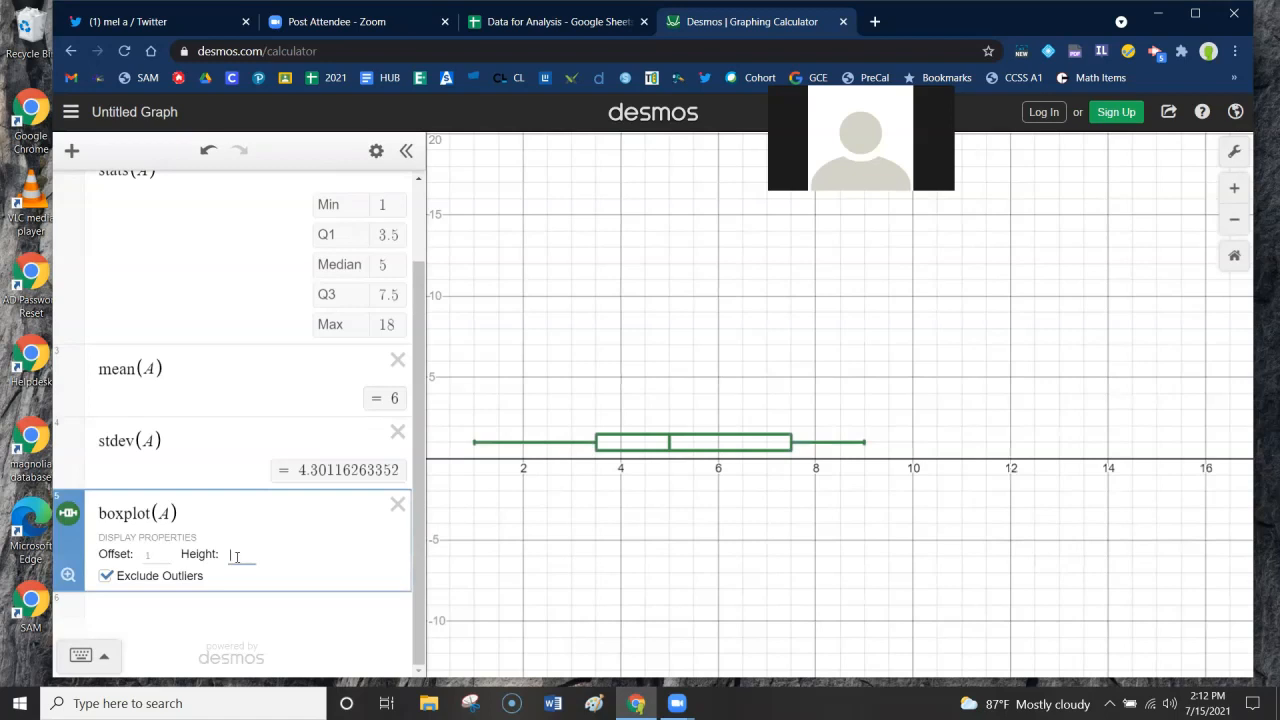
text(2)
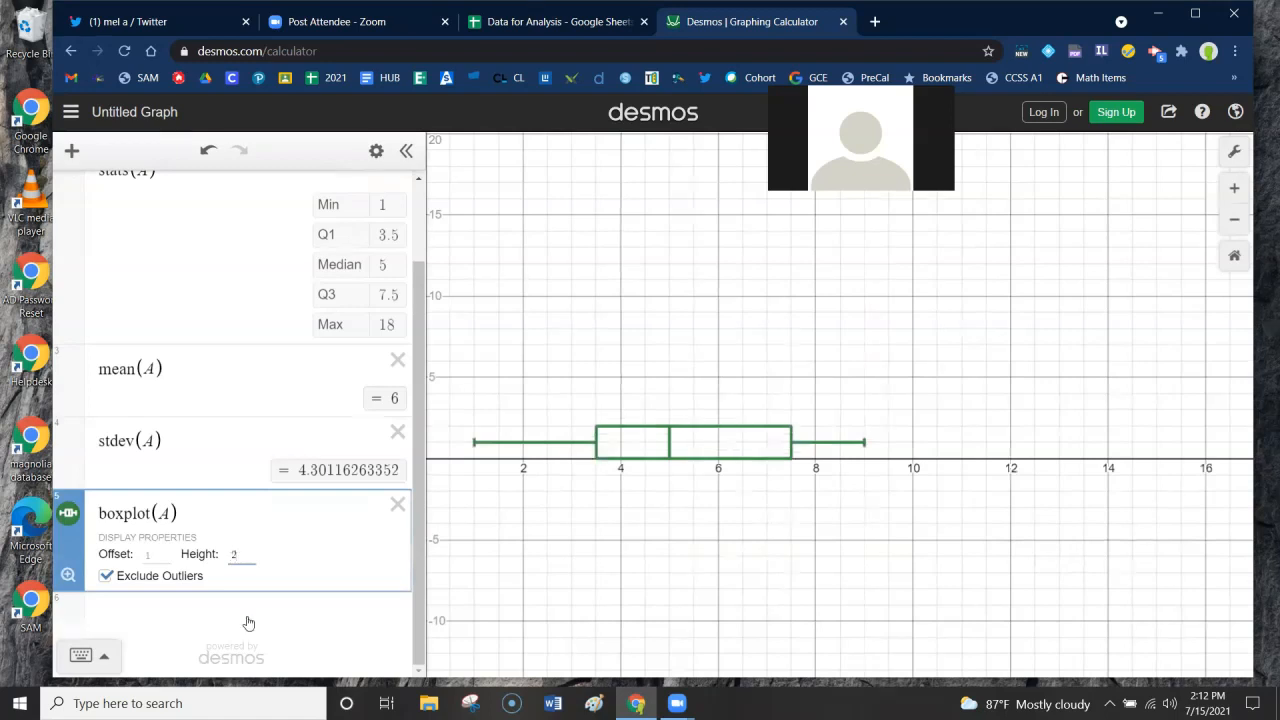
click(154, 557)
text(1)
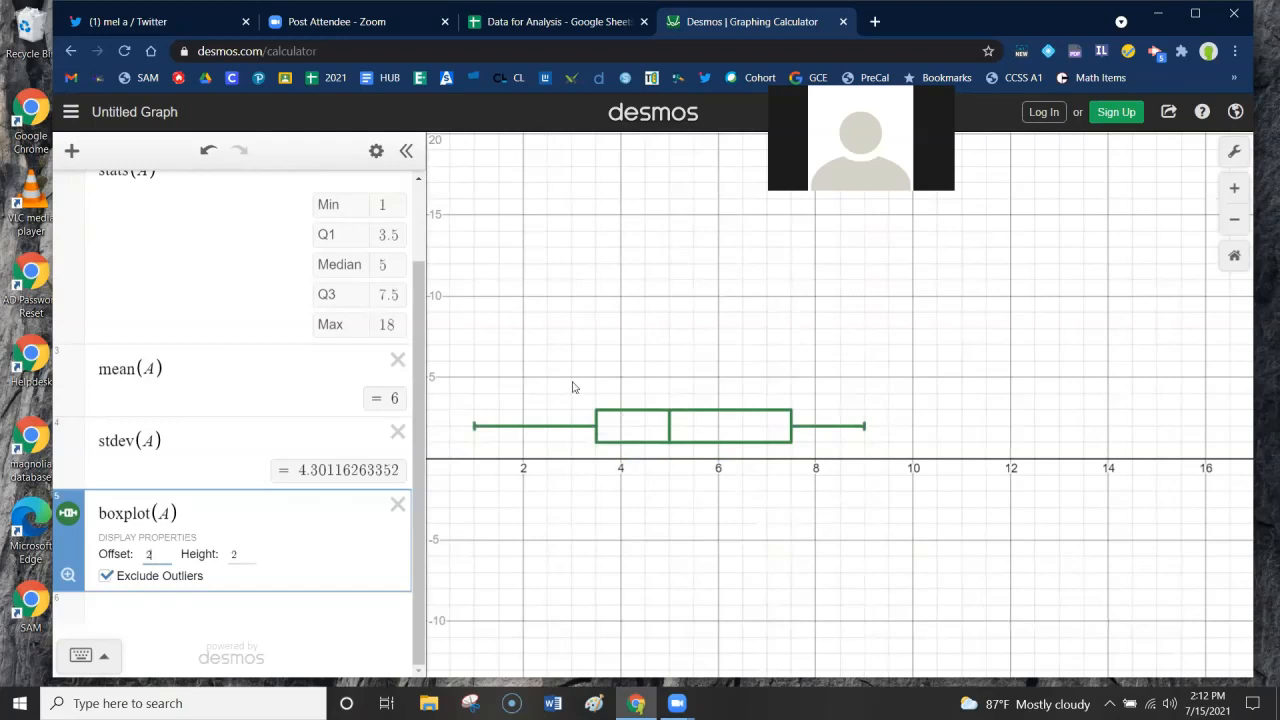
- Bring the outlier at 18 back into view and compare the box plot with outliers included and excluded, leaving them excluded
scroll(954, 506, down, 3)
scroll(954, 506, down, 1)
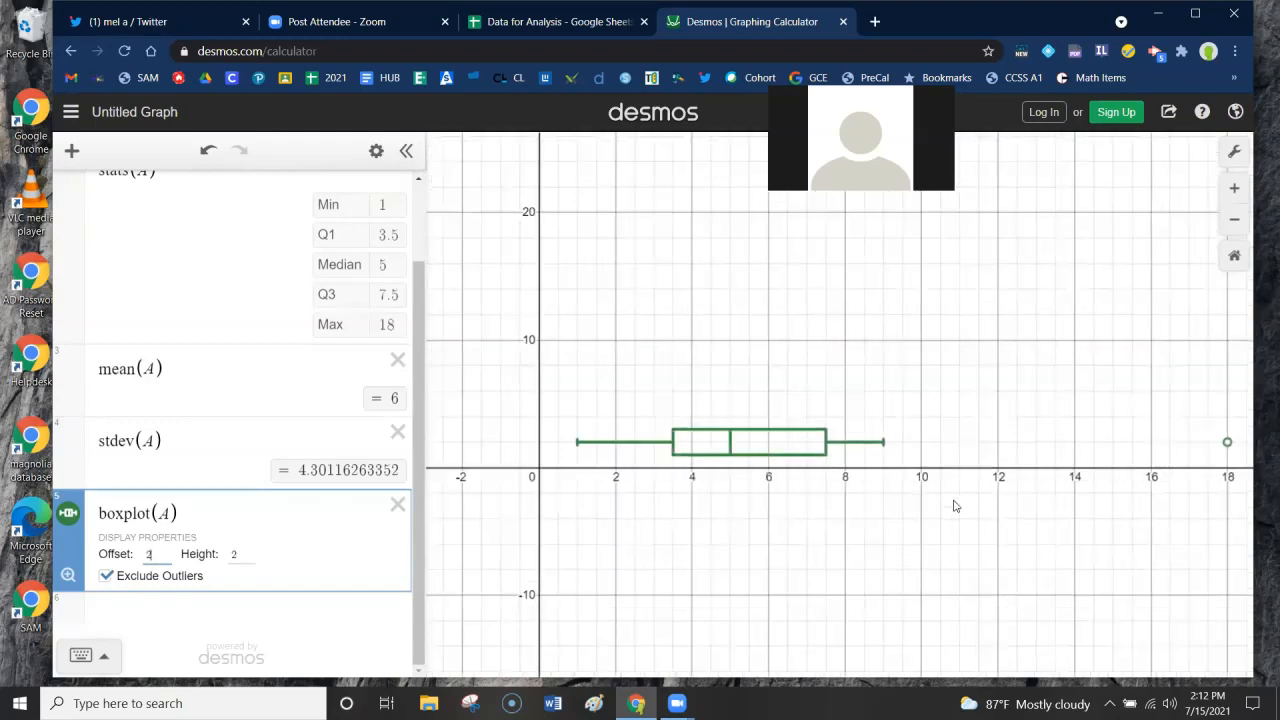
drag(1055, 562, 960, 551)
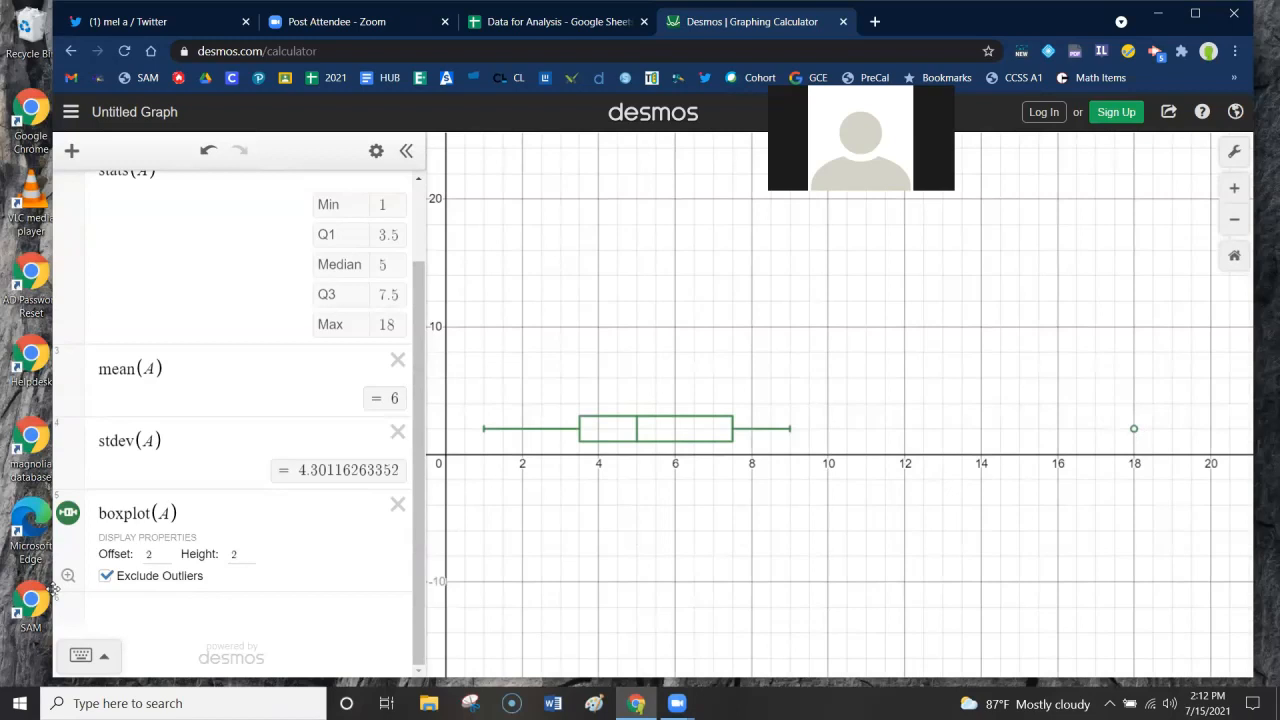
click(107, 577)
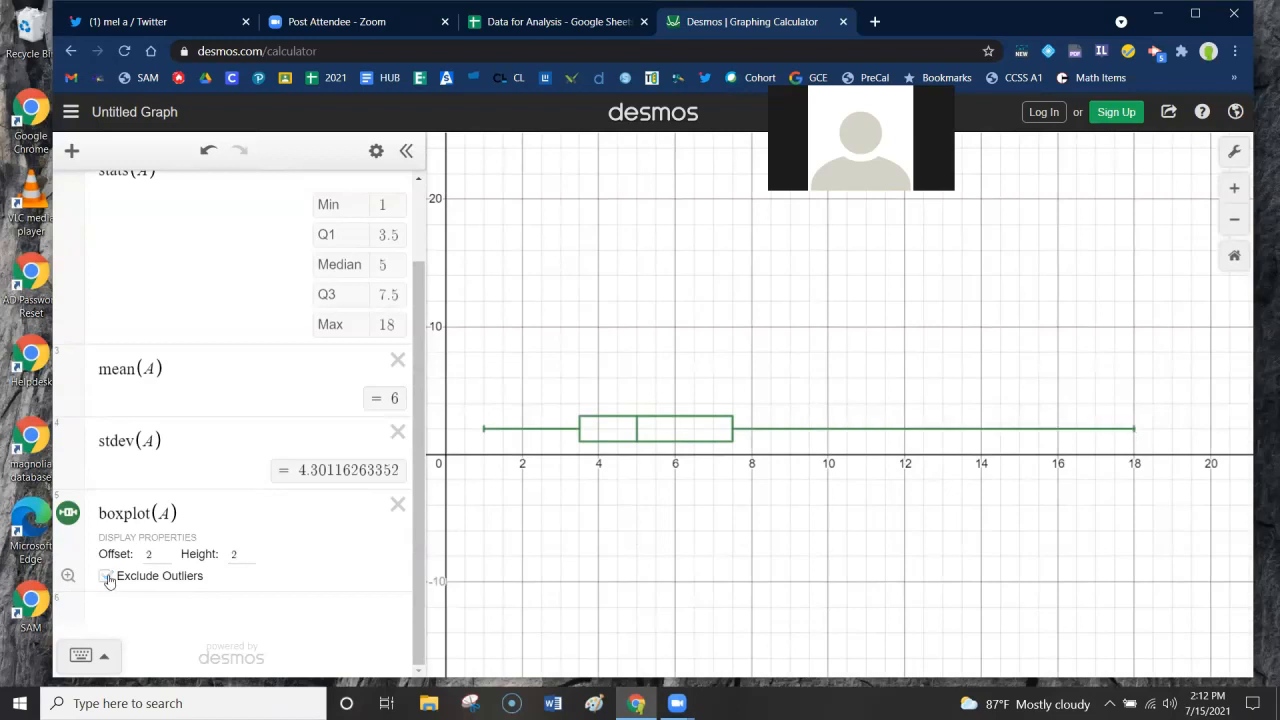
click(107, 577)
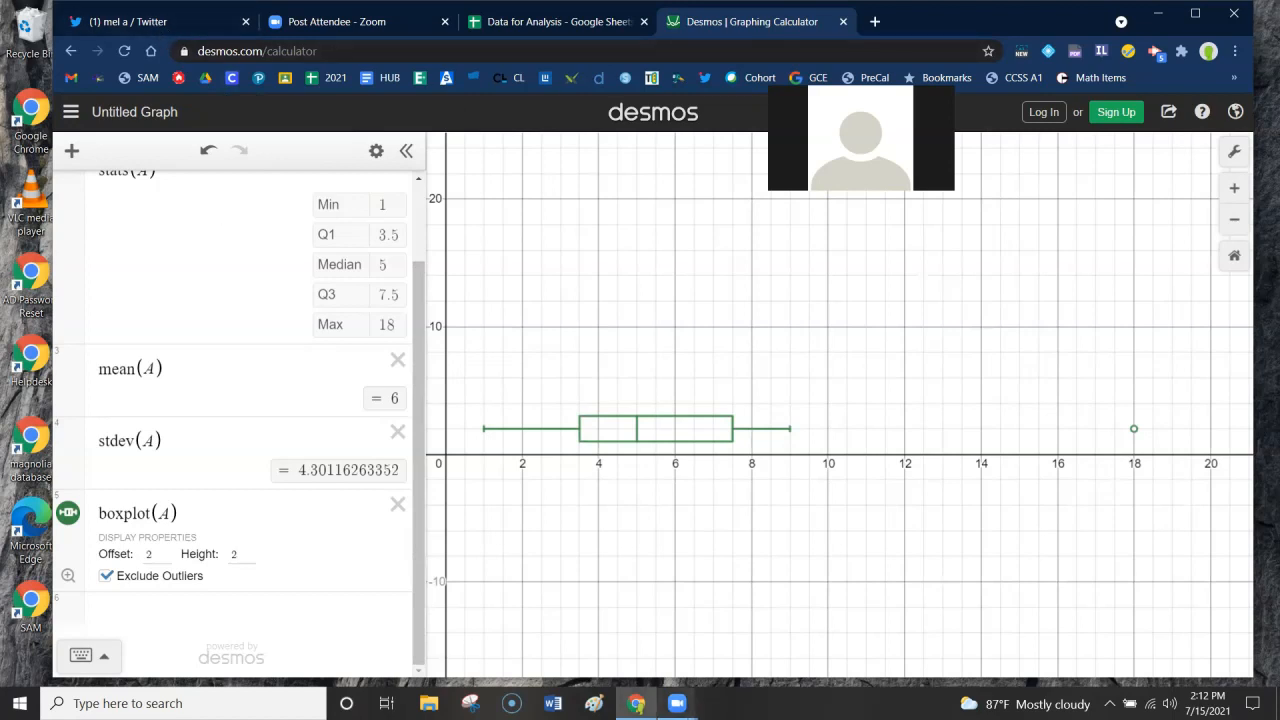
click(157, 611)
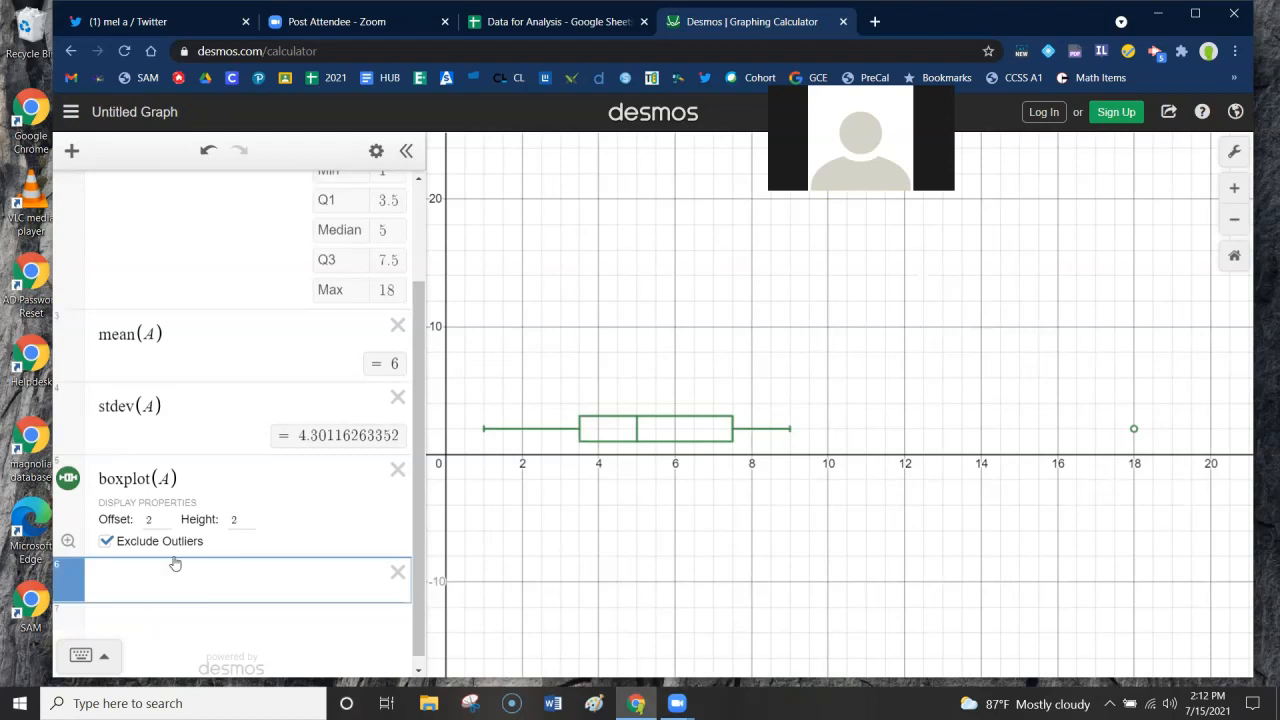
click(106, 541)
click(106, 542)
click(106, 542)
click(106, 542)
- Set the box plot's offset to 6 and add histogram(A) in the empty expression below it
click(121, 522)
text(6)
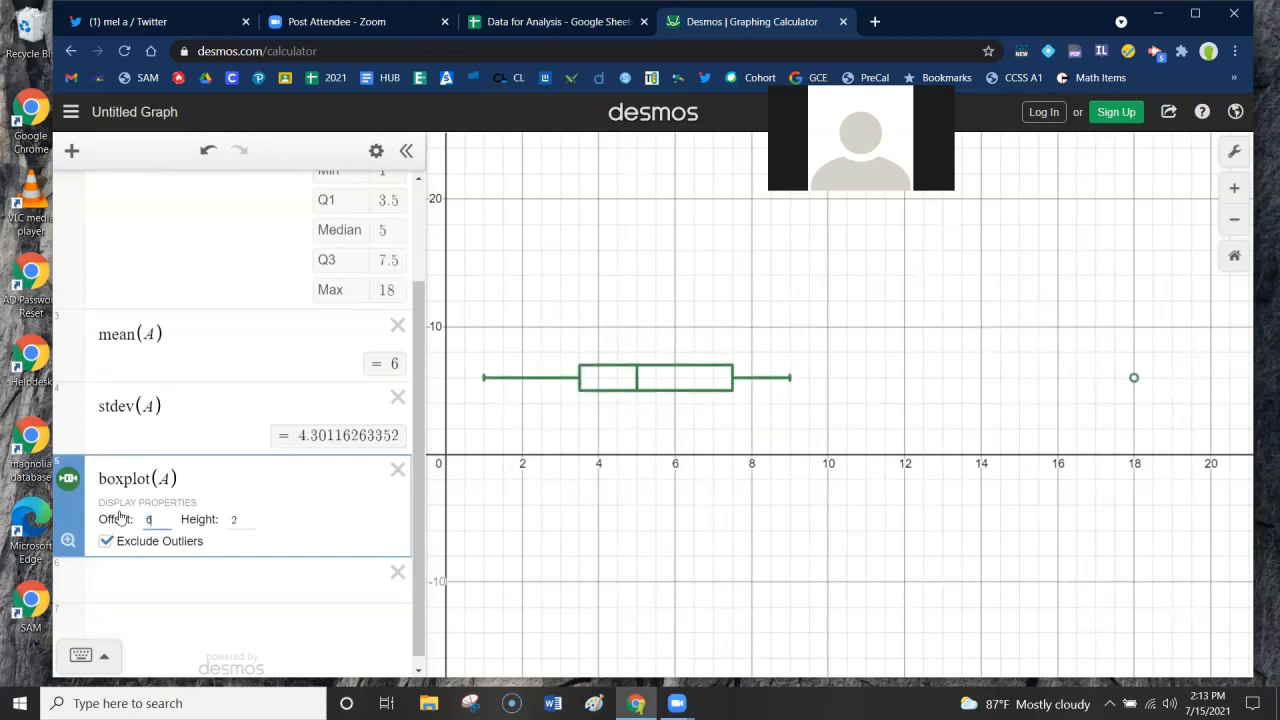
click(164, 588)
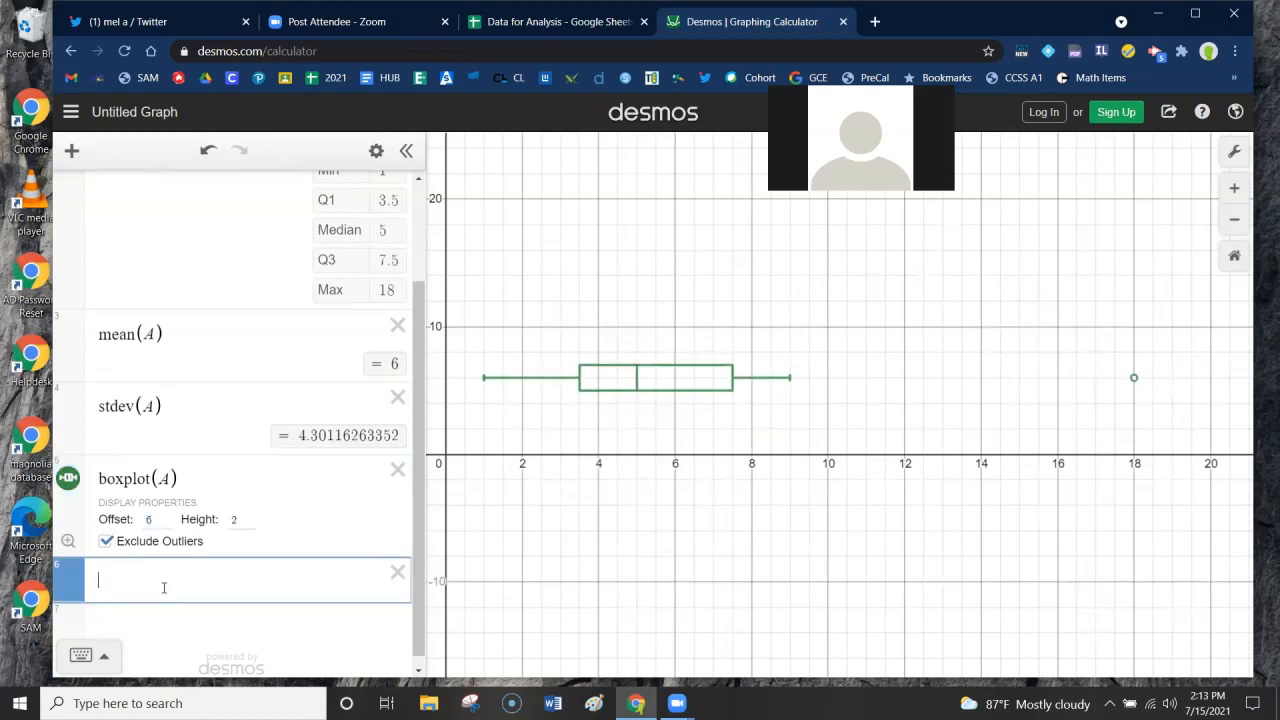
text(hi)
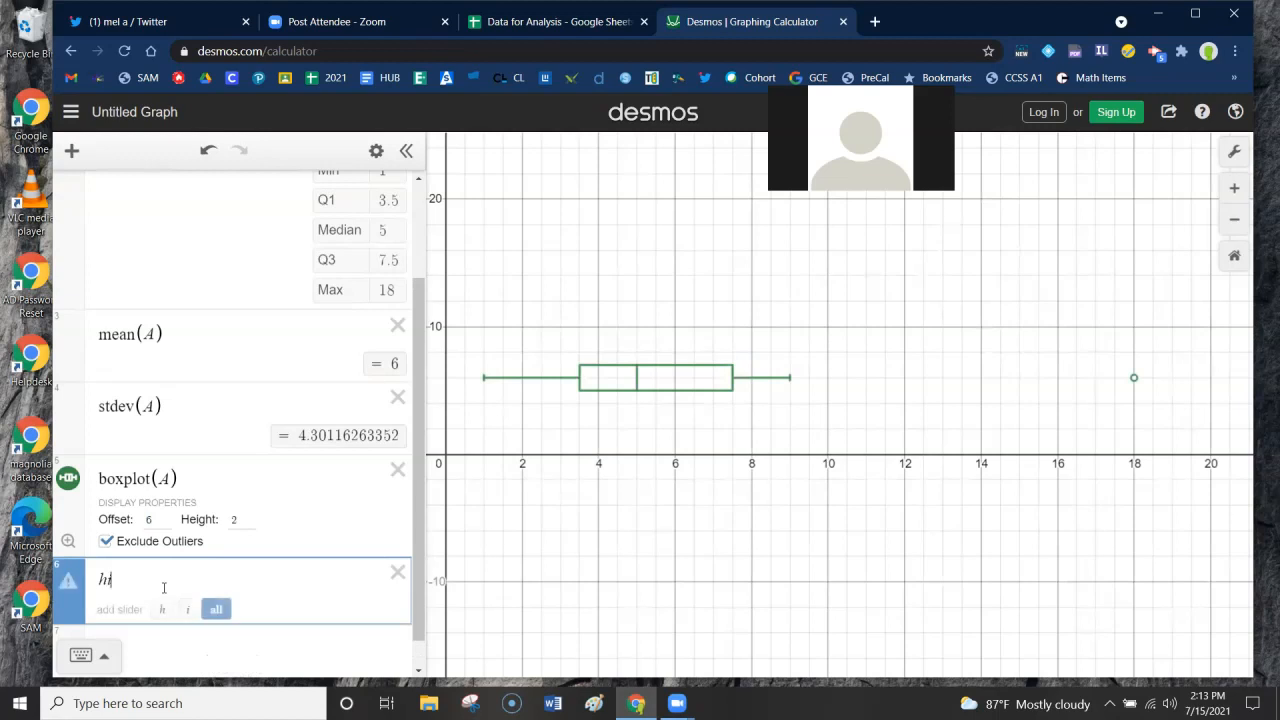
text(stogram)
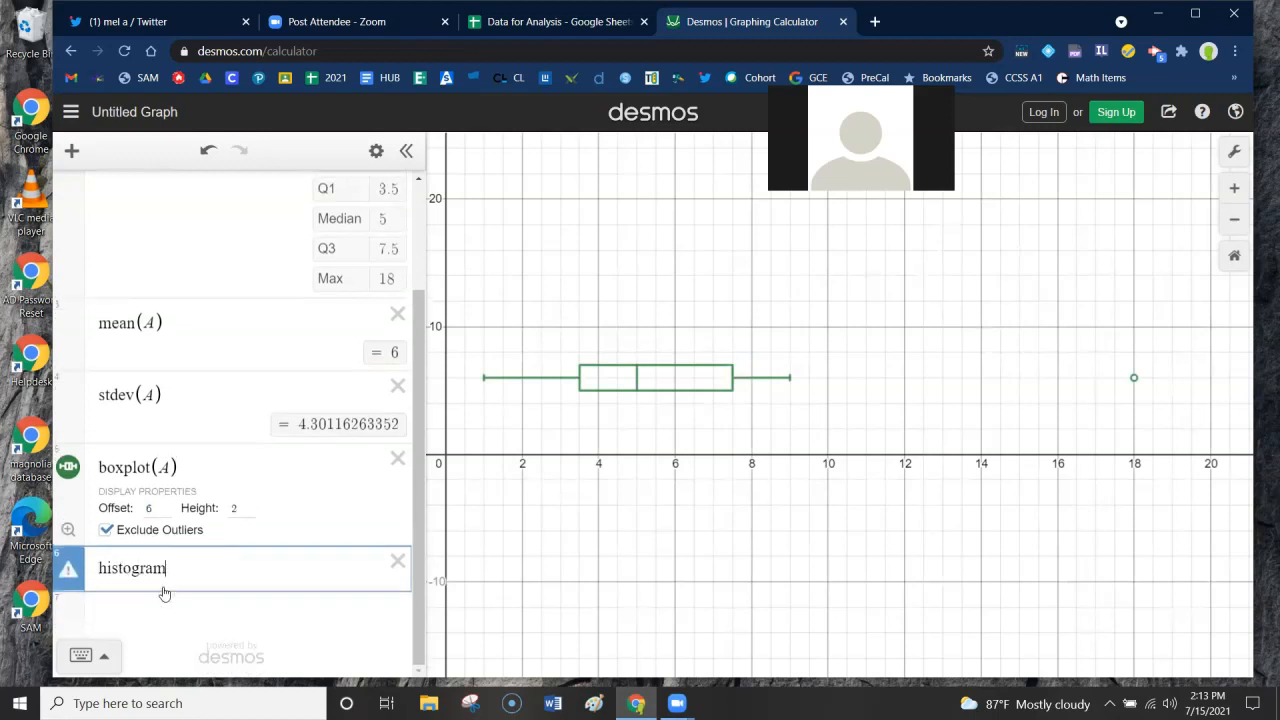
text((A))
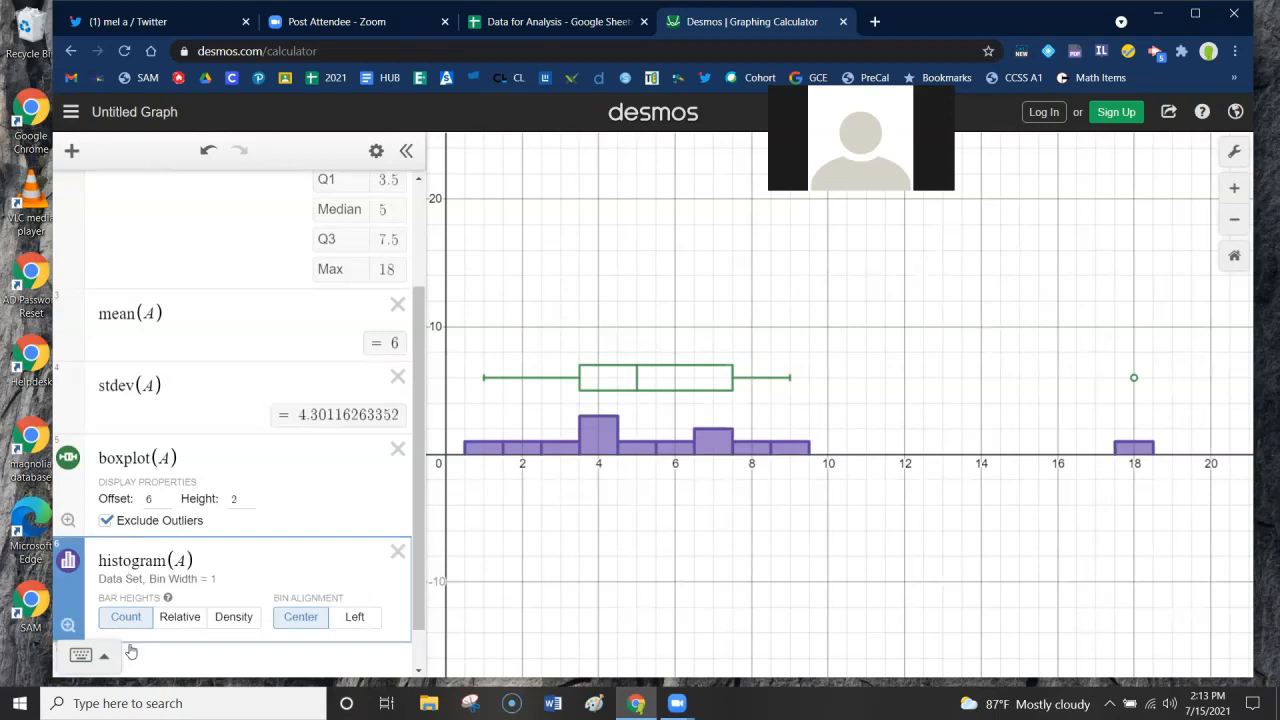
- Set the histogram's bin alignment to Left and its bin width to 2
click(357, 618)
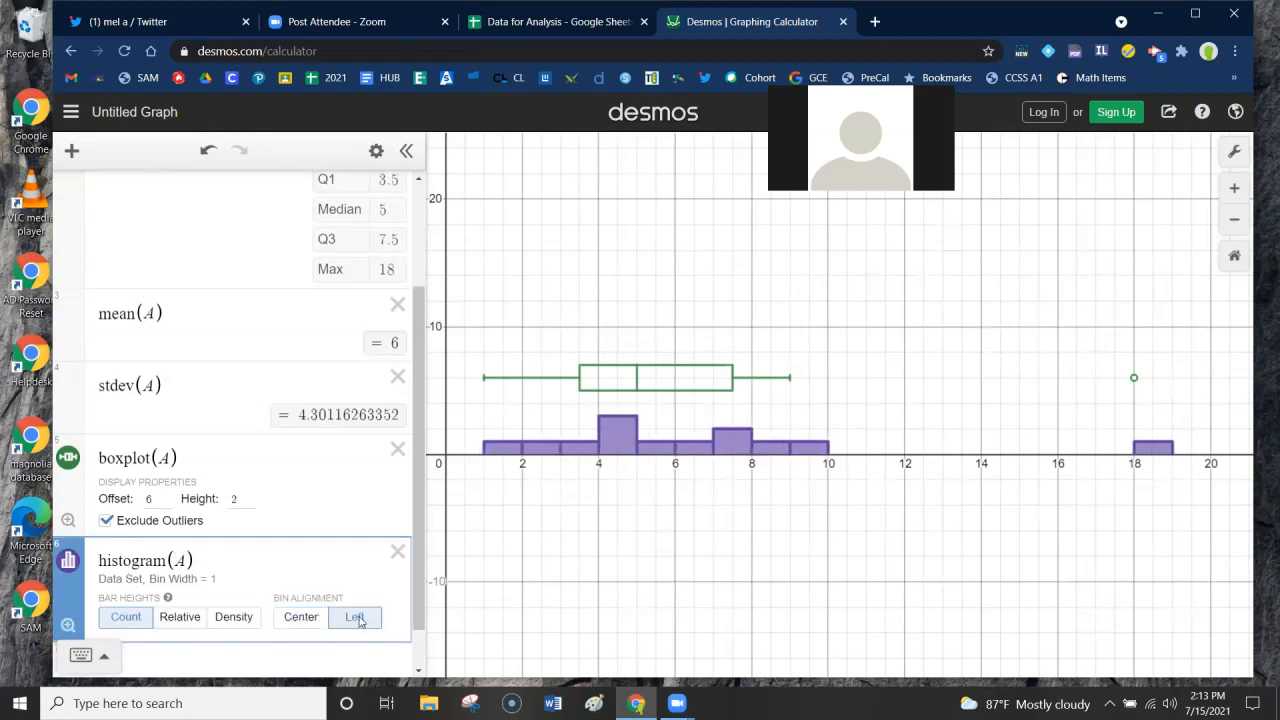
click(215, 582)
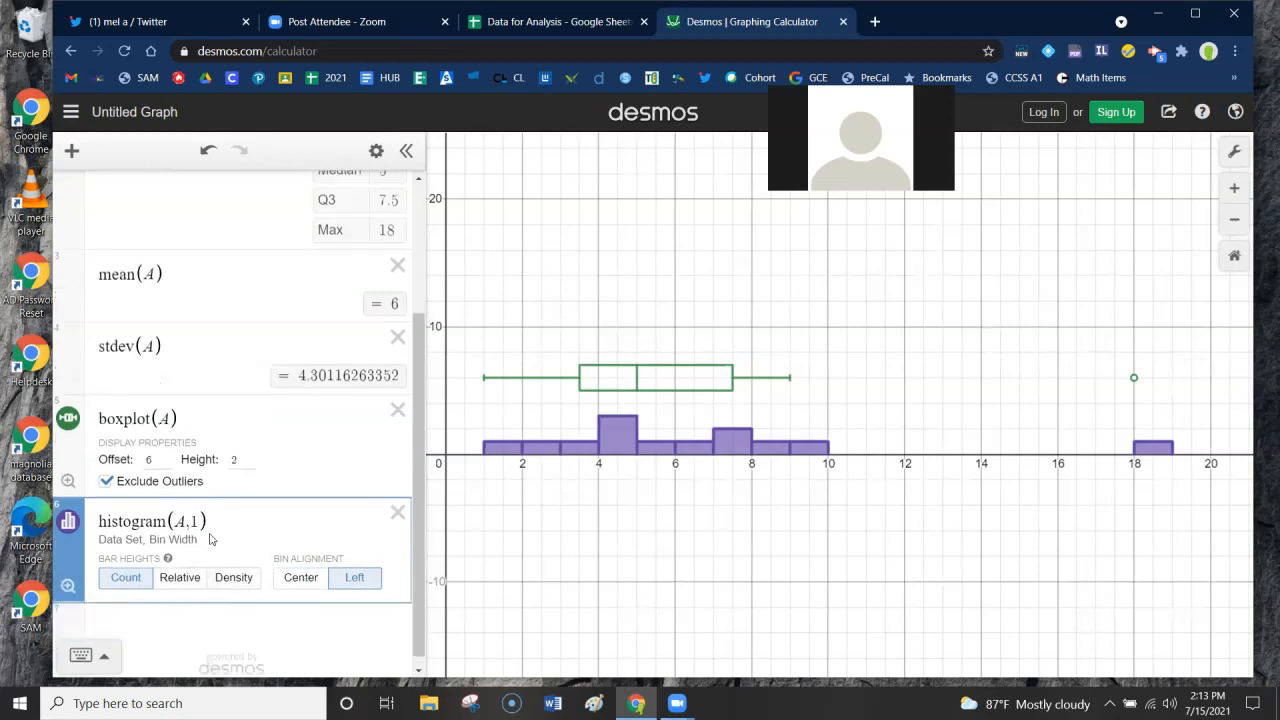
drag(199, 521, 194, 521)
text(2)
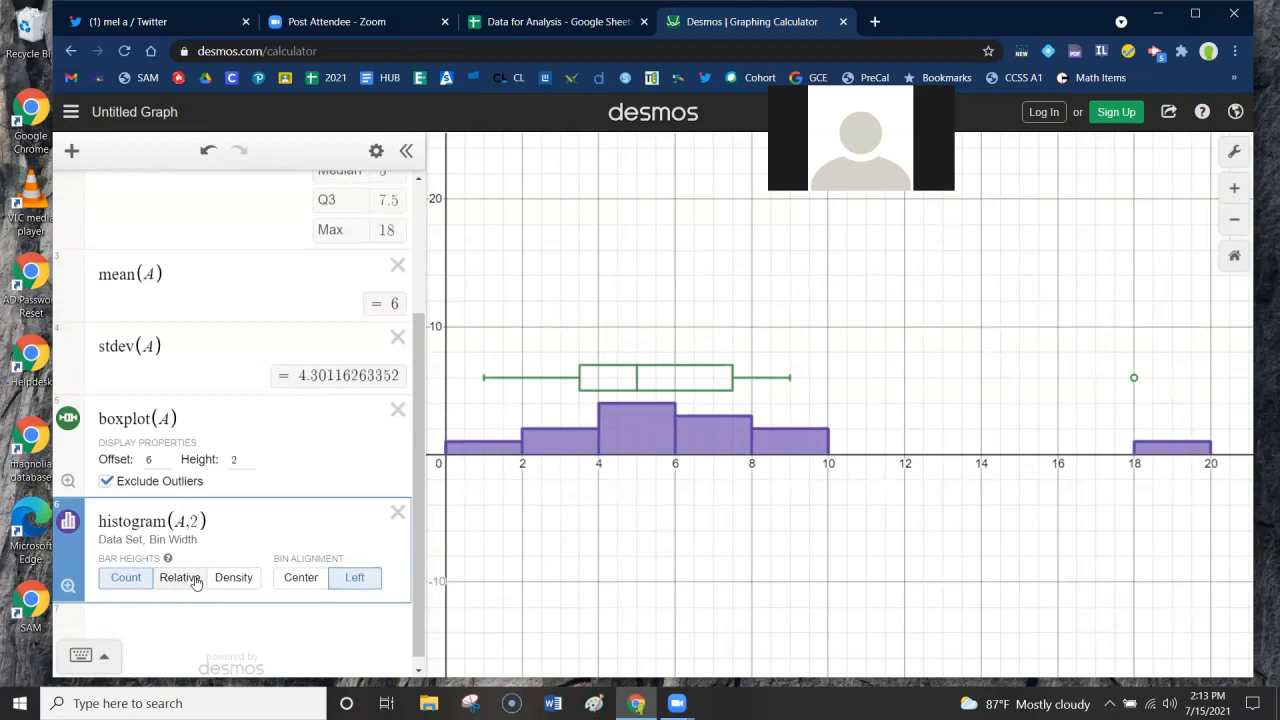
- Hide the histogram on the graph and add a dot plot of the list with dotplot(A) in a new expression
click(136, 626)
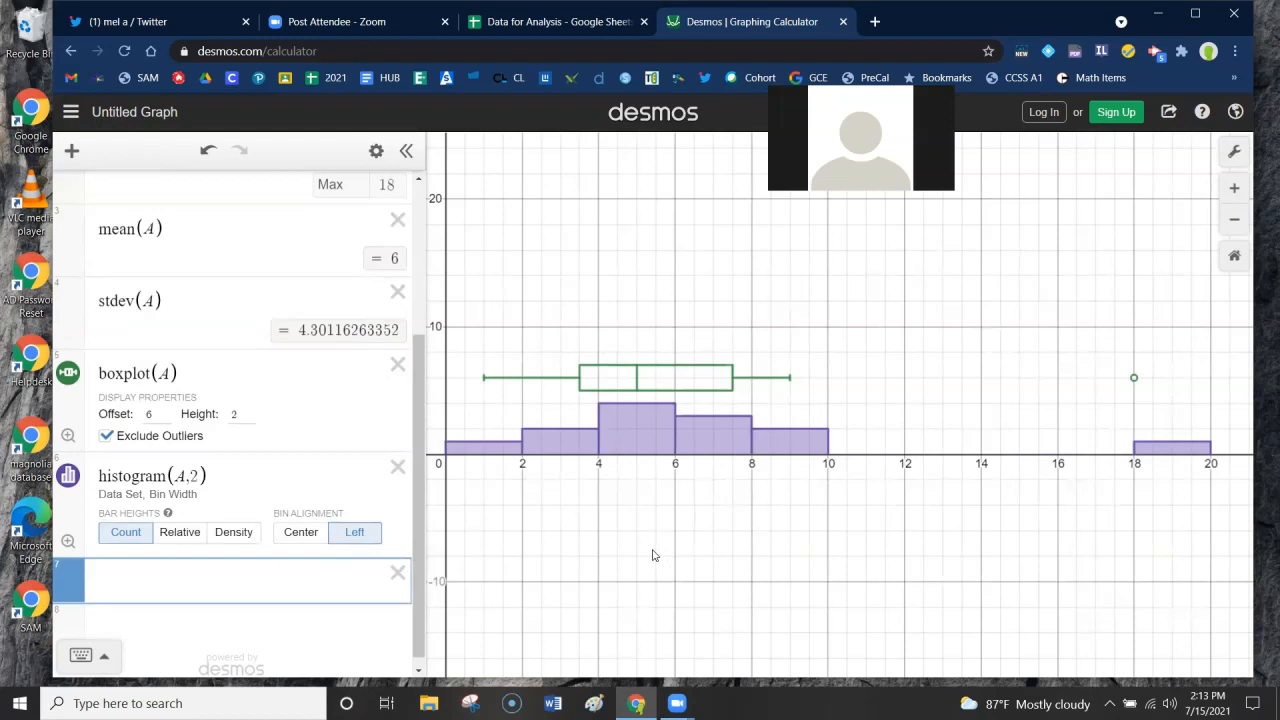
click(67, 476)
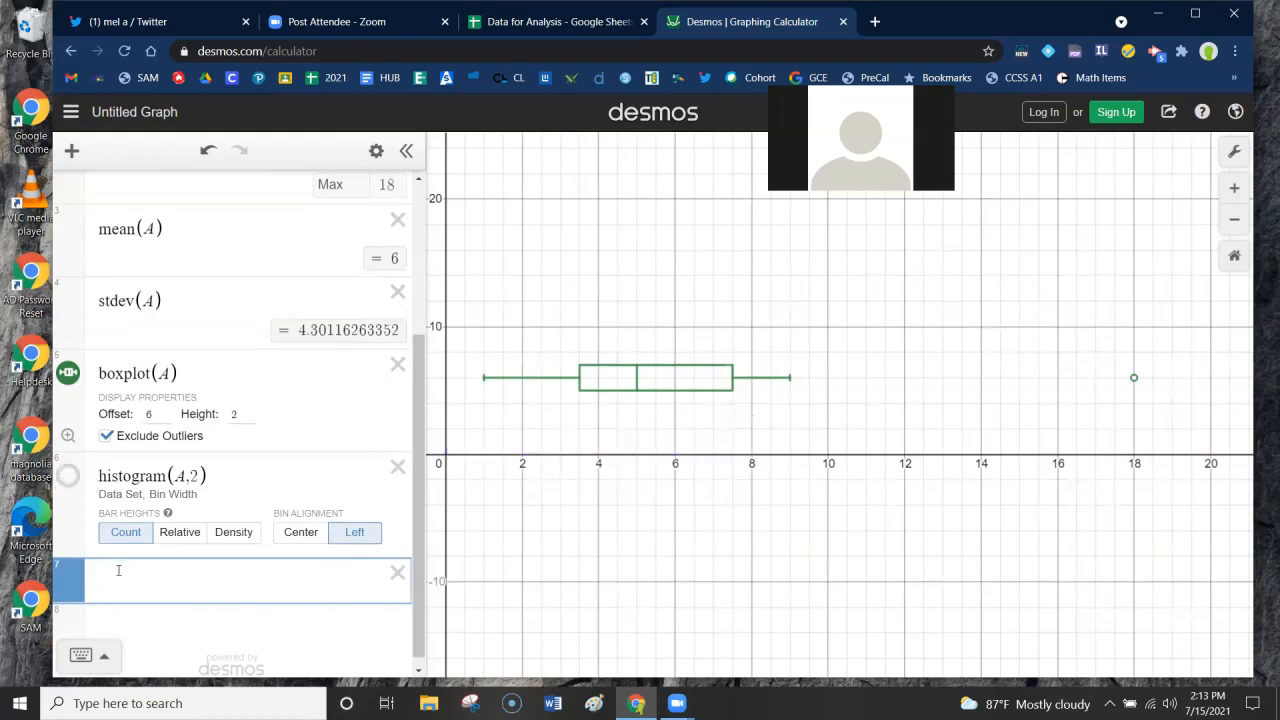
text(dotplo)
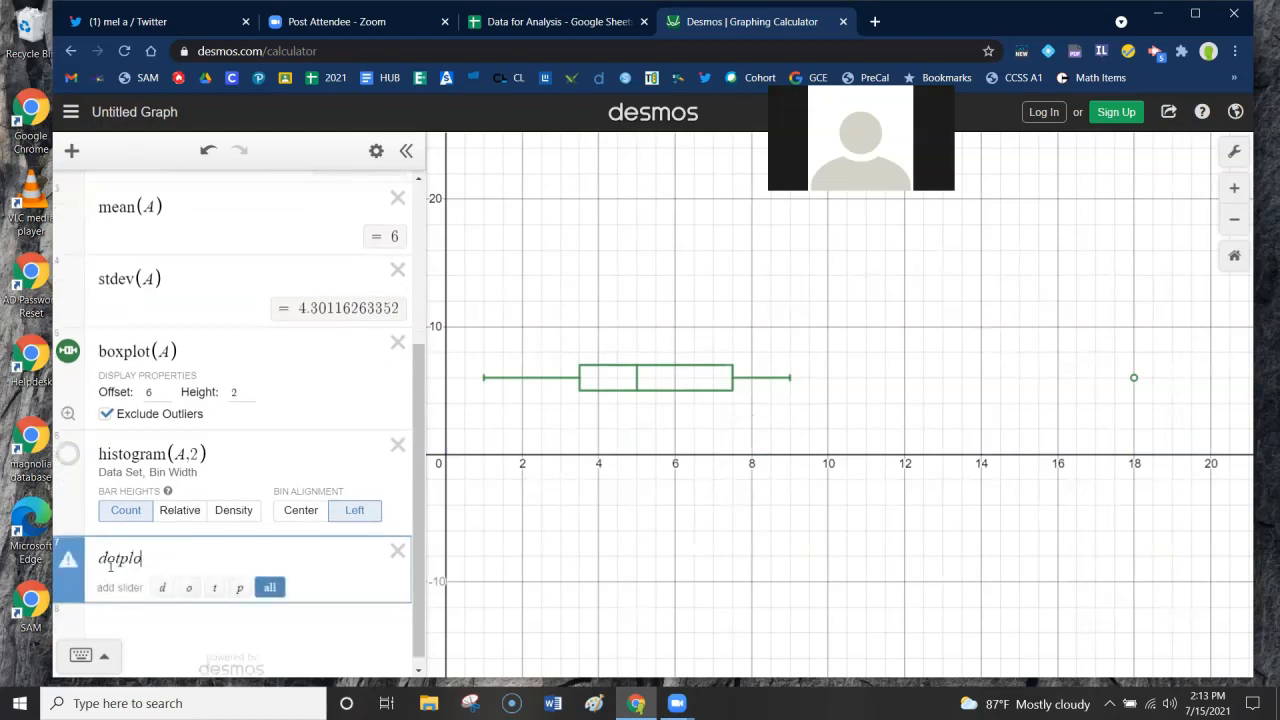
text(t(A))
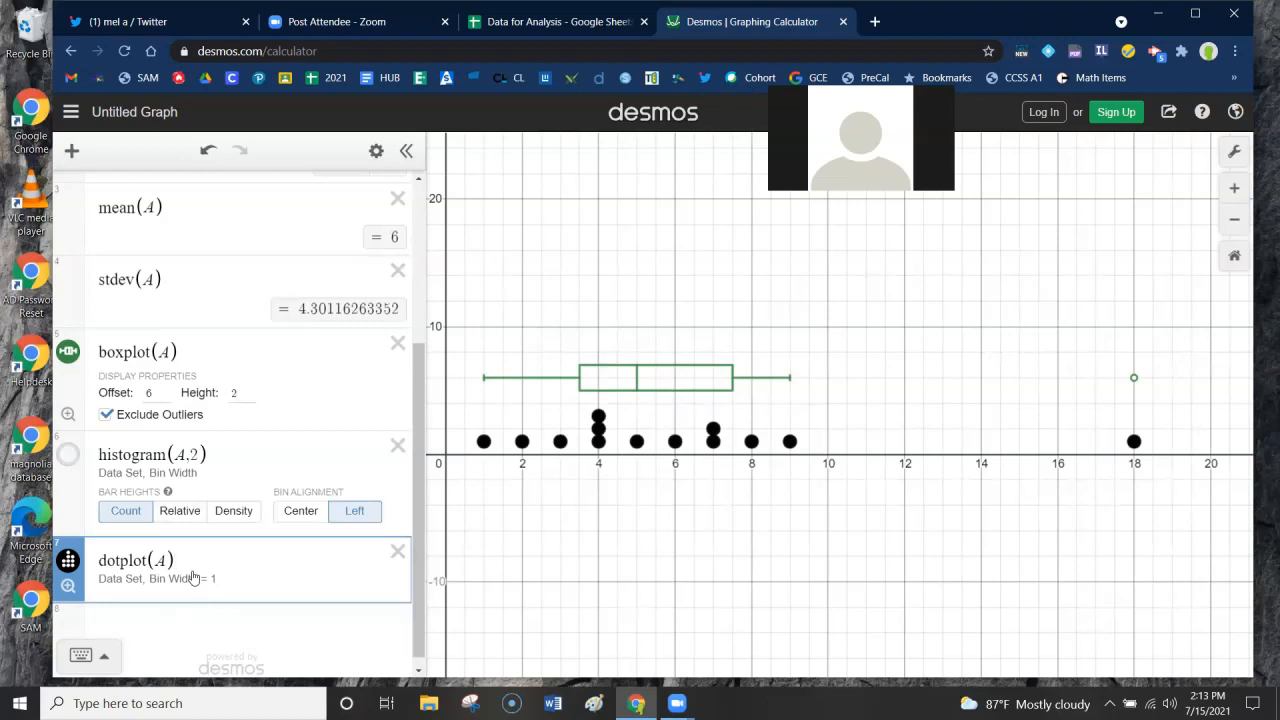
- Review the expressions from the list definition and its statistics through the box plot, histogram and dot plot
scroll(236, 593, up, 3)
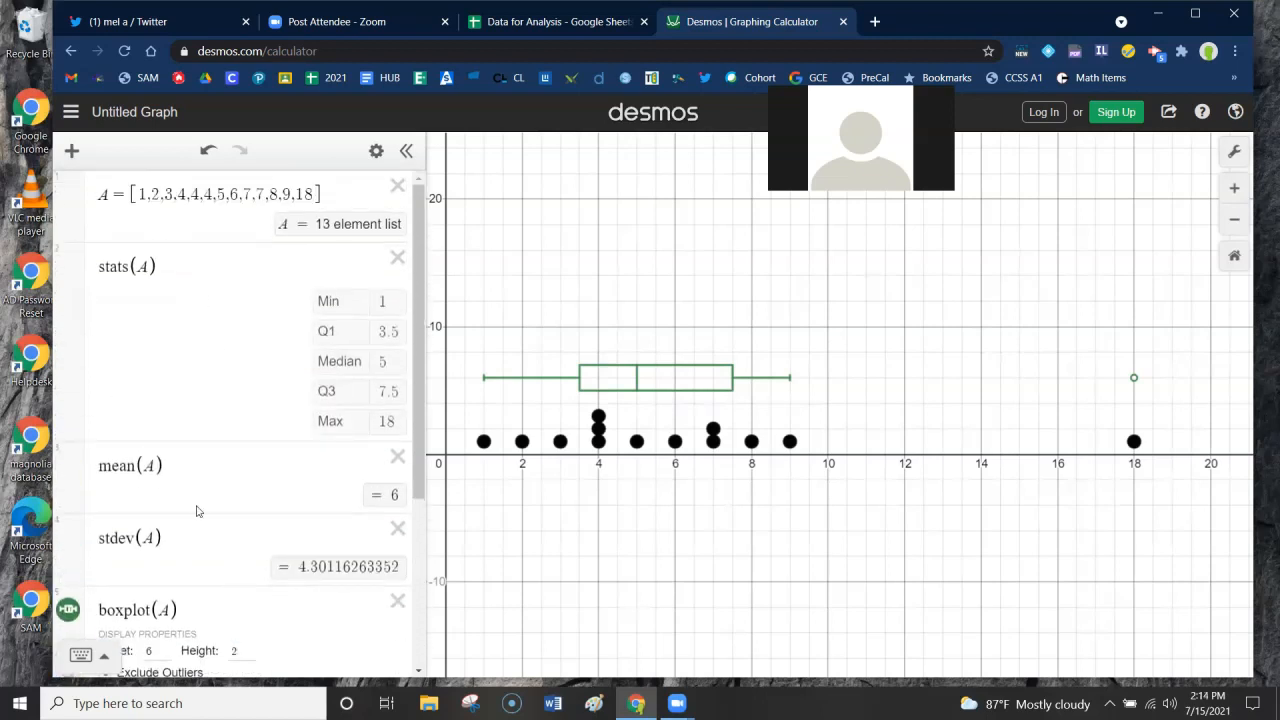
scroll(200, 510, down, 2)
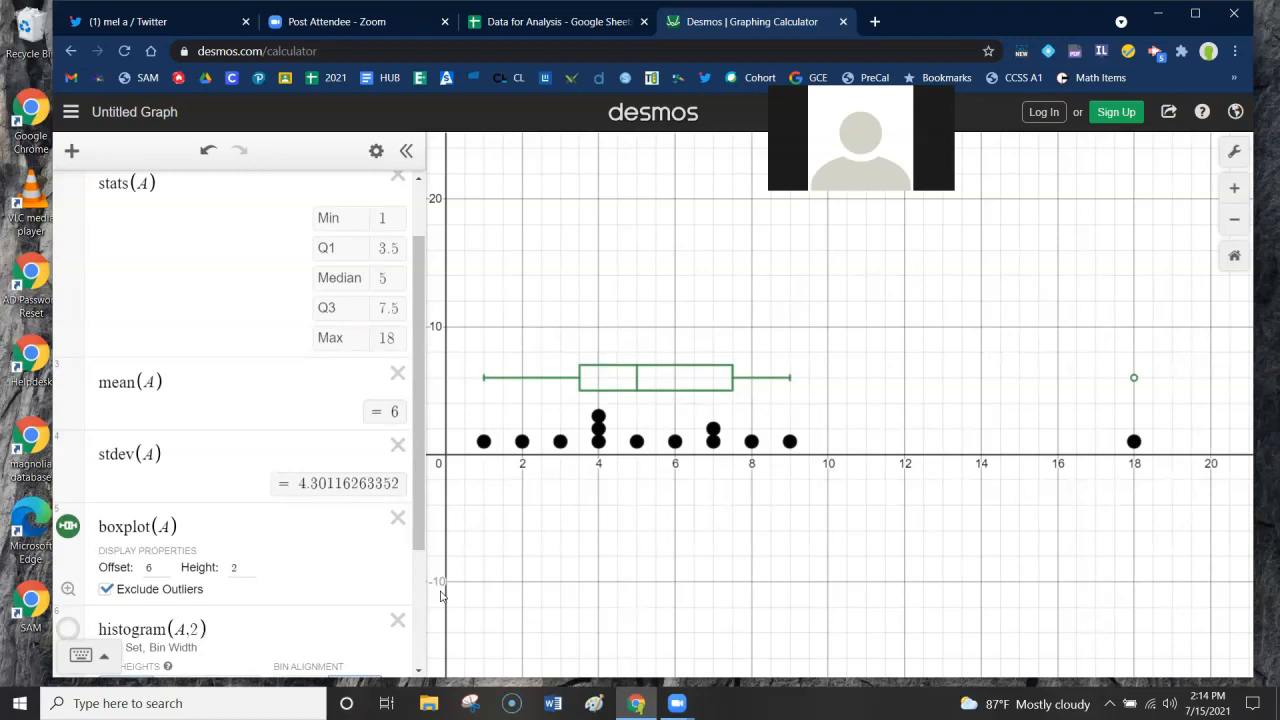
scroll(370, 545, down, 2)
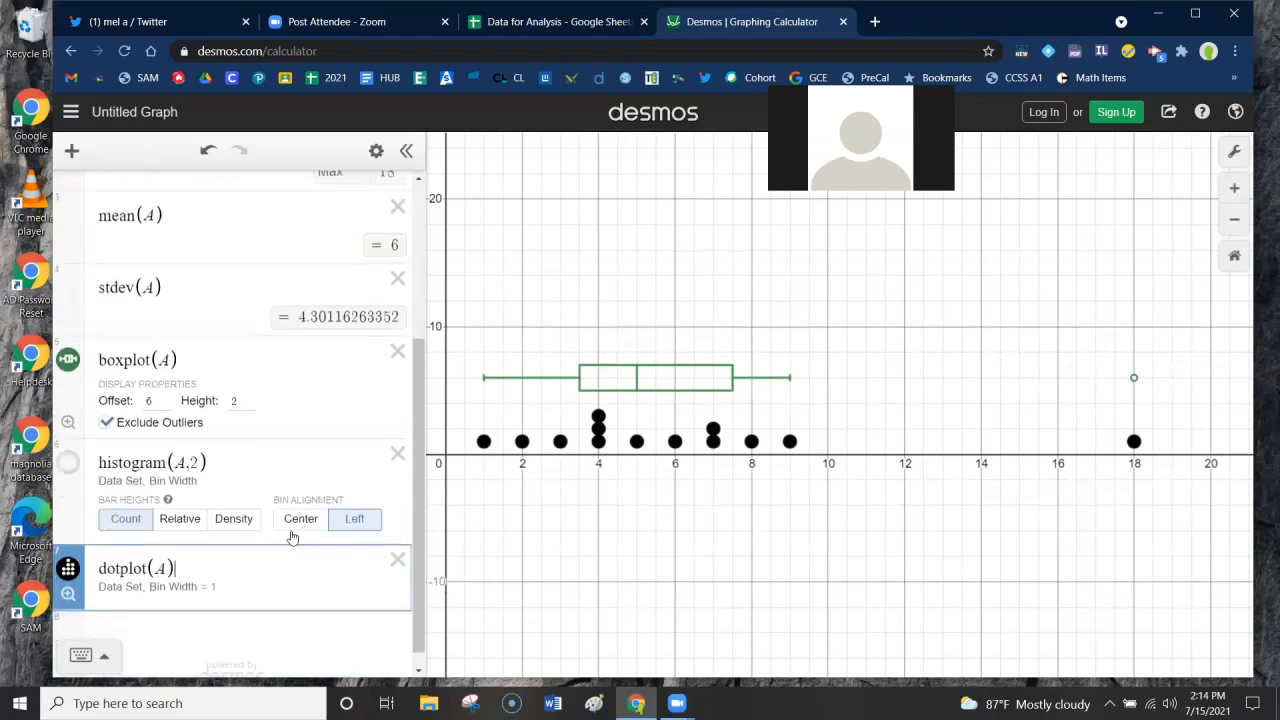
click(180, 620)
scroll(270, 607, up, 2)
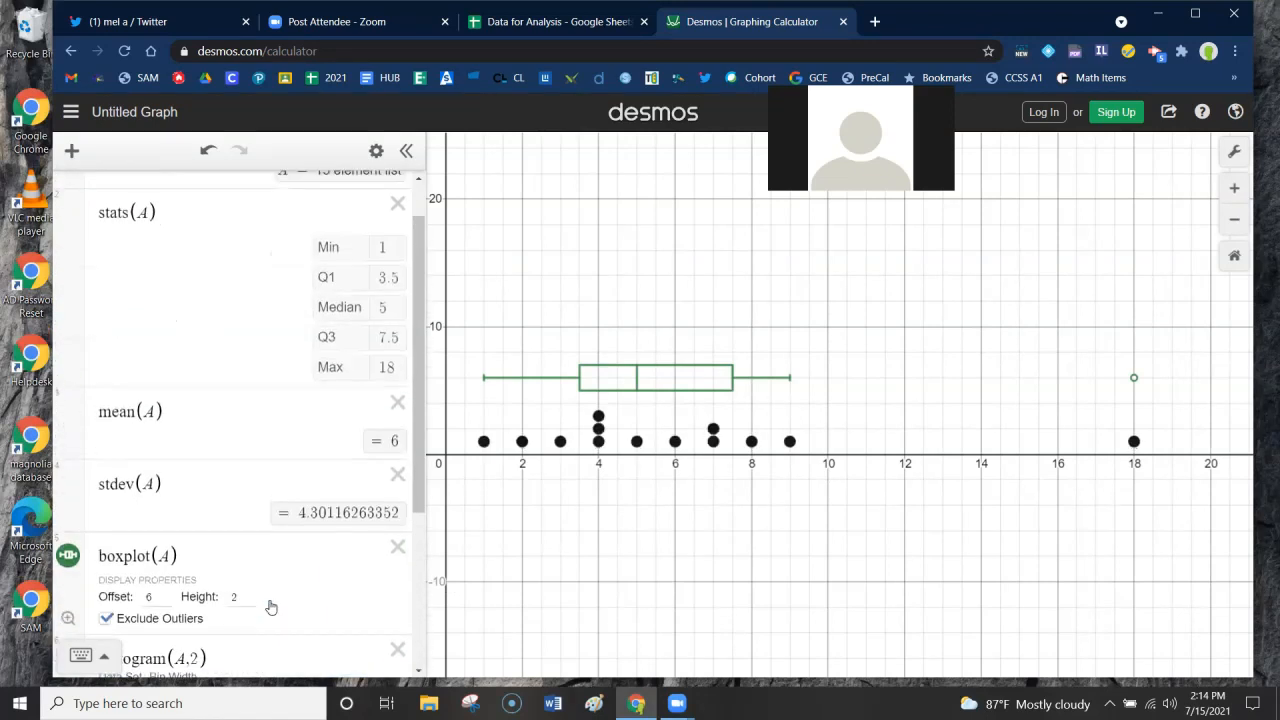
scroll(270, 607, up, 1)
scroll(270, 600, down, 4)
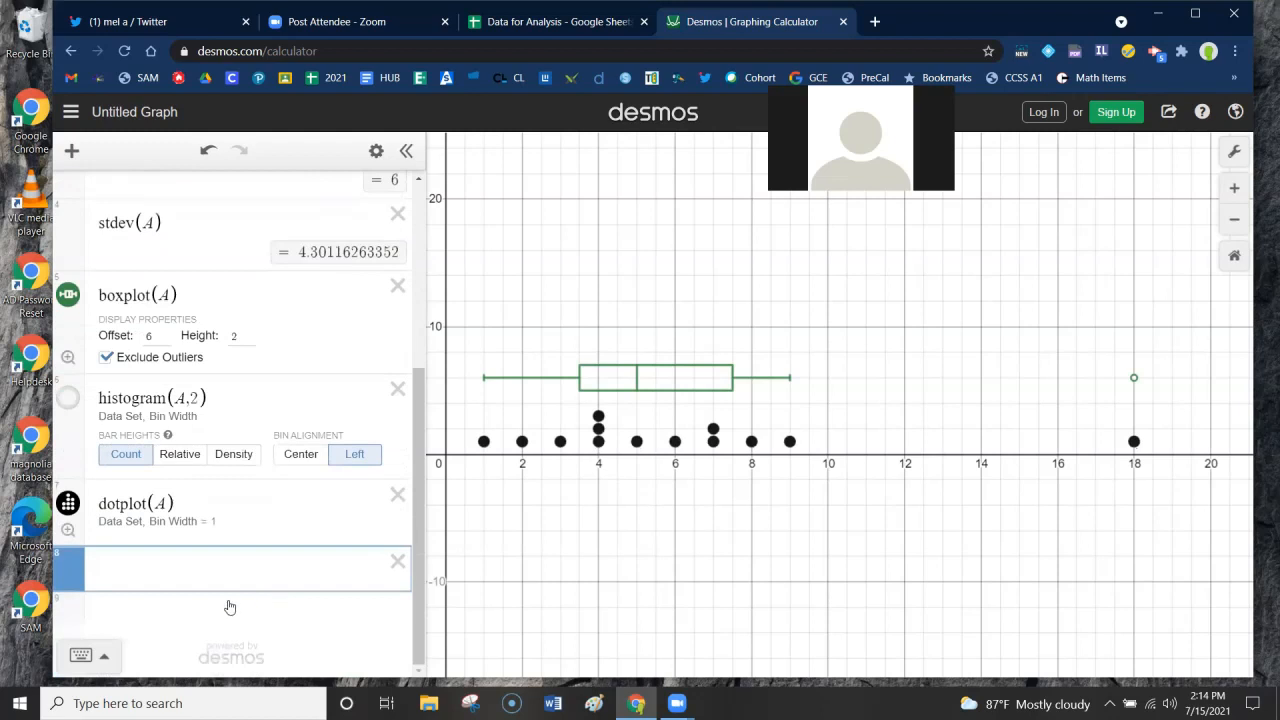
scroll(274, 571, up, 4)
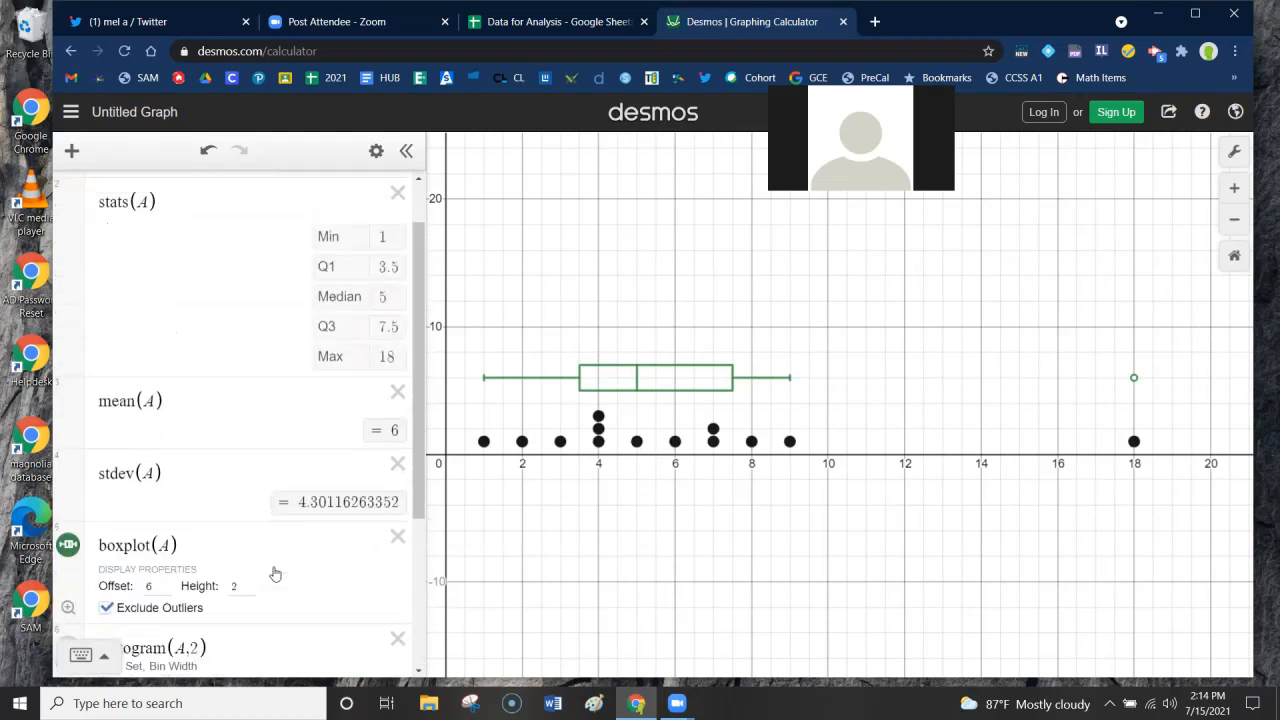
scroll(238, 361, down, 2)
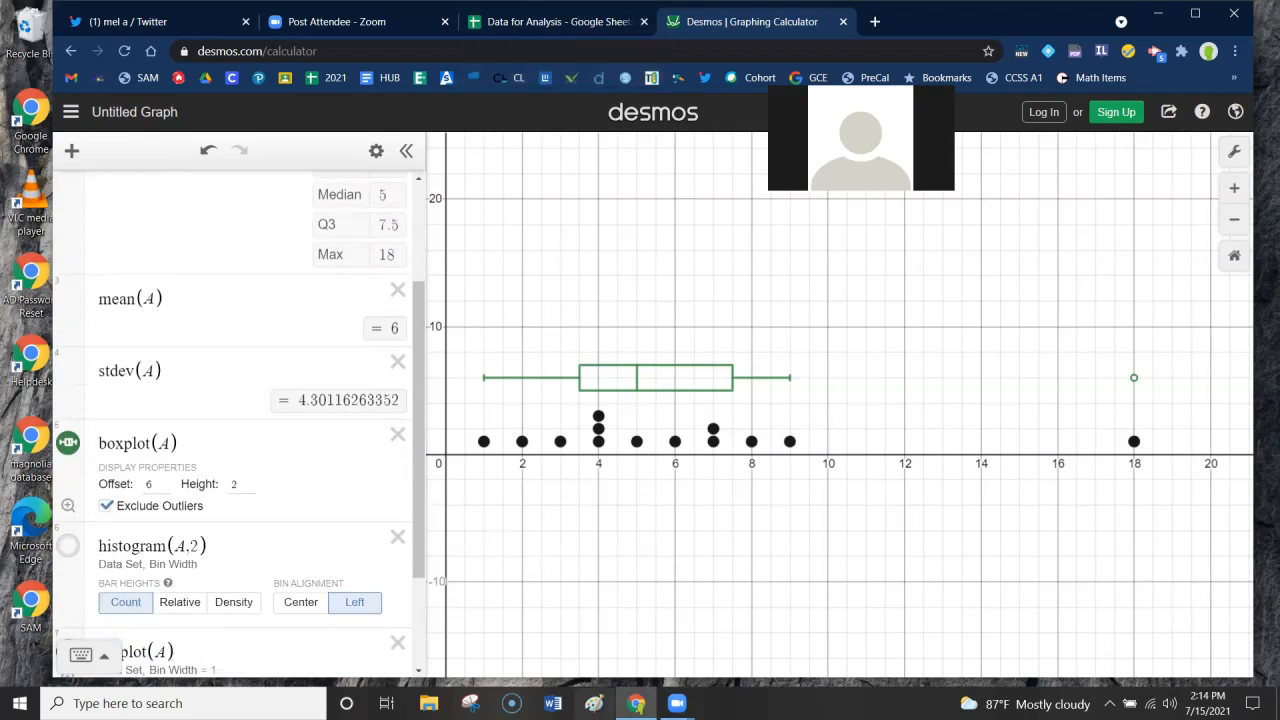
- Look over the expression list again, from the definition of A to the dot plot, and check the box plot's color choices
scroll(243, 586, down, 2)
click(243, 580)
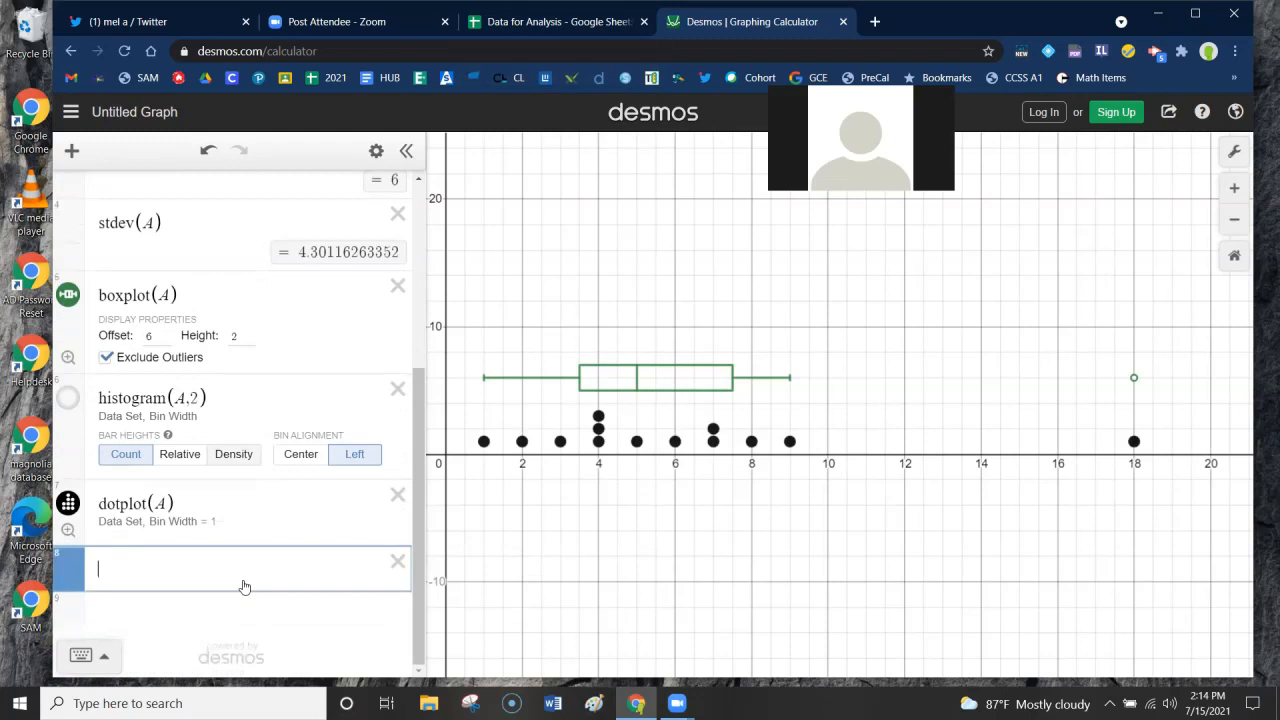
scroll(243, 583, up, 1)
scroll(244, 585, down, 1)
scroll(244, 586, up, 2)
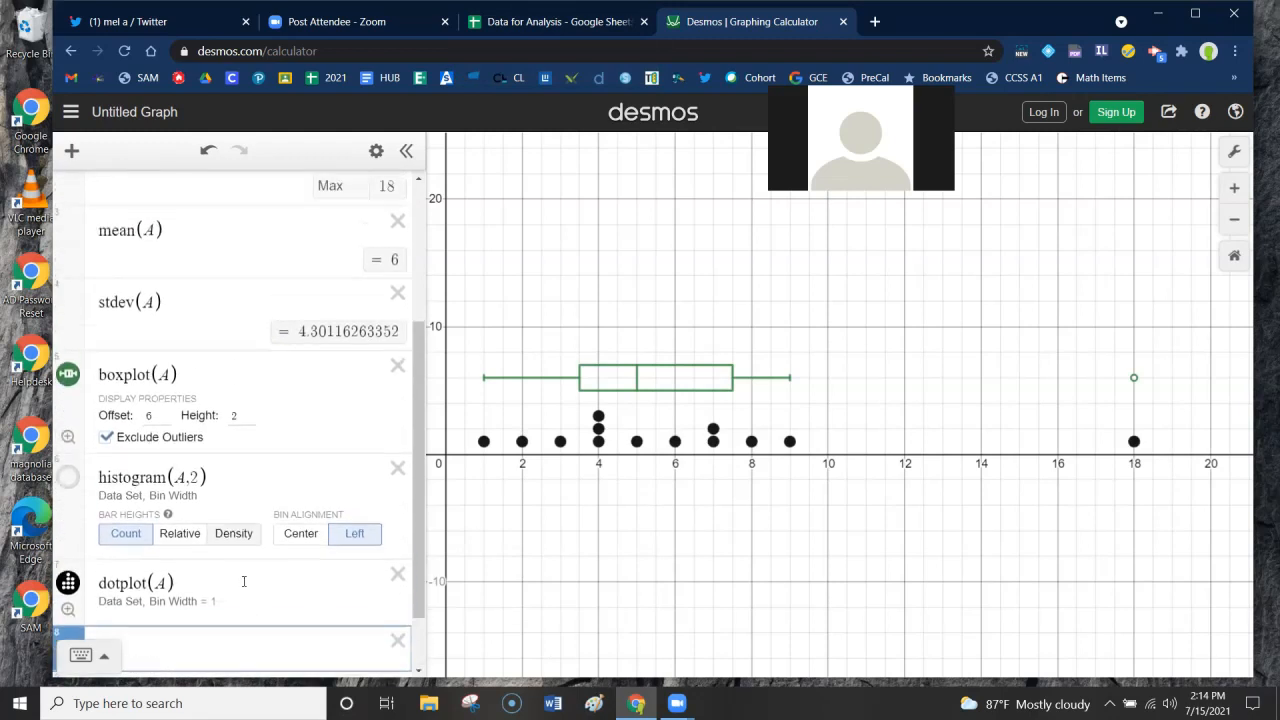
scroll(243, 586, up, 2)
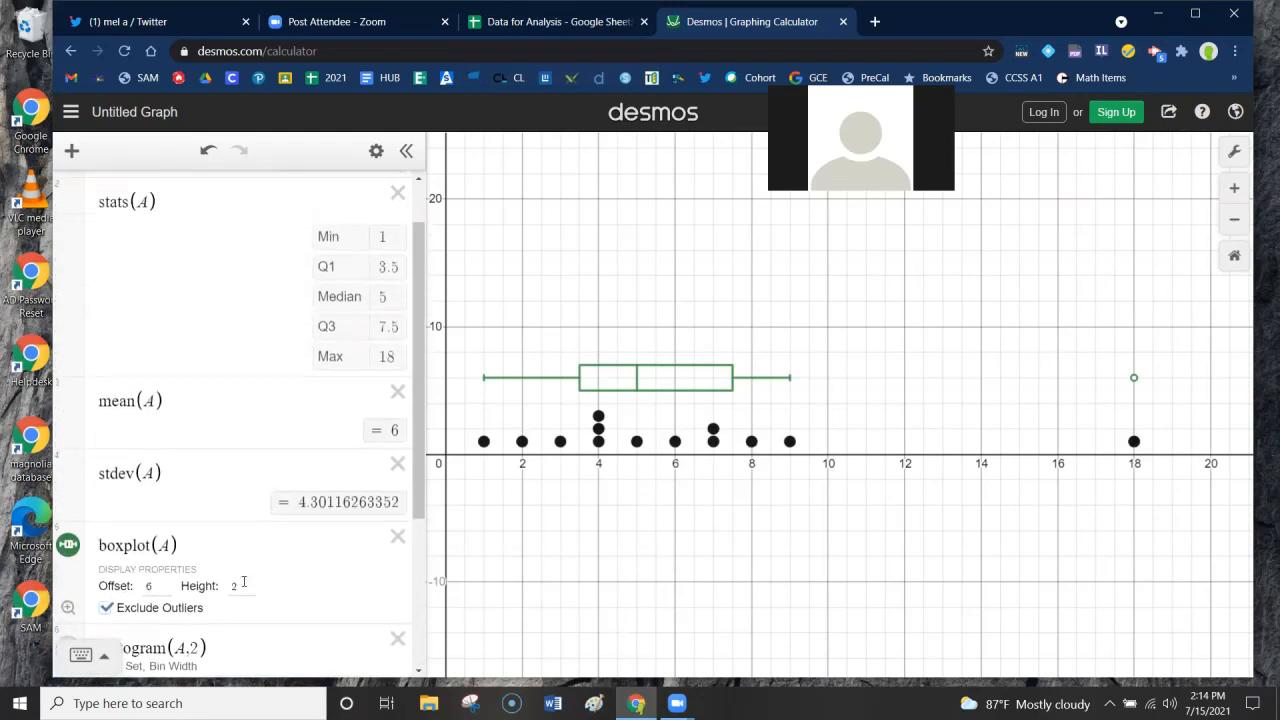
scroll(244, 586, down, 3)
scroll(242, 583, up, 3)
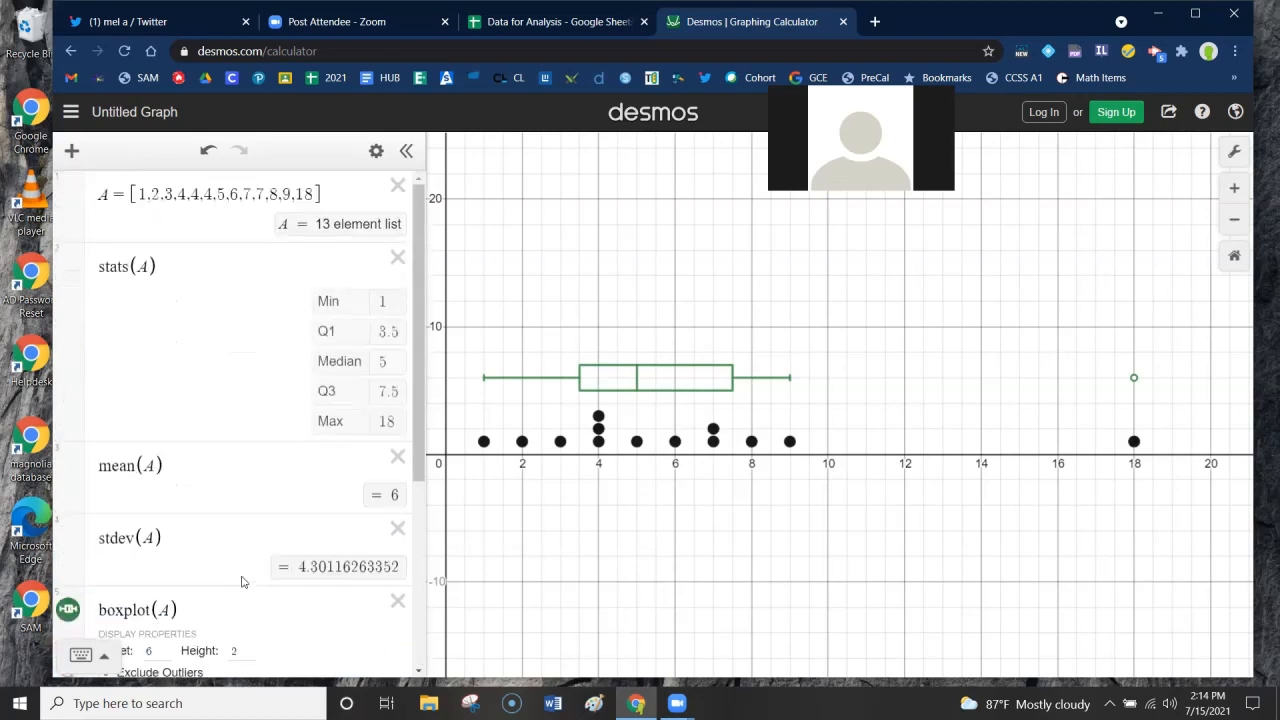
scroll(241, 582, down, 3)
scroll(241, 582, up, 3)
mouse_move(677, 703)
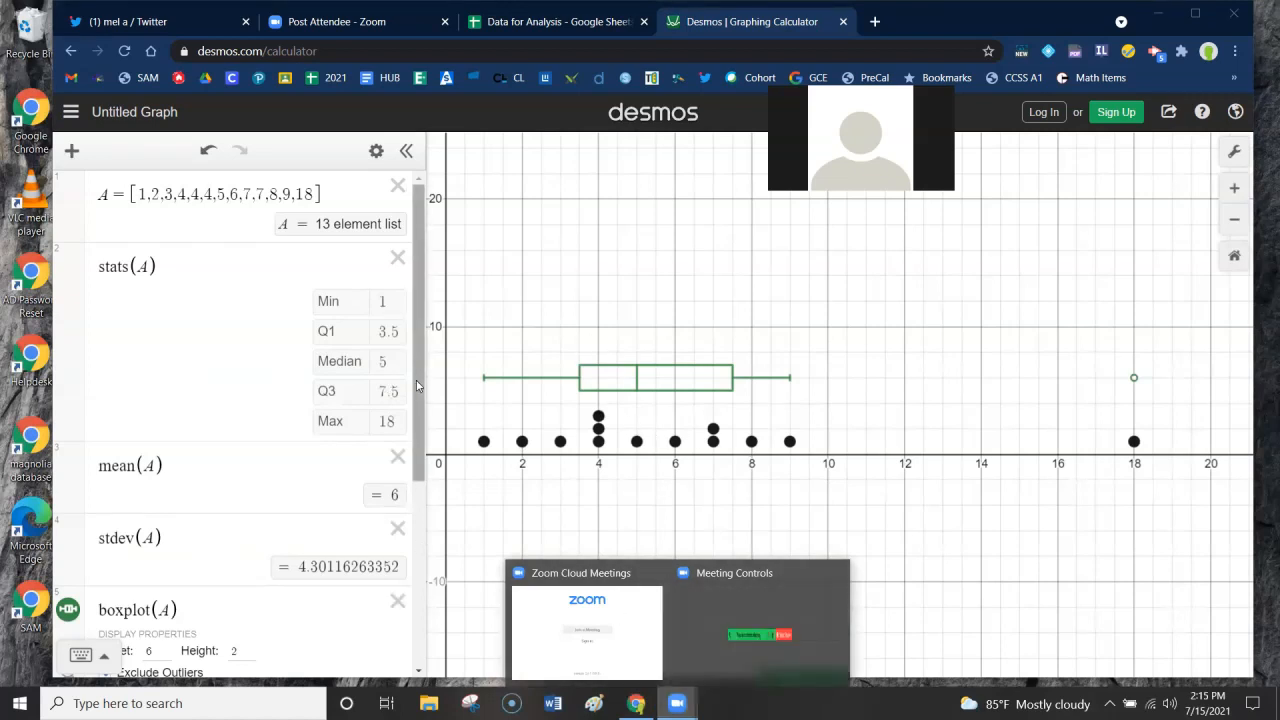
scroll(342, 442, down, 5)
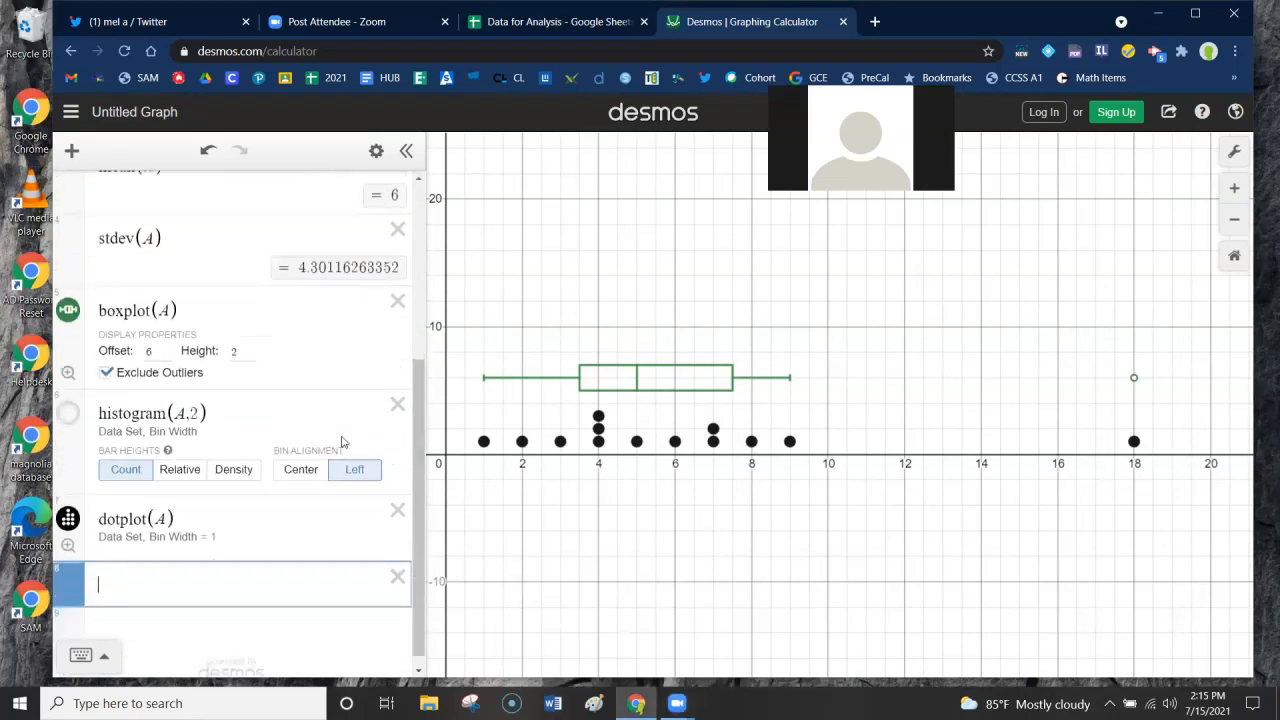
scroll(343, 443, up, 1)
scroll(343, 443, up, 3)
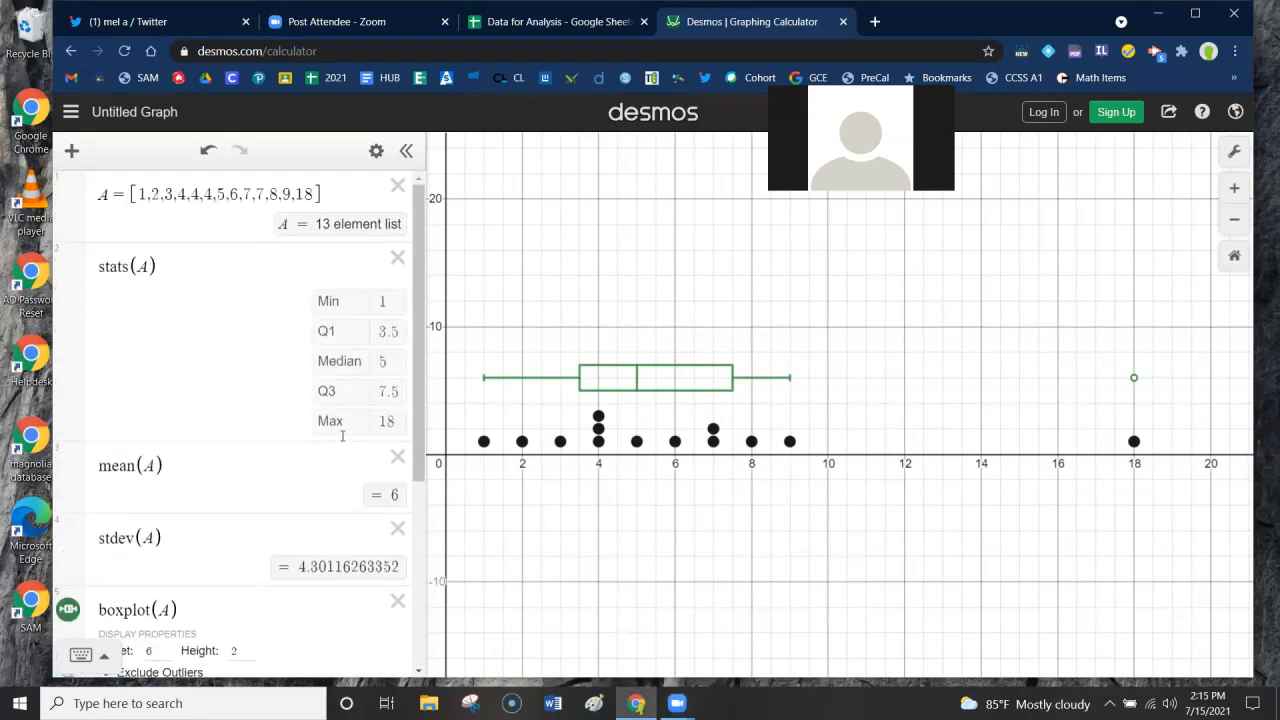
scroll(342, 438, down, 3)
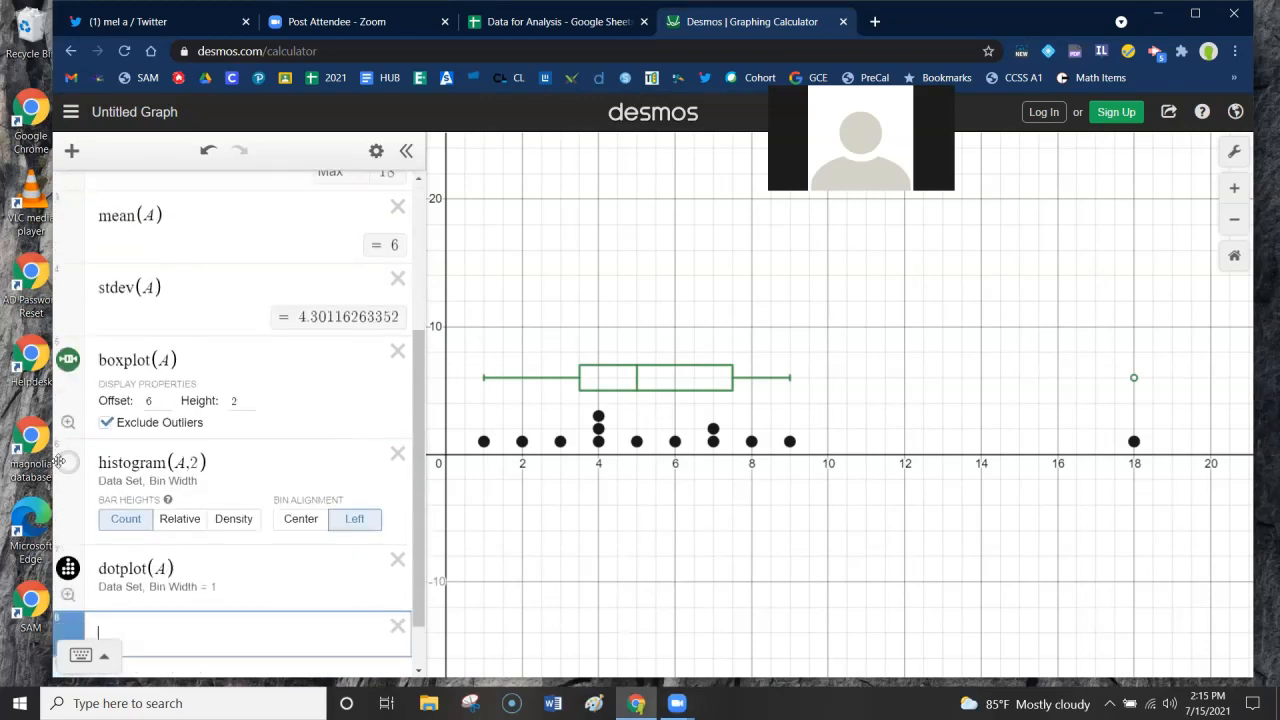
click(70, 362)
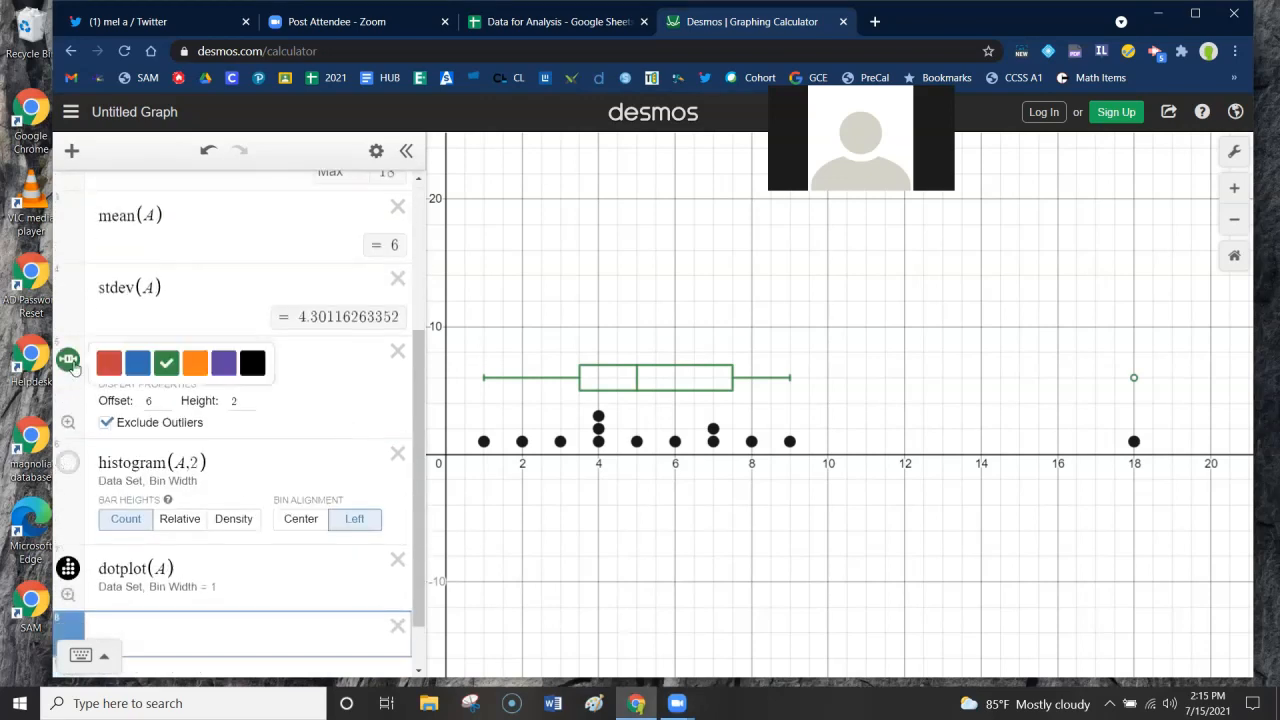
click(294, 390)
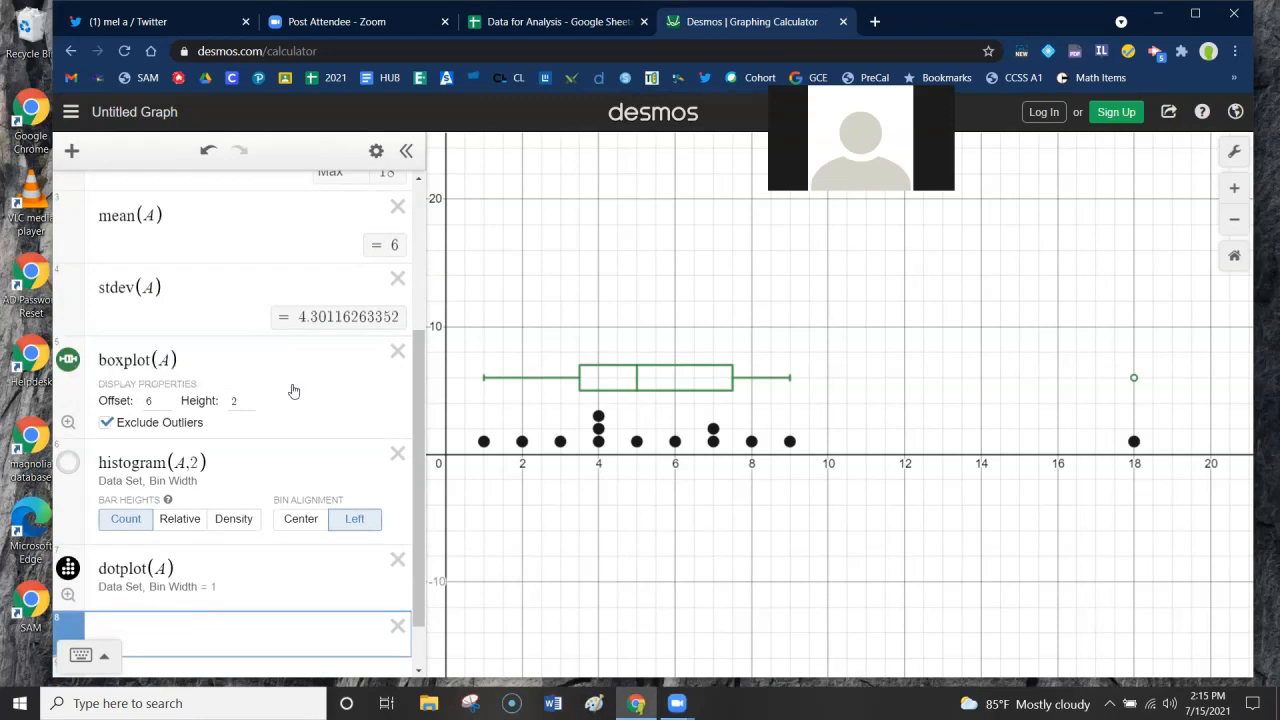
- Plot the point (4,10) in the empty expression below the dot plot and turn on its label
scroll(180, 586, down, 1)
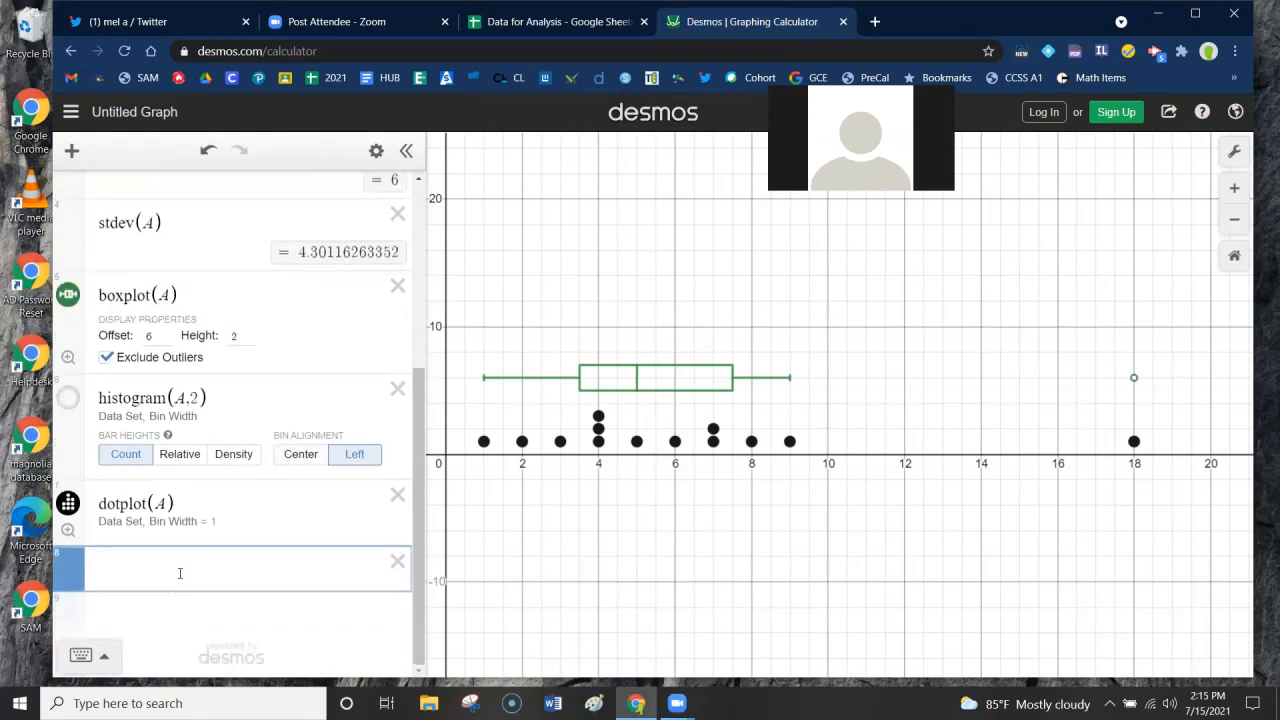
scroll(540, 578, up, 1)
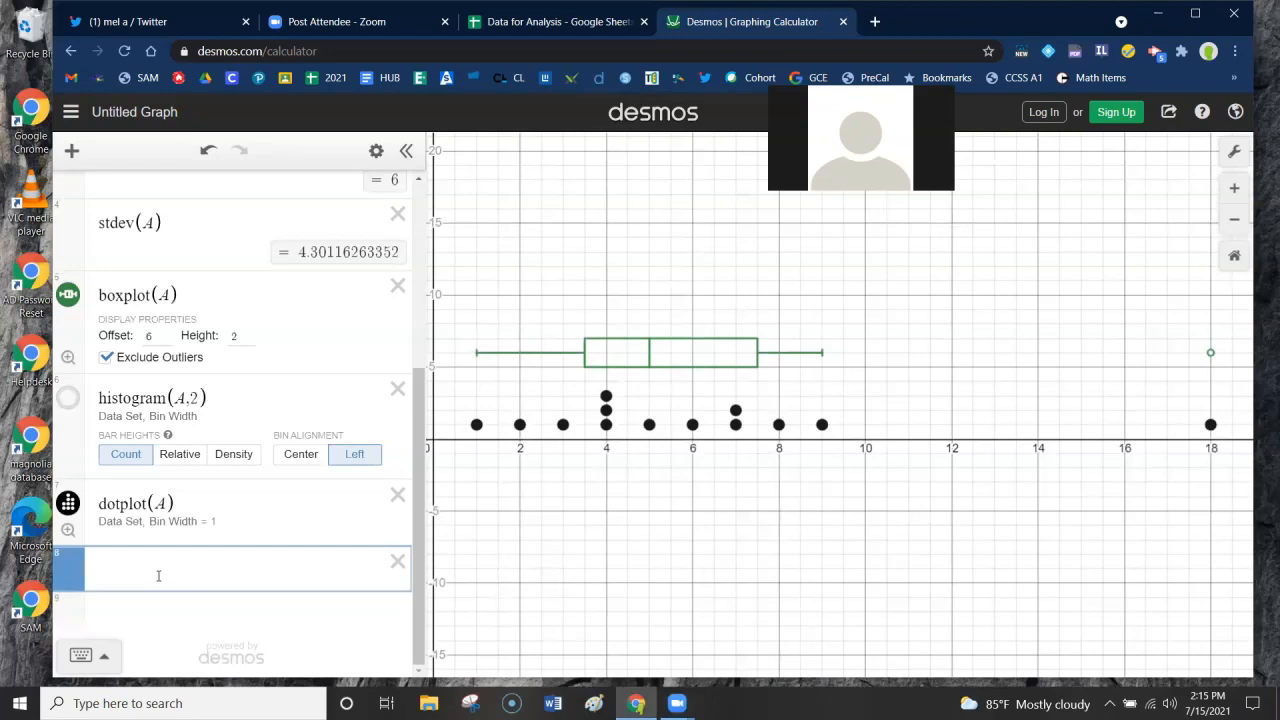
click(607, 300)
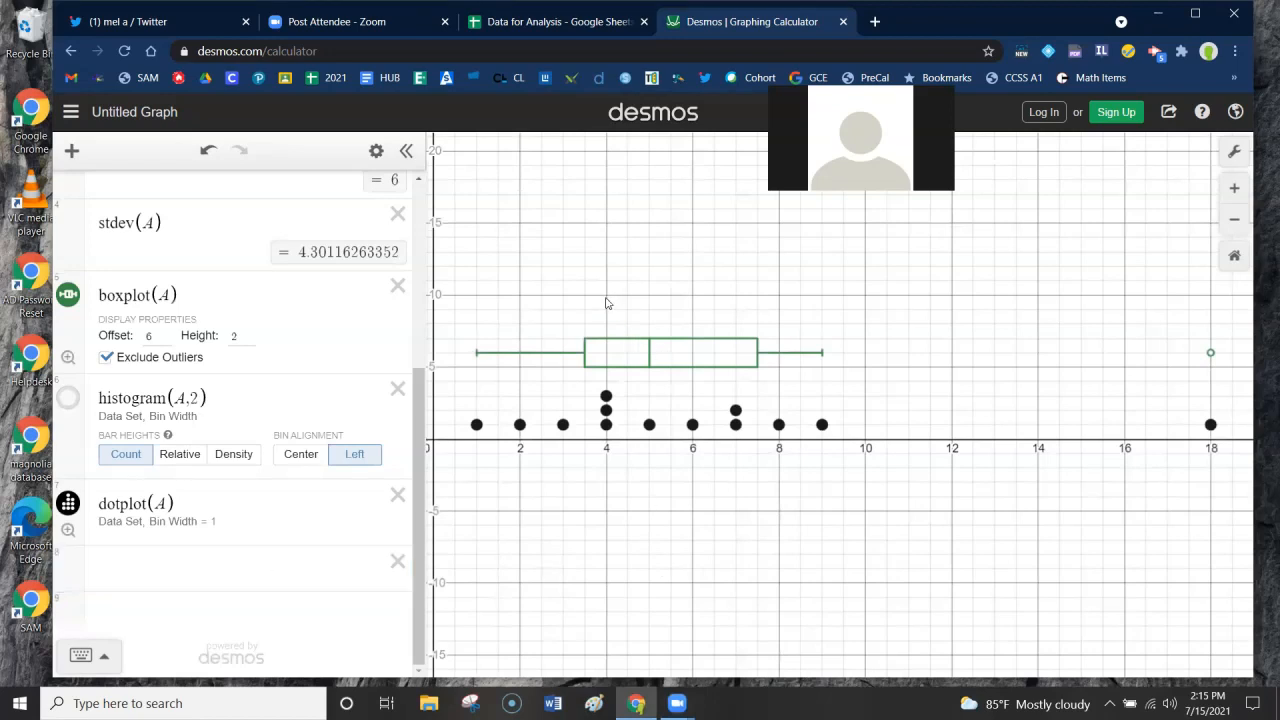
click(98, 569)
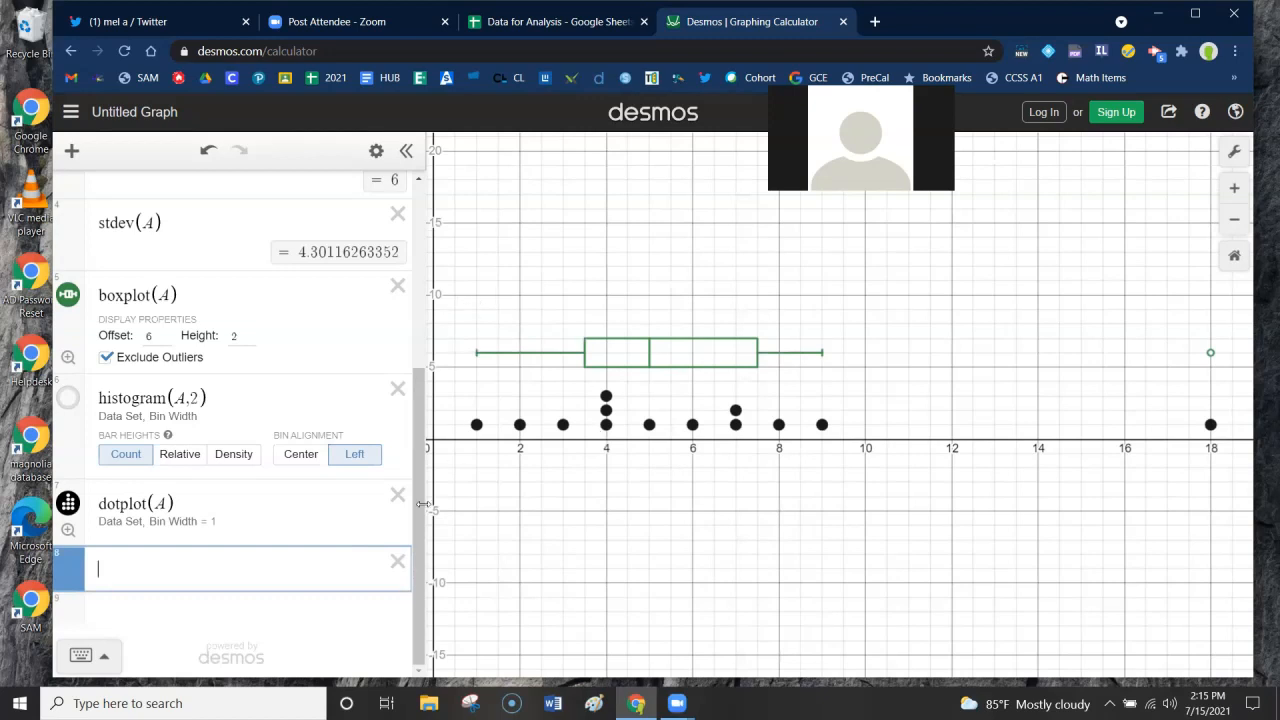
text((4,10))
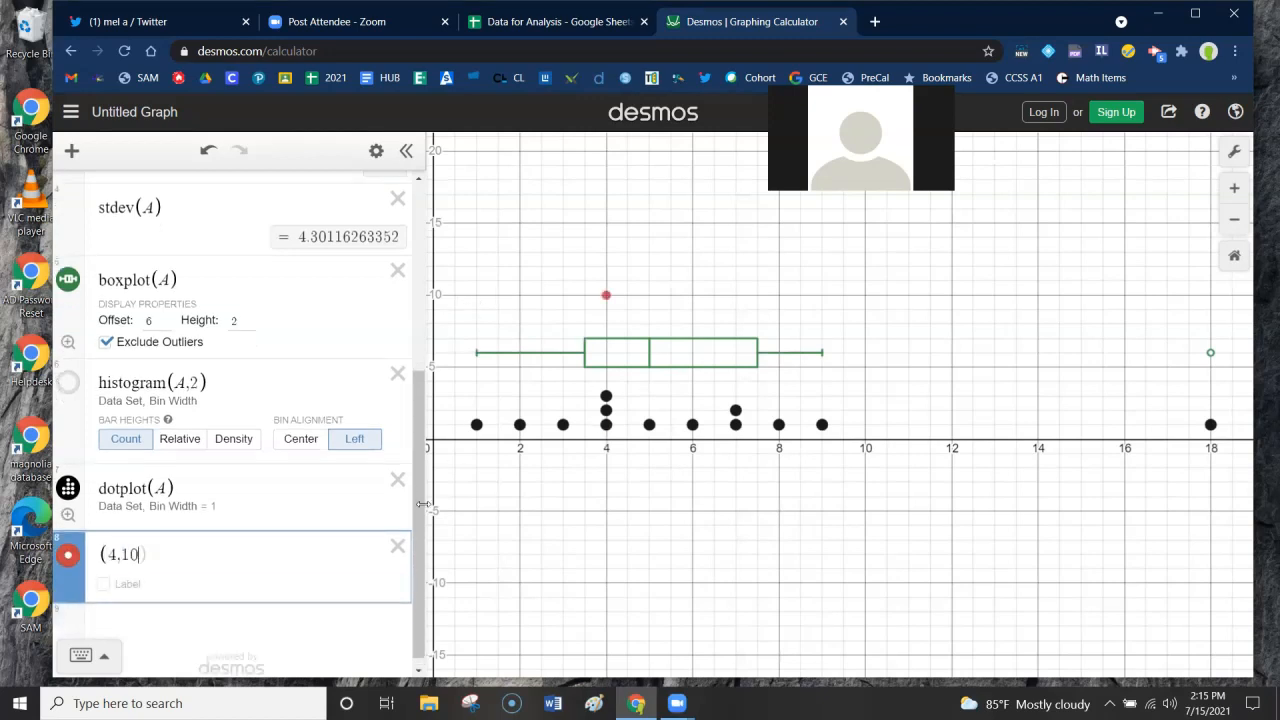
click(104, 584)
click(168, 582)
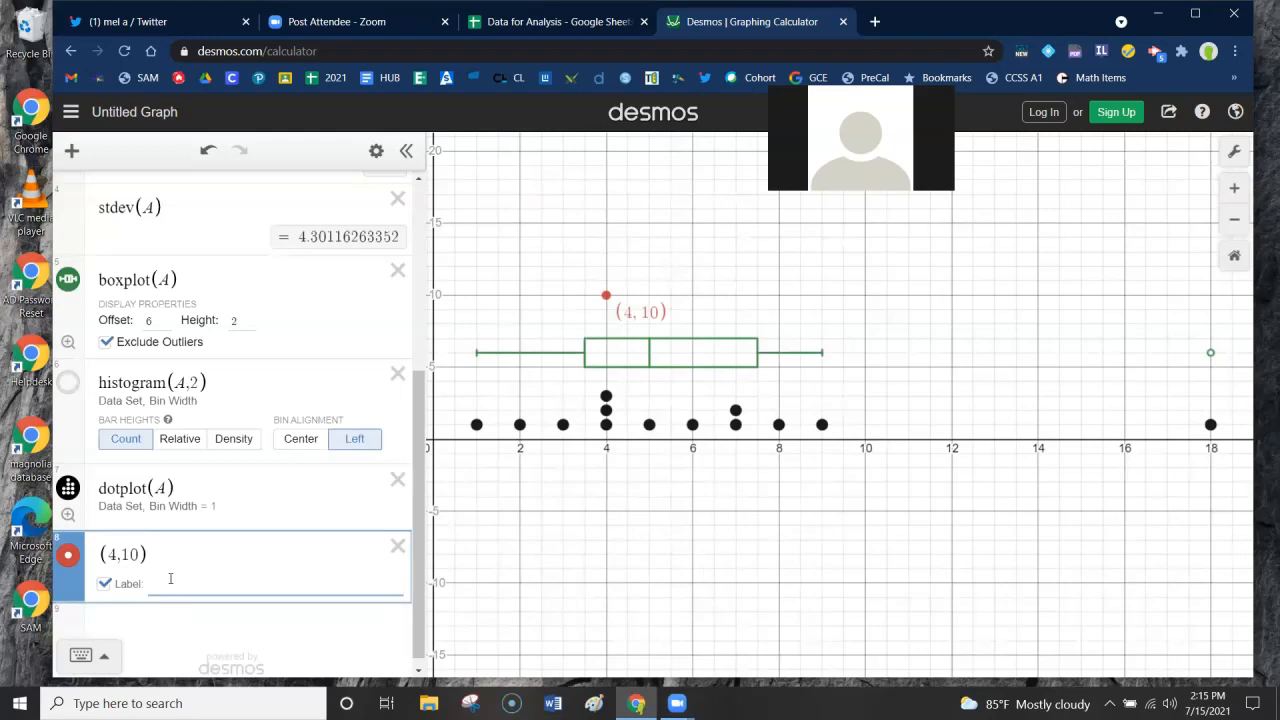
- Enter "Shoe size vs. Height" as the label text of the point (4,10)
text(Shoes)
key(BackSpace)
text(z)
key(BackSpace)
text(size, va)
key(BackSpace)
text(s)
key(BackSpace)
key(BackSpace)
text(vs. Height)
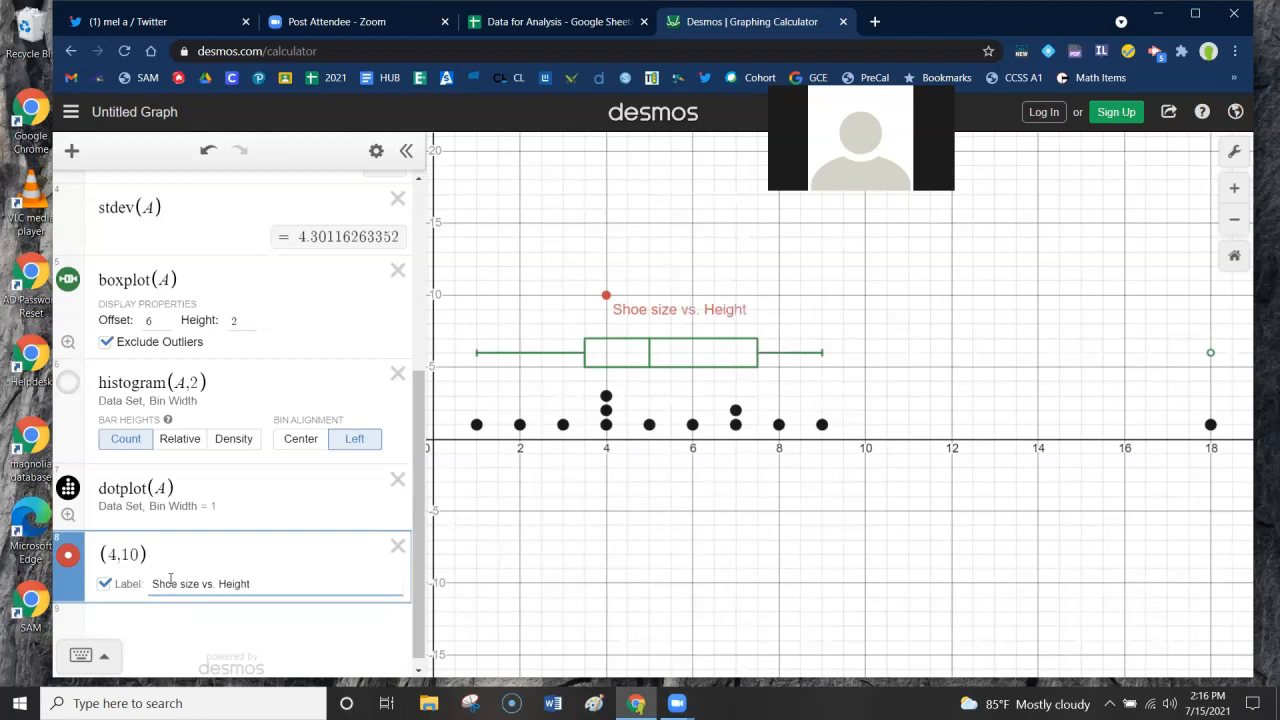
- Try an opacity of 0.1 for the labeled point, and set its opacity to 1
click(76, 558)
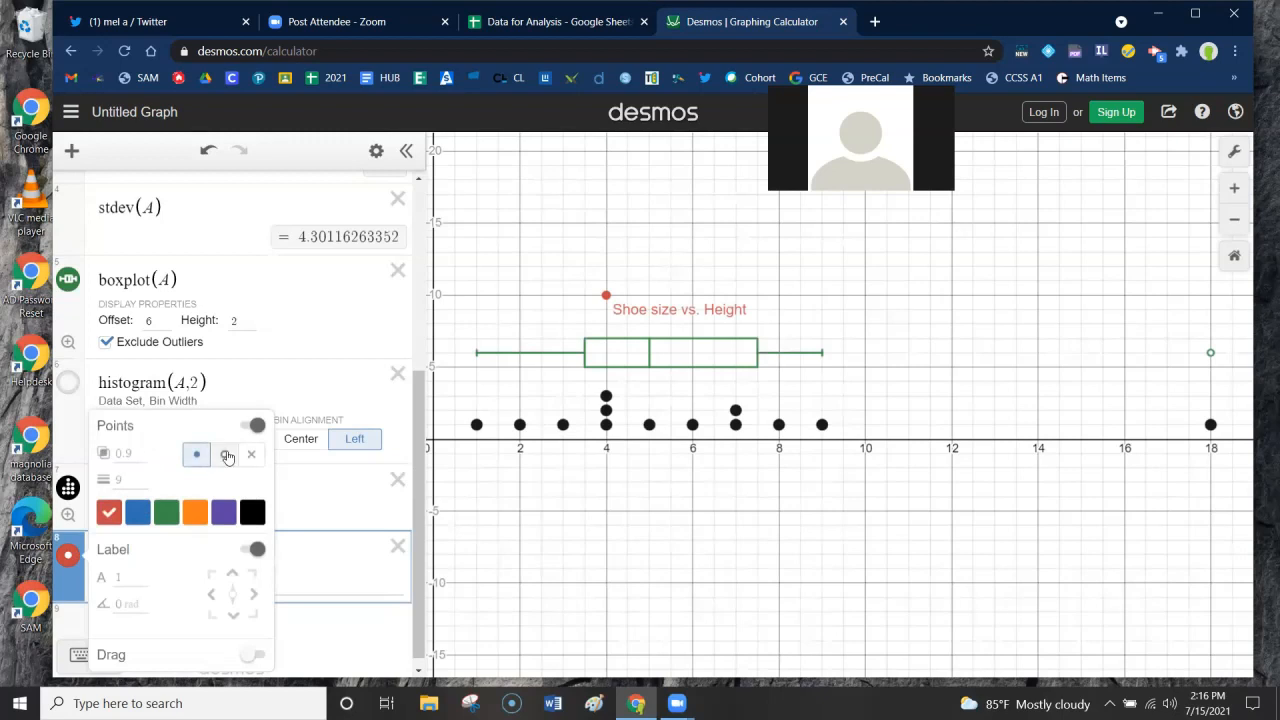
click(126, 453)
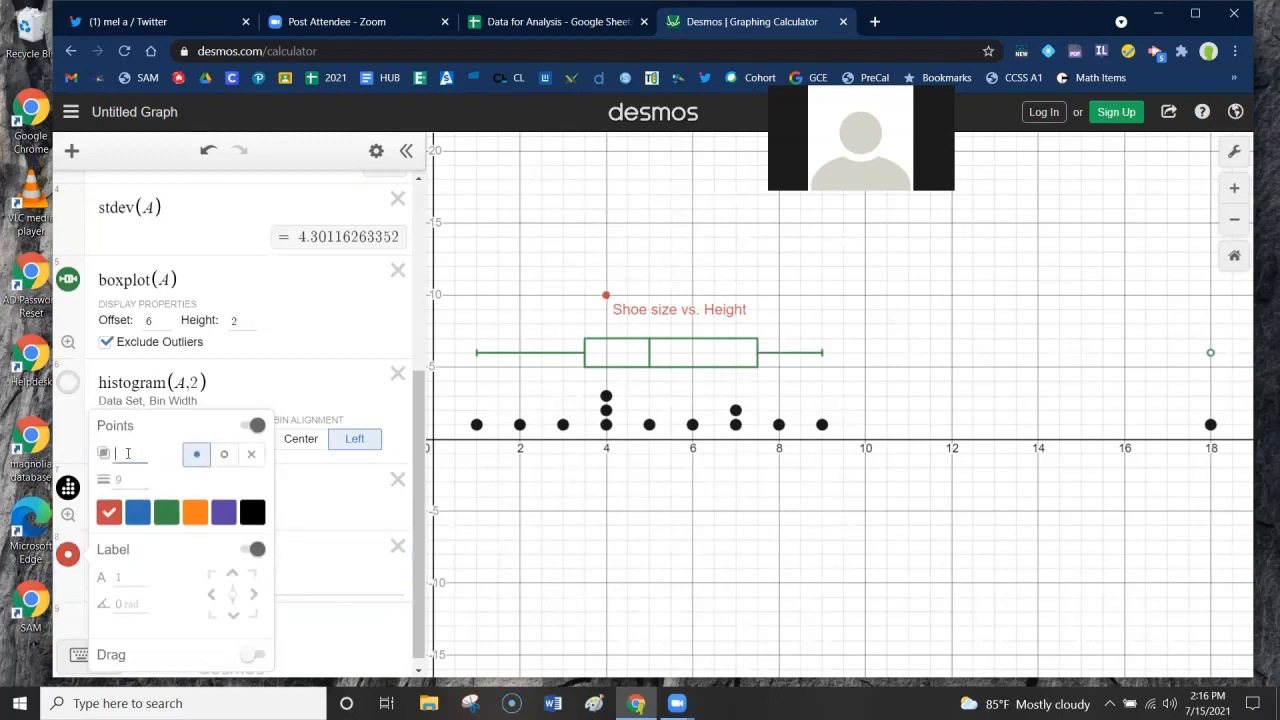
text(0.1)
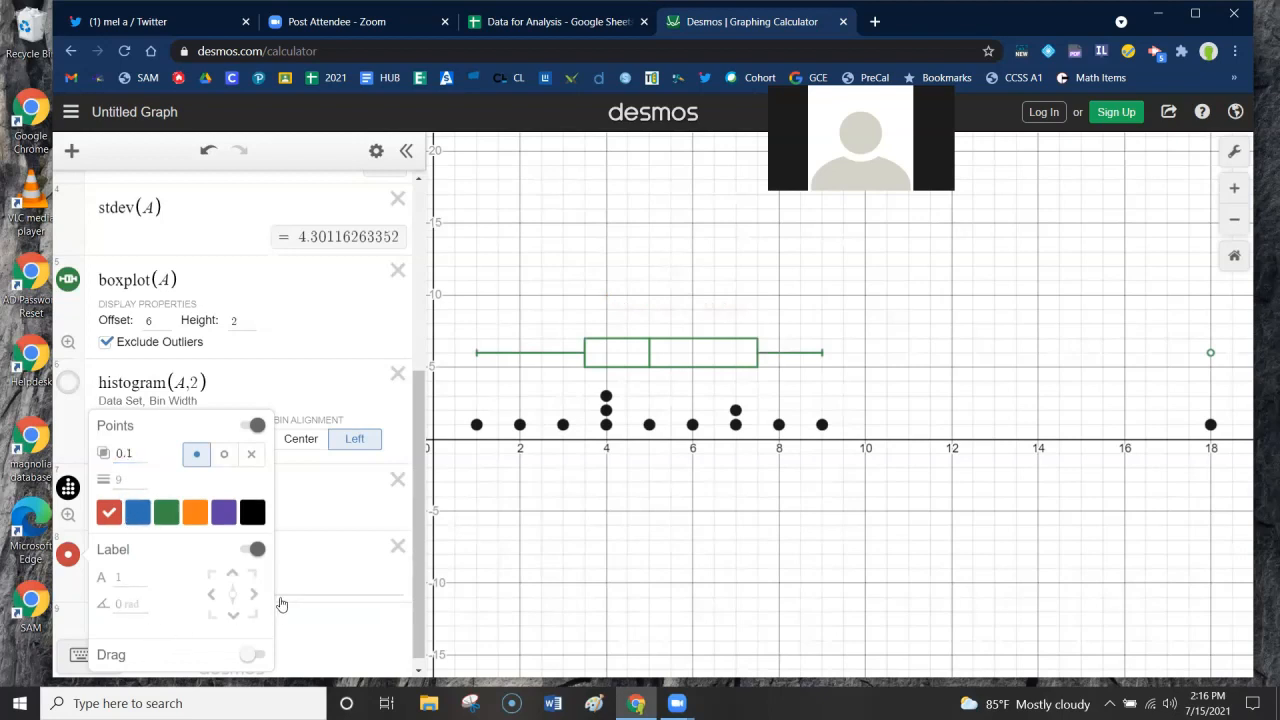
double_click(123, 453)
text(1)
- Set the point's label text size to 0.1 and its point size to 9, and close the style options
click(138, 575)
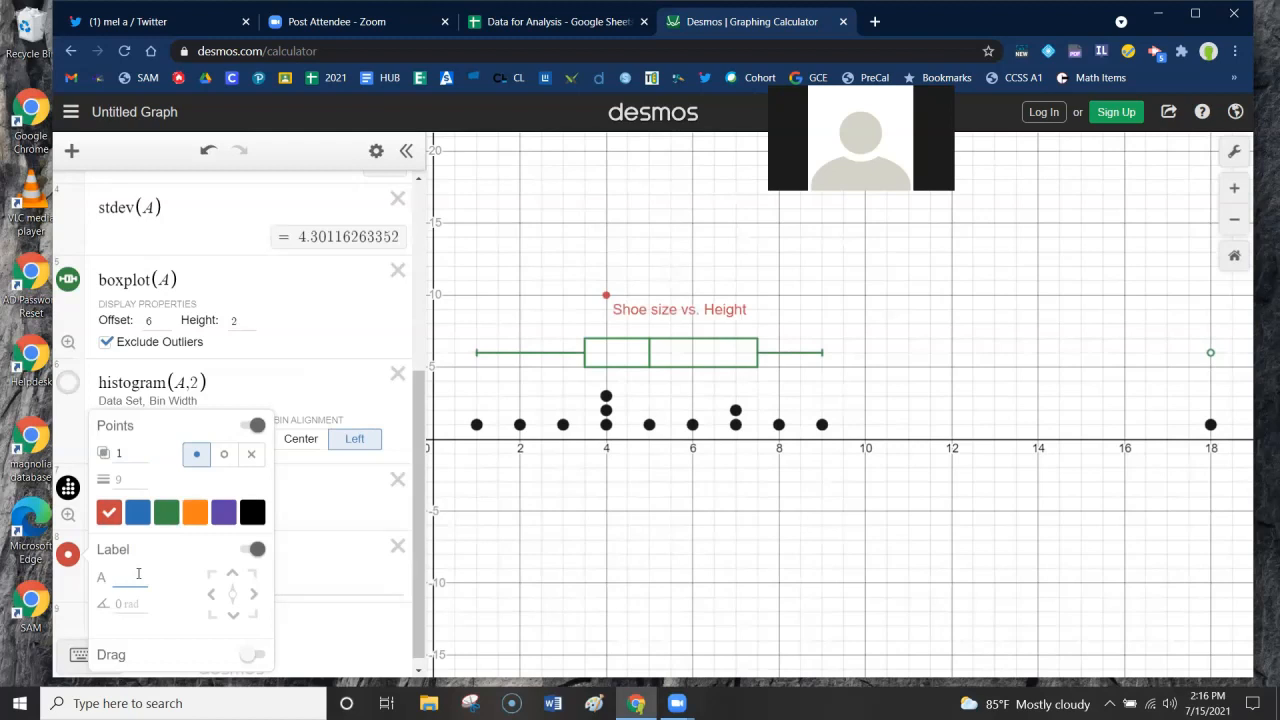
text(0.1)
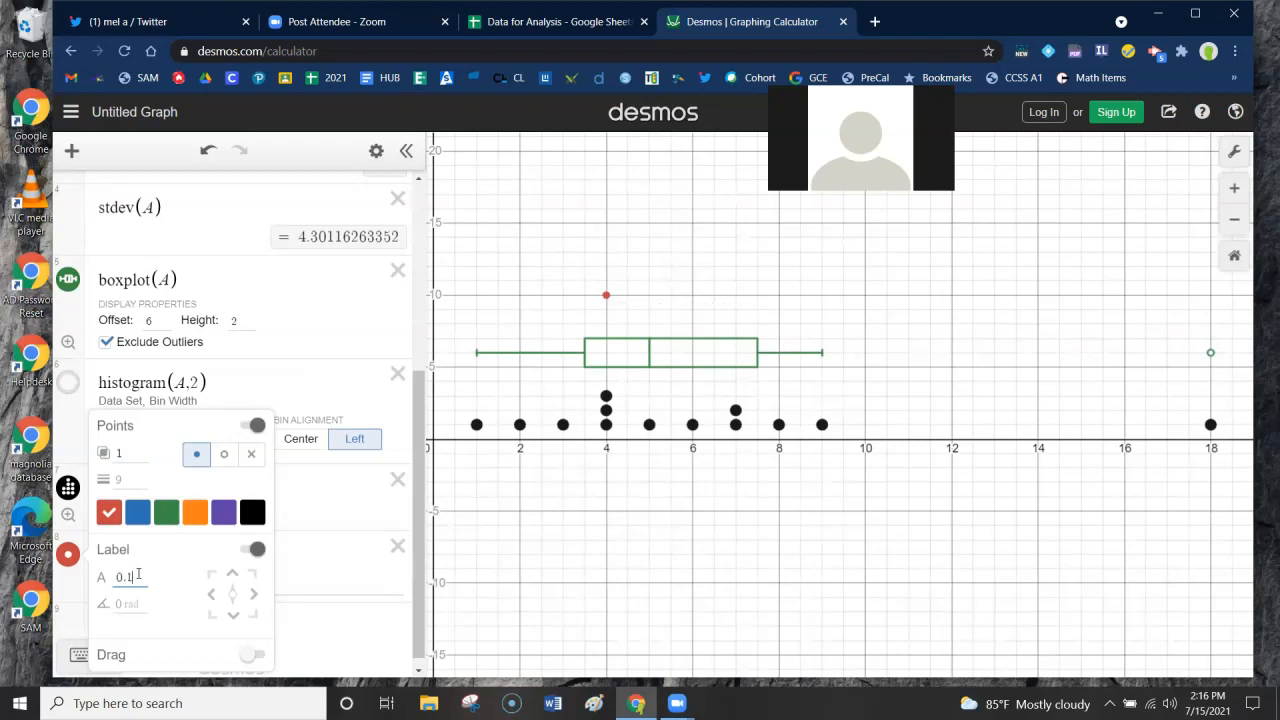
click(131, 476)
text(9)
click(375, 586)
click(622, 300)
click(187, 586)
click(68, 555)
click(68, 556)
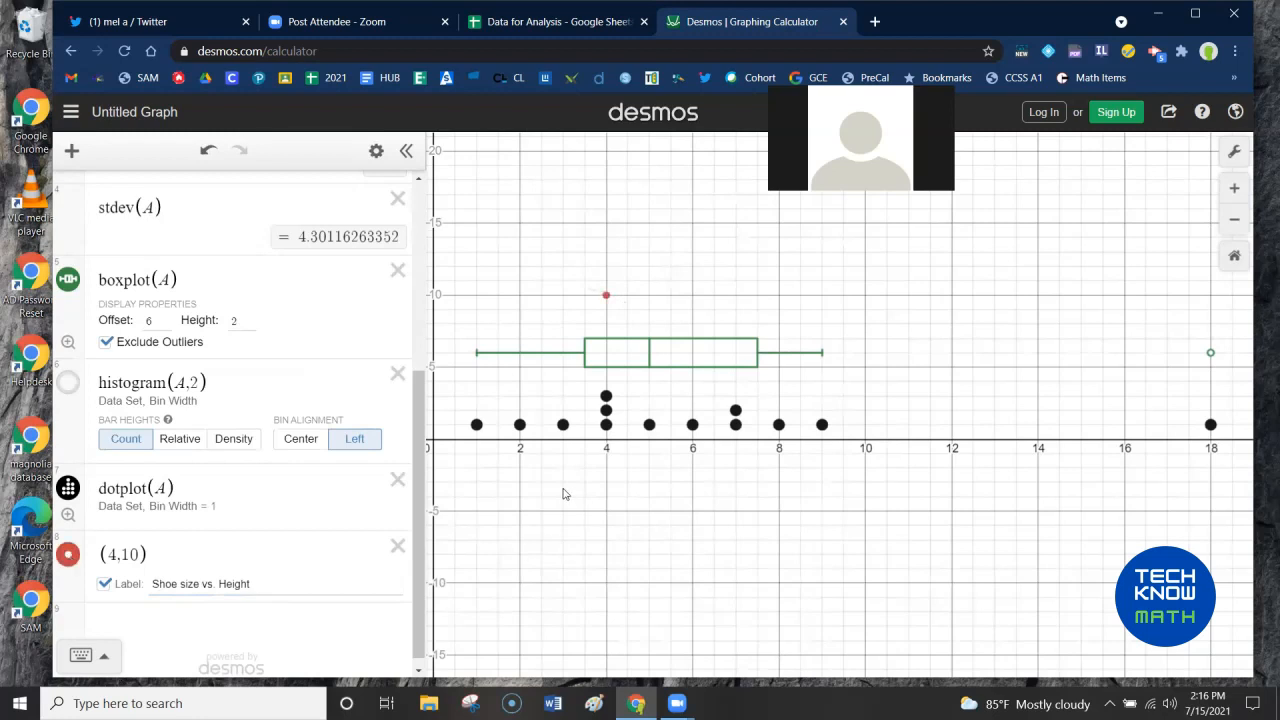